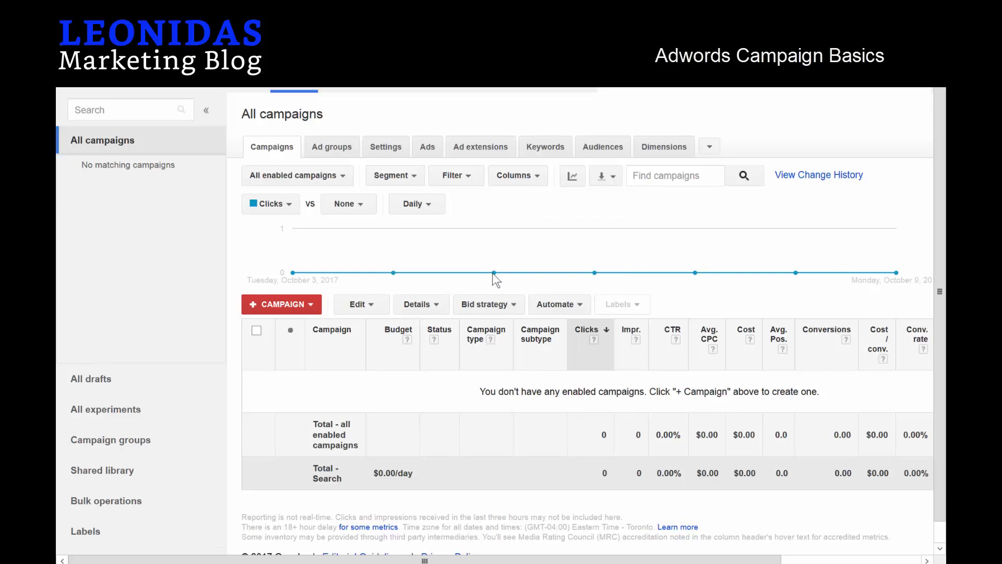
Bring up the new-campaign type choices from the + Campaign button on All campaigns.
{"action": "mouse_move", "coordinate": [482, 268]}
Create a Search Network only campaign with All features, named 'Paypercall - Call-Only'.
{"action": "left_click", "coordinate": [283, 306]}
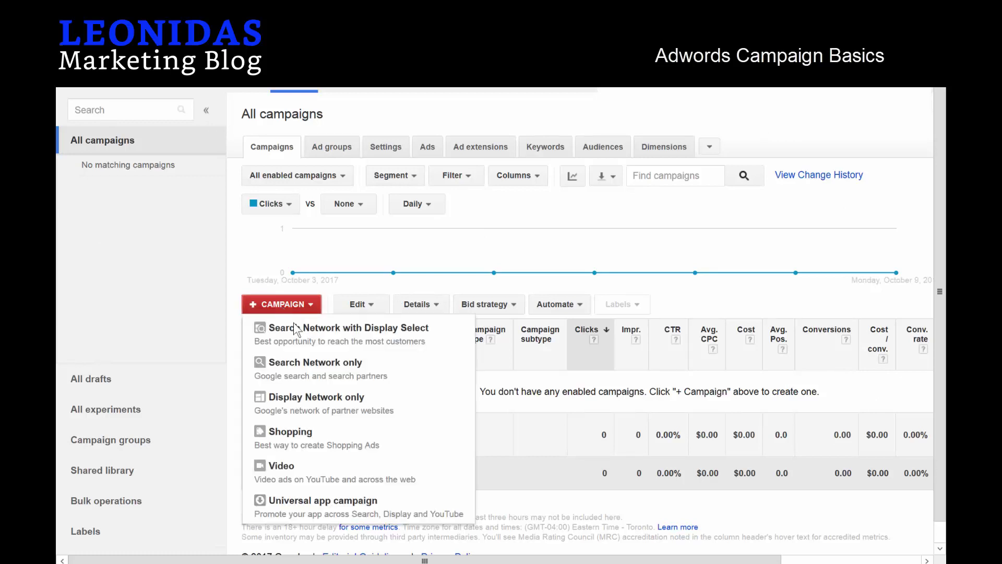
{"action": "left_click", "coordinate": [341, 375]}
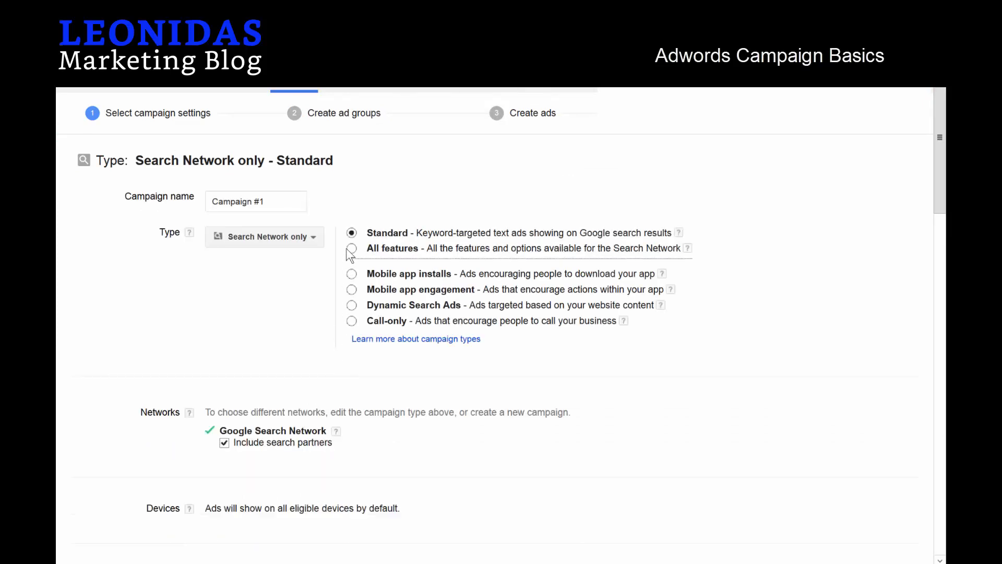
{"action": "left_click", "coordinate": [352, 248]}
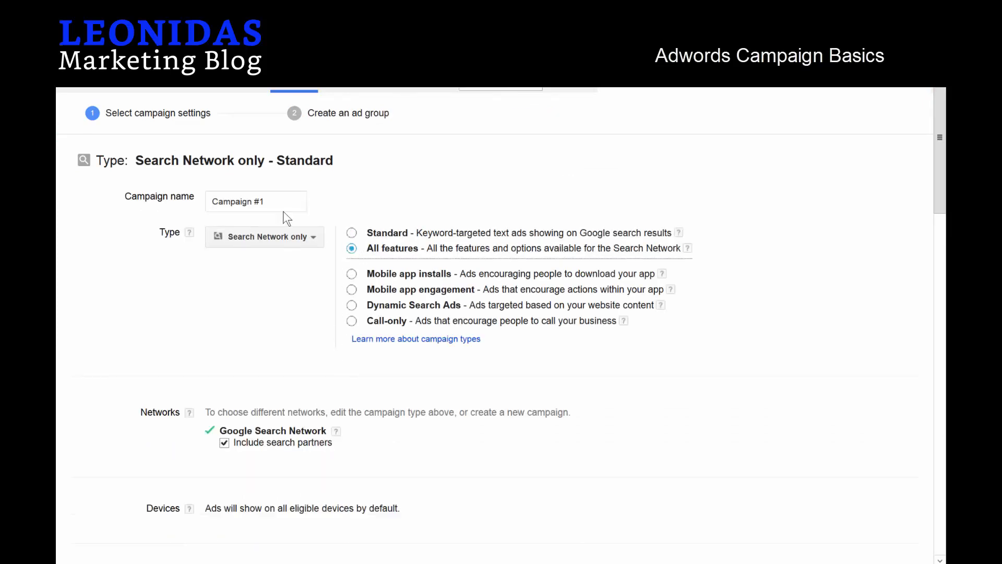
{"action": "left_click_drag", "start_coordinate": [283, 201], "coordinate": [177, 197]}
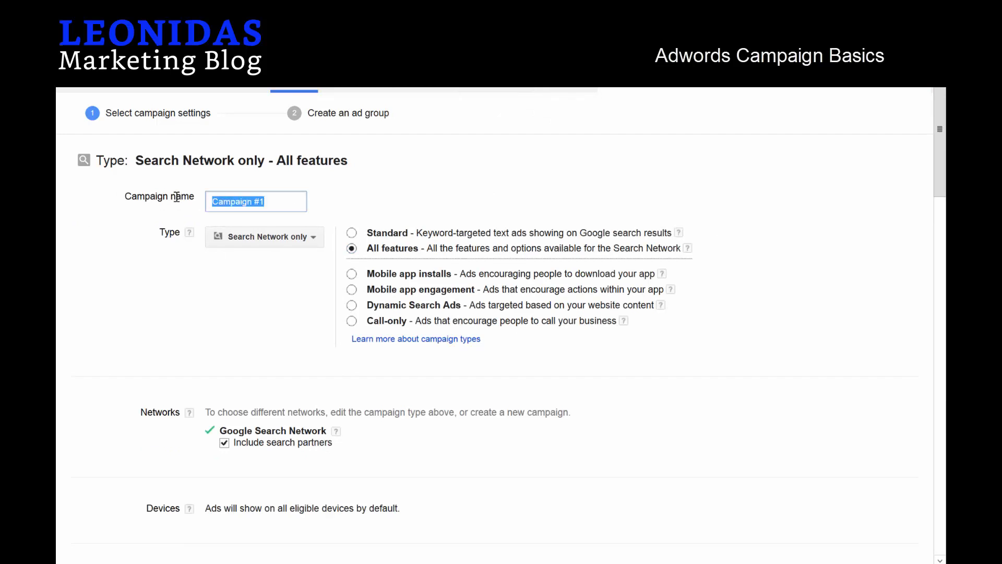
{"action": "type", "text": "Paypercall - Call-Only"}
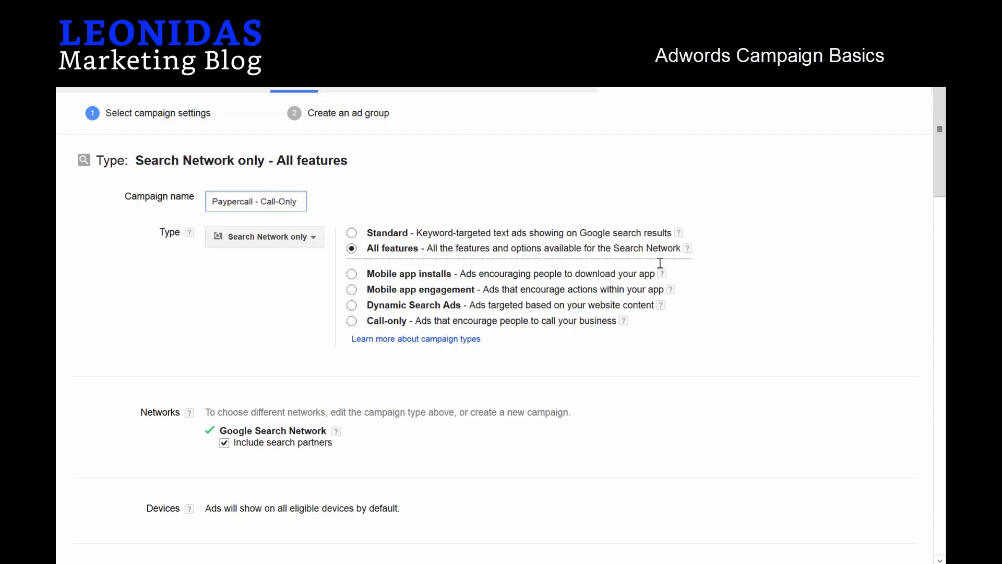
{"action": "left_click", "coordinate": [750, 281]}
Set advanced location options to target only people in the targeted location, Canada.
{"action": "scroll", "coordinate": [261, 380], "scroll_direction": "down", "scroll_amount": 3}
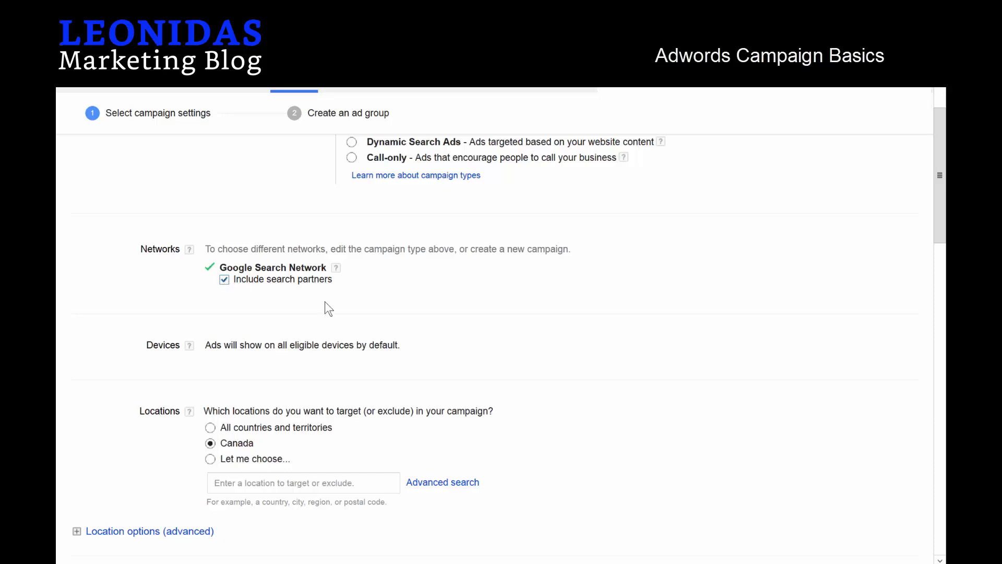
{"action": "scroll", "coordinate": [309, 324], "scroll_direction": "down", "scroll_amount": 2}
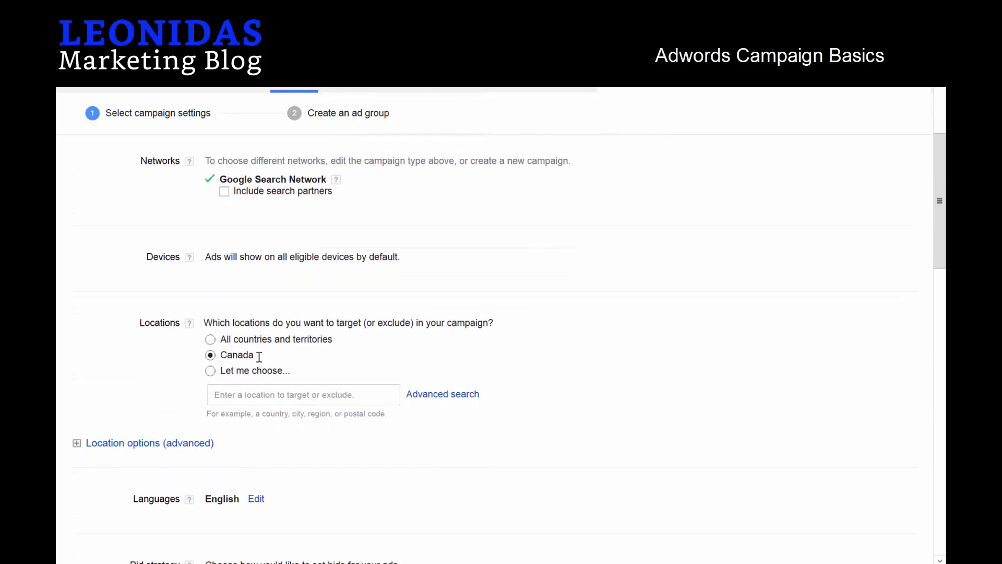
{"action": "scroll", "coordinate": [259, 357], "scroll_direction": "down", "scroll_amount": 3}
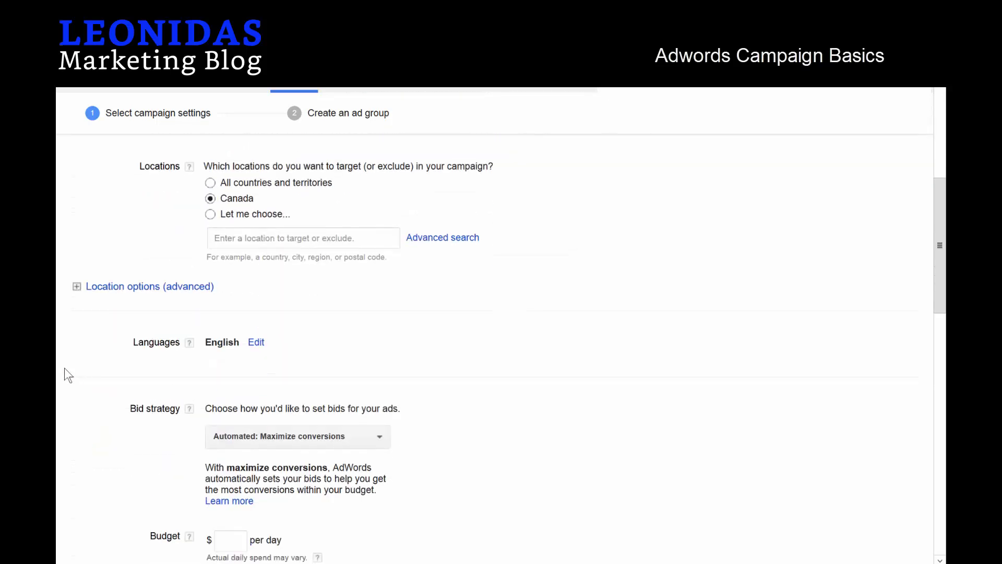
{"action": "left_click", "coordinate": [77, 287]}
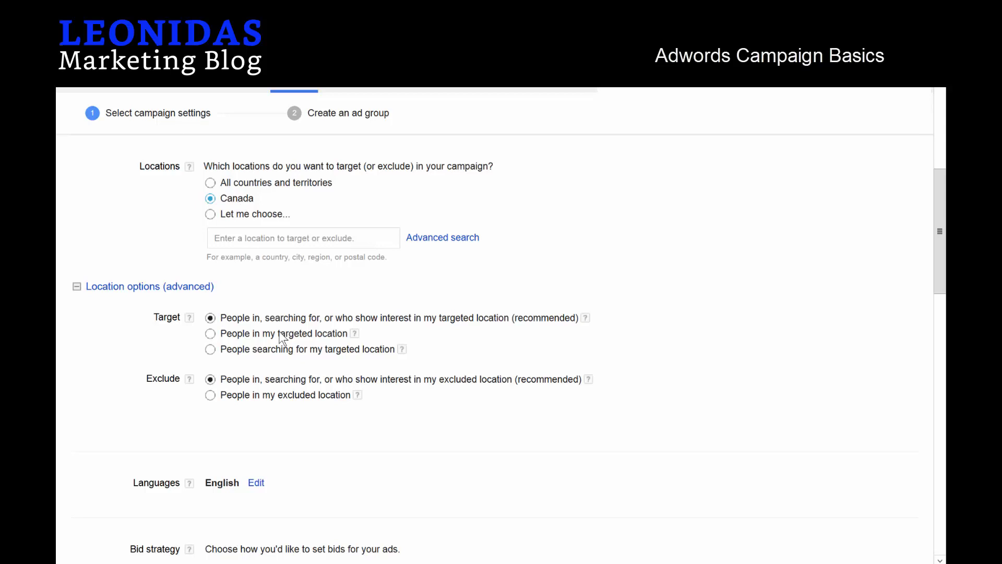
{"action": "left_click", "coordinate": [210, 334]}
{"action": "scroll", "coordinate": [420, 228], "scroll_direction": "down", "scroll_amount": 5}
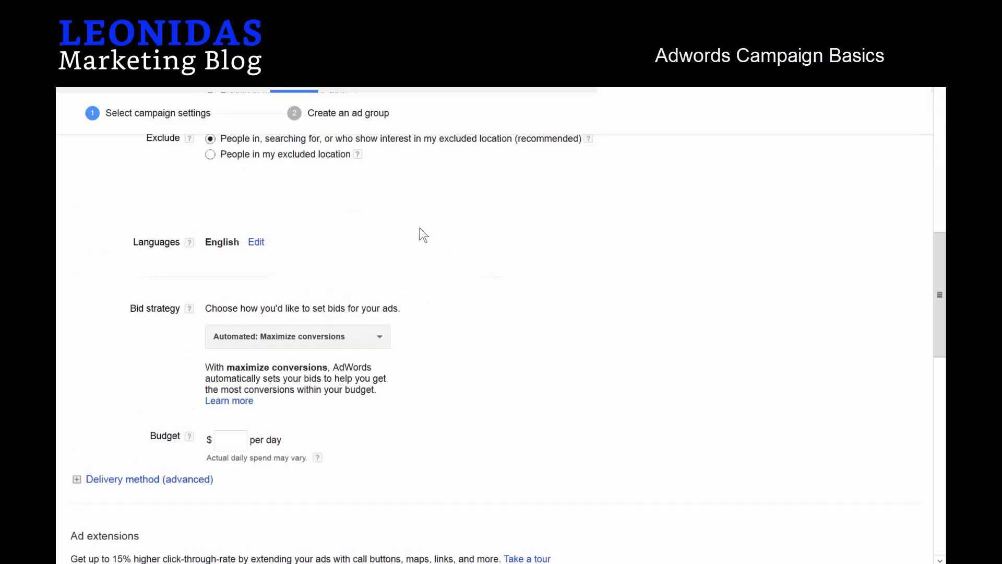
{"action": "scroll", "coordinate": [391, 219], "scroll_direction": "up", "scroll_amount": 2}
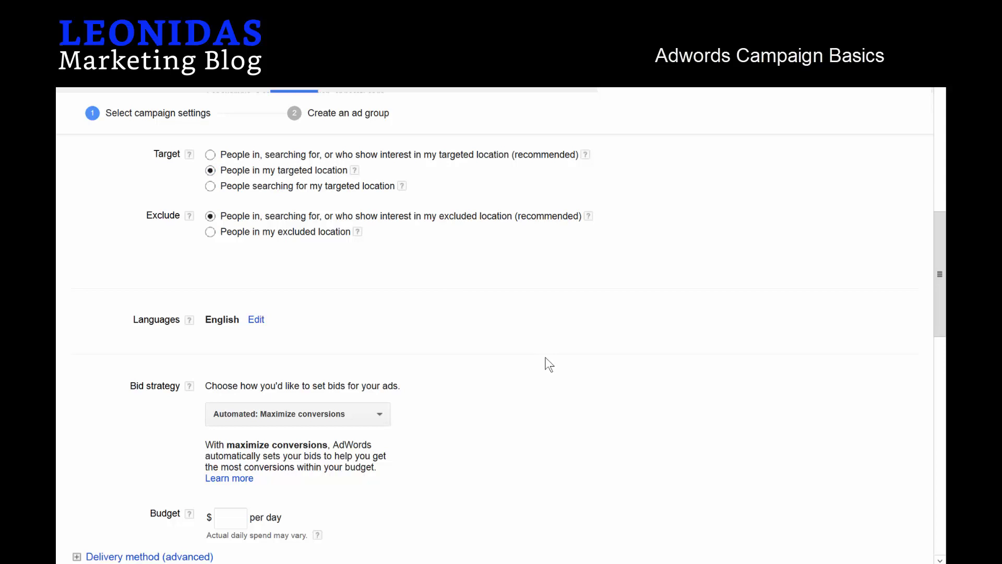
{"action": "scroll", "coordinate": [171, 299], "scroll_direction": "down", "scroll_amount": 3}
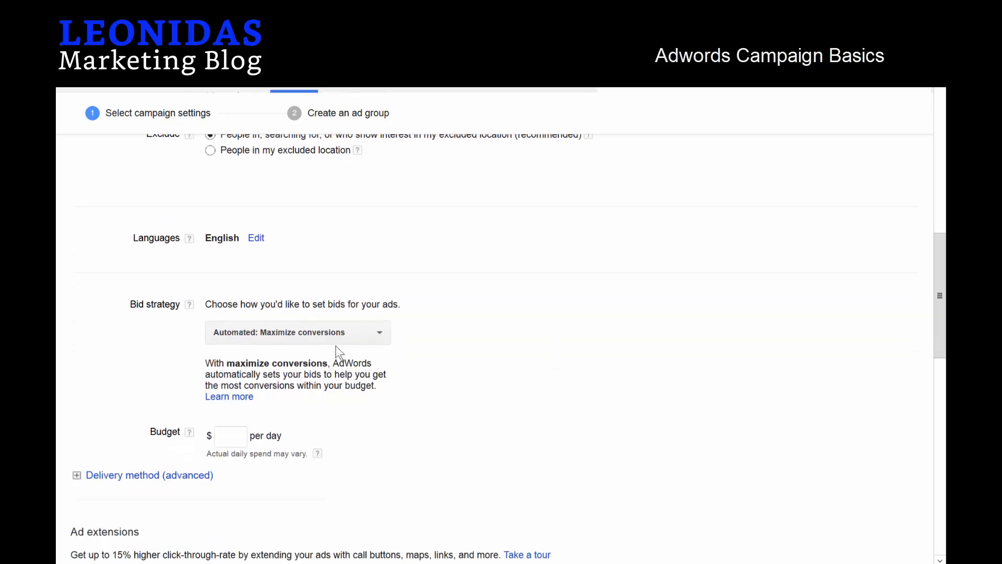
Use Manual CPC bidding with a $1 default bid and a $20 daily budget.
{"action": "left_click", "coordinate": [324, 334]}
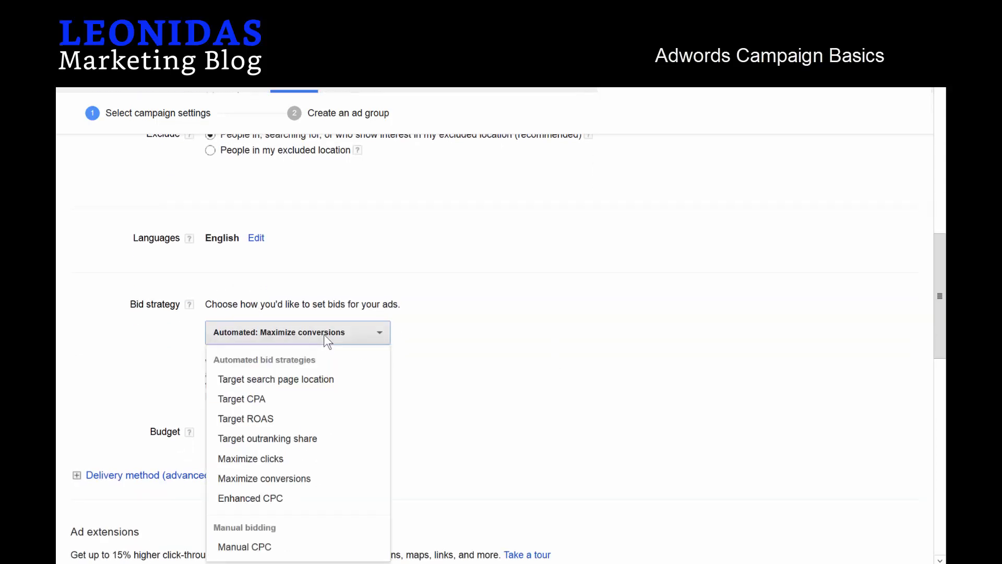
{"action": "left_click", "coordinate": [255, 548]}
{"action": "left_click", "coordinate": [240, 413]}
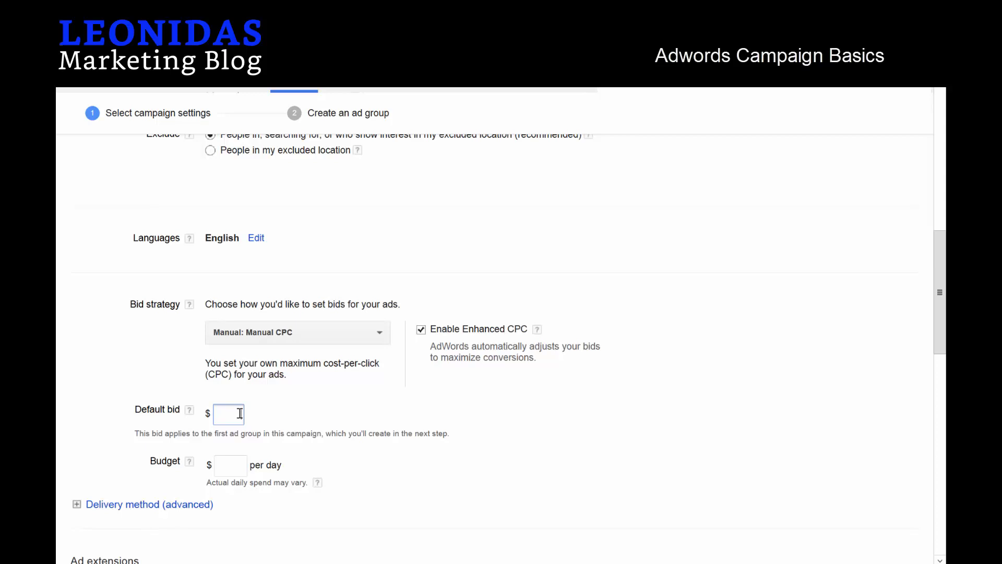
{"action": "type", "text": "1"}
{"action": "left_click", "coordinate": [231, 466]}
{"action": "type", "text": "20"}
{"action": "left_click", "coordinate": [728, 463]}
{"action": "scroll", "coordinate": [498, 435], "scroll_direction": "down", "scroll_amount": 1}
{"action": "scroll", "coordinate": [497, 436], "scroll_direction": "down", "scroll_amount": 2}
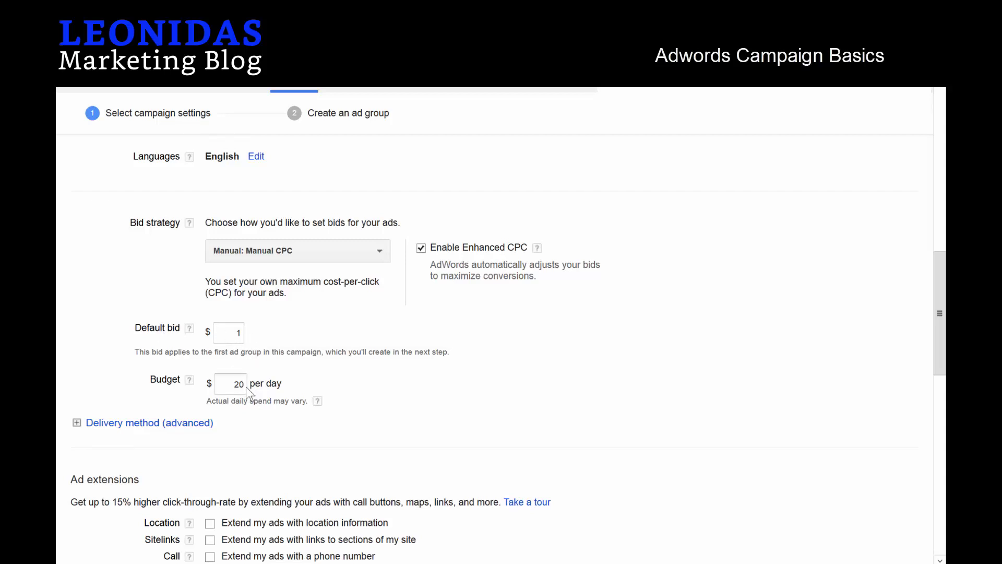
{"action": "left_click", "coordinate": [77, 422]}
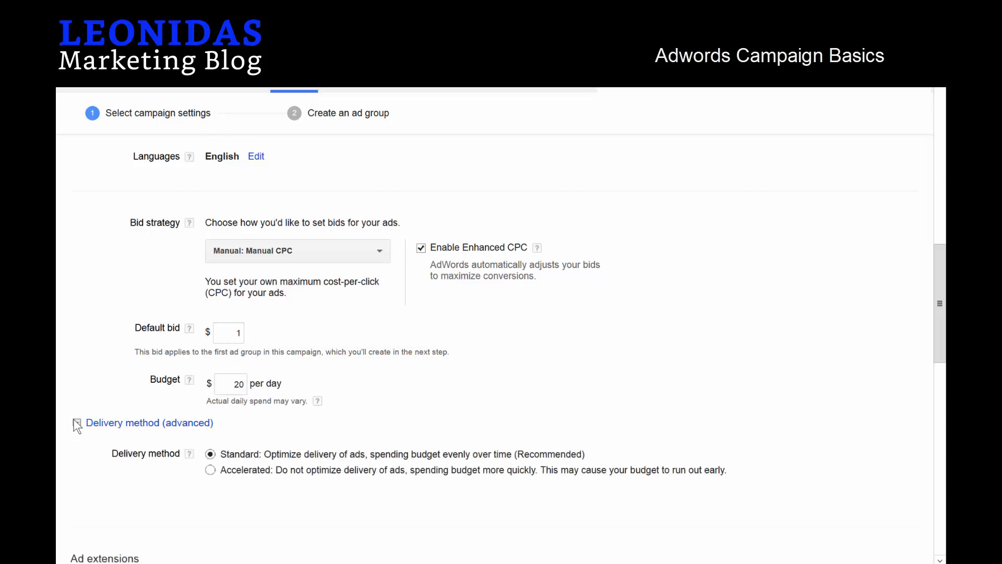
Select the Accelerated delivery method and review the Ad extensions section.
{"action": "left_click", "coordinate": [209, 469]}
{"action": "scroll", "coordinate": [635, 382], "scroll_direction": "down", "scroll_amount": 6}
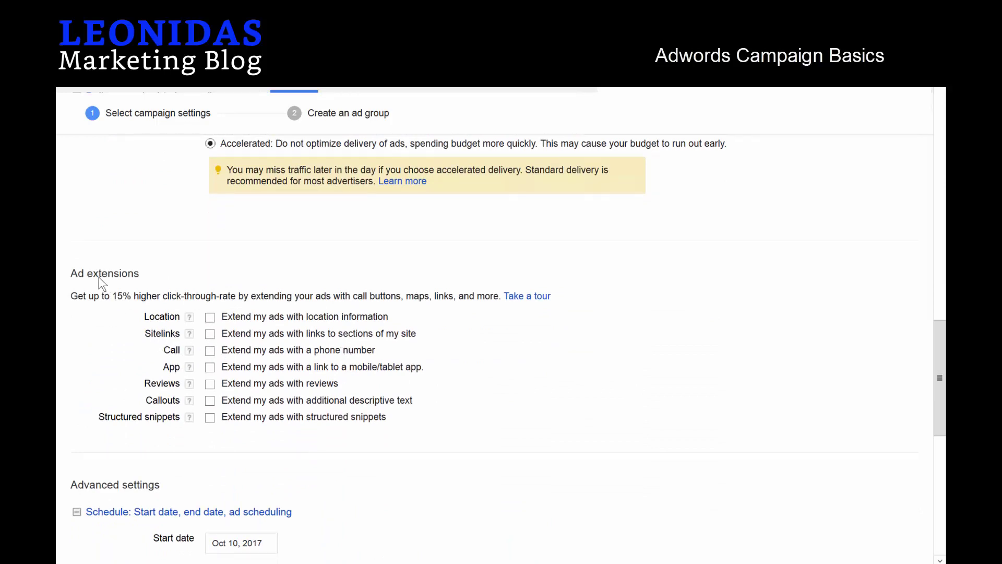
{"action": "left_click_drag", "start_coordinate": [72, 276], "coordinate": [136, 277]}
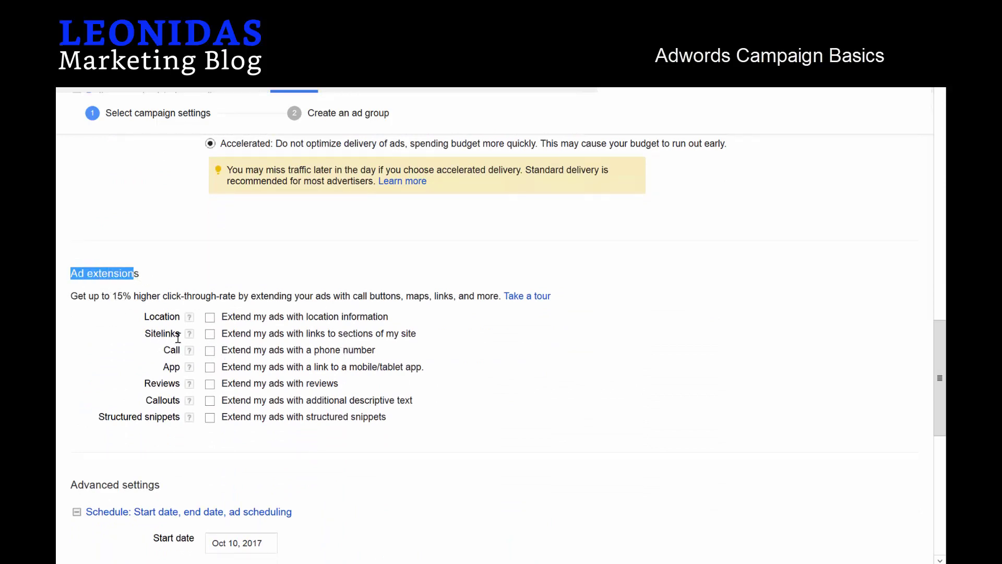
{"action": "left_click", "coordinate": [180, 353]}
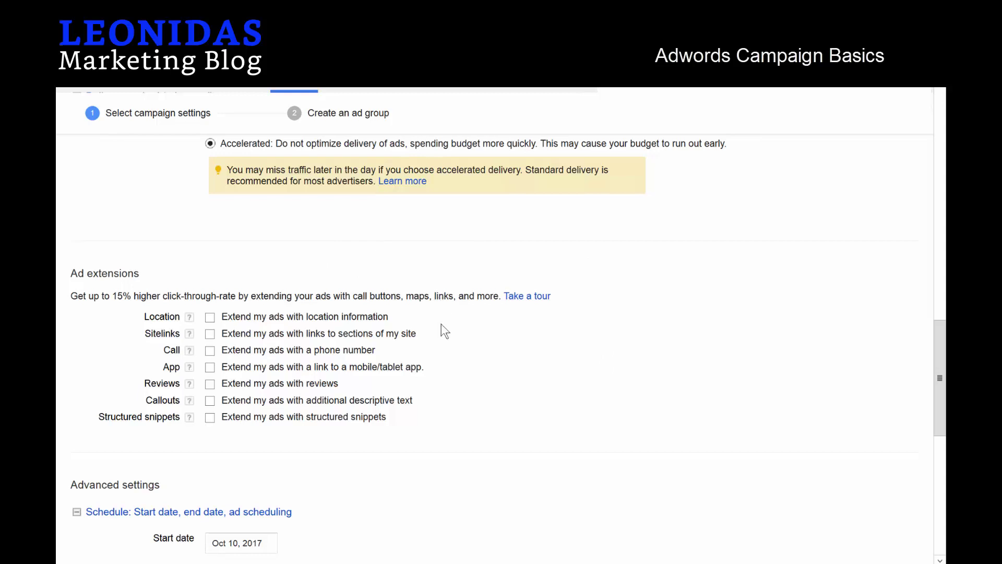
Delete the default ad schedule rows.
{"action": "scroll", "coordinate": [440, 350], "scroll_direction": "down", "scroll_amount": 8}
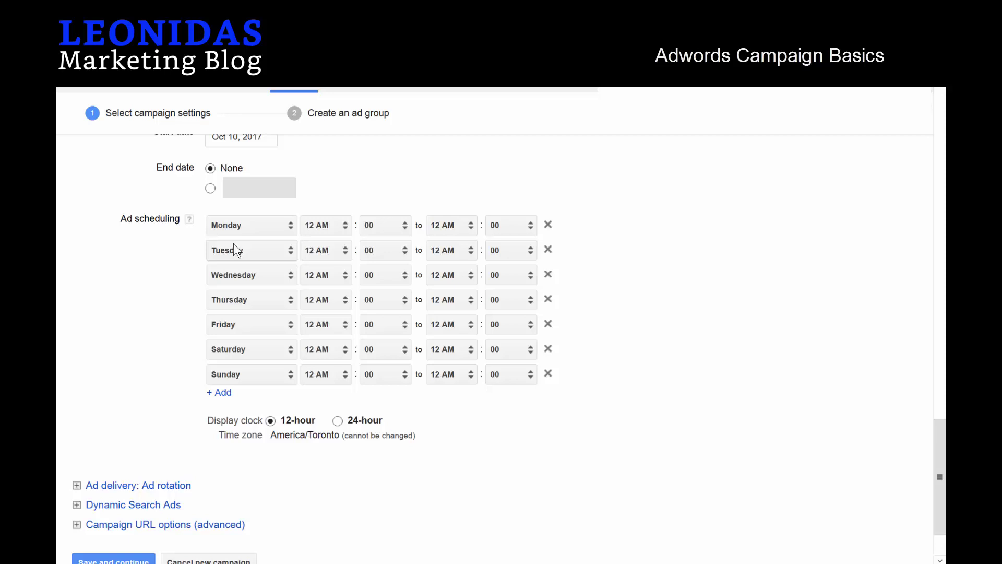
{"action": "scroll", "coordinate": [234, 244], "scroll_direction": "up", "scroll_amount": 3}
{"action": "scroll", "coordinate": [237, 283], "scroll_direction": "down", "scroll_amount": 2}
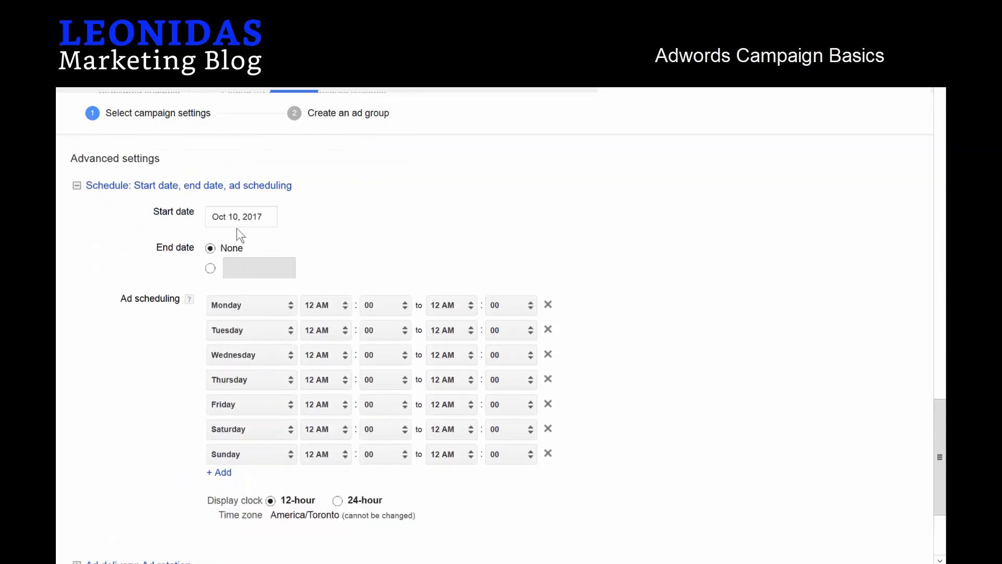
{"action": "left_click", "coordinate": [548, 304]}
{"action": "left_click", "coordinate": [548, 304]}
{"action": "left_click", "coordinate": [548, 305]}
{"action": "left_click", "coordinate": [548, 304]}
{"action": "left_click", "coordinate": [548, 305]}
{"action": "left_click", "coordinate": [548, 304]}
{"action": "left_click", "coordinate": [548, 304]}
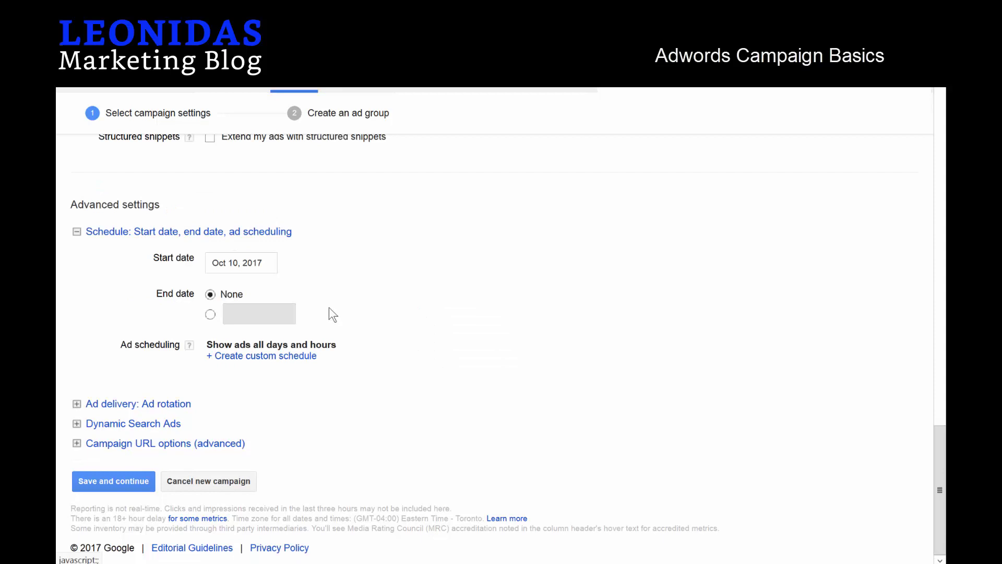
Add a custom Monday–Friday, 9 AM to 5 PM schedule and save the campaign settings.
{"action": "left_click", "coordinate": [230, 356]}
{"action": "left_click", "coordinate": [273, 355]}
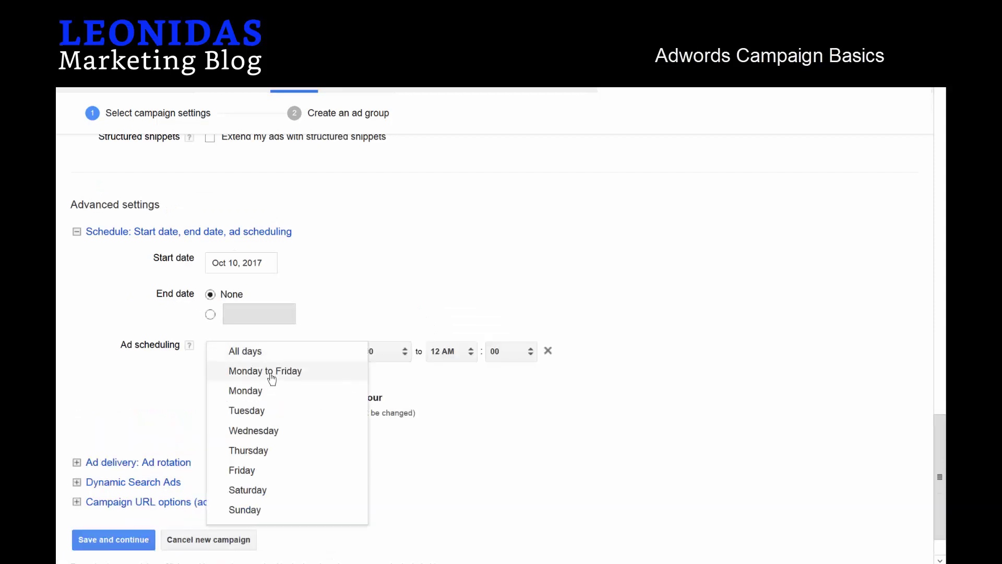
{"action": "left_click", "coordinate": [271, 372]}
{"action": "left_click", "coordinate": [336, 353]}
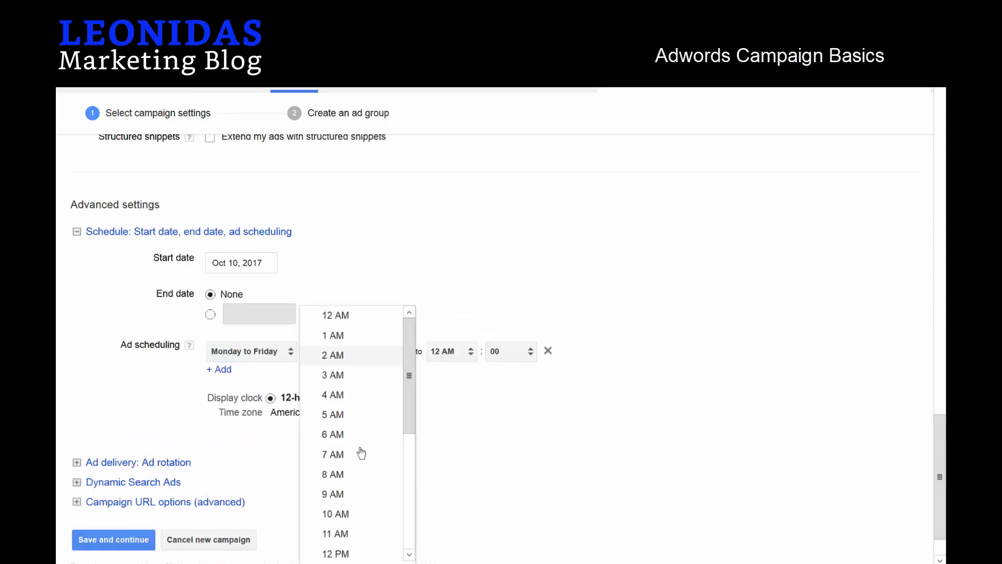
{"action": "left_click", "coordinate": [351, 494]}
{"action": "left_click", "coordinate": [448, 359]}
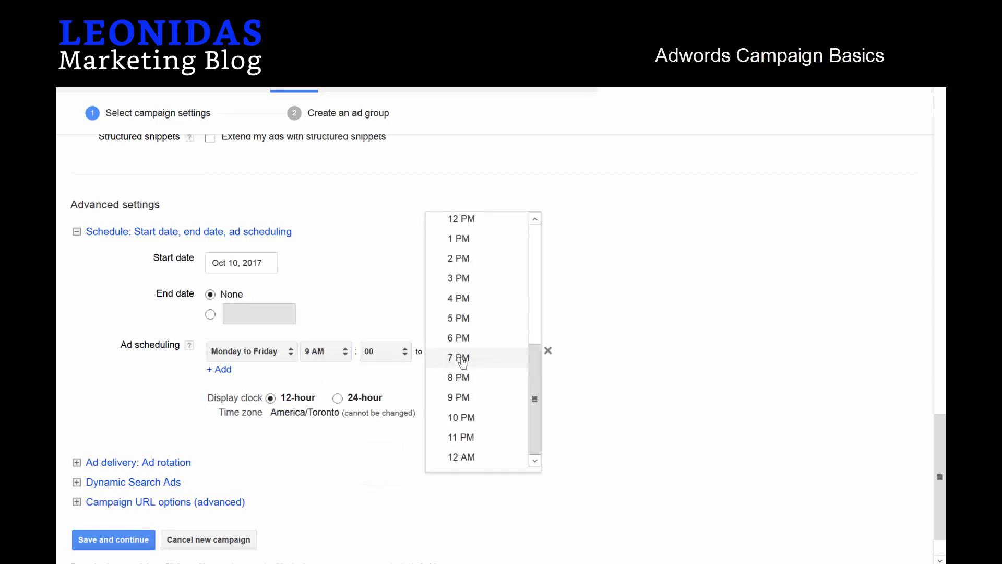
{"action": "left_click", "coordinate": [484, 319]}
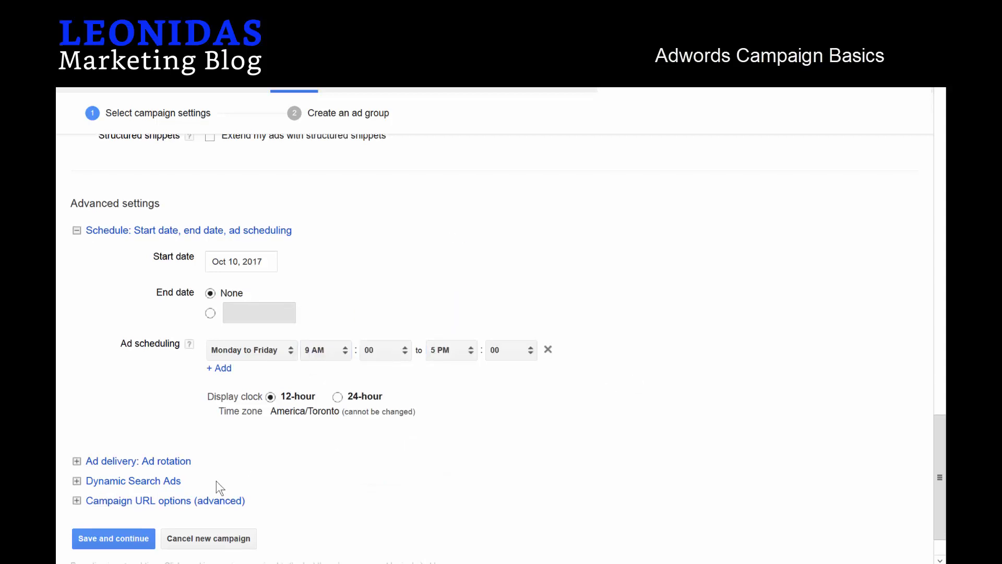
{"action": "scroll", "coordinate": [214, 483], "scroll_direction": "down", "scroll_amount": 2}
{"action": "left_click", "coordinate": [120, 479]}
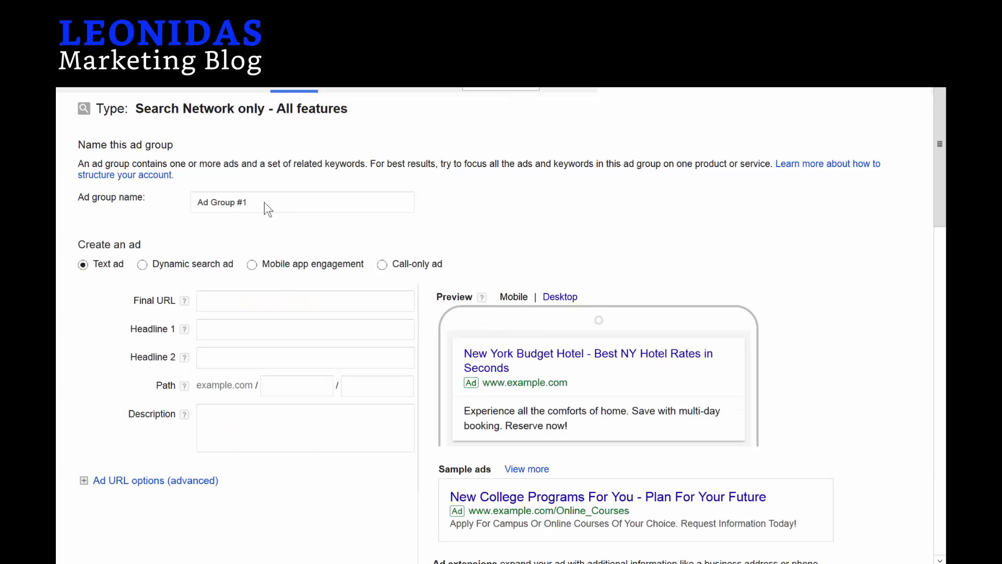
Name the ad group 'Call-Only Adgroup' and switch to a call-only ad.
{"action": "triple_click", "coordinate": [215, 203]}
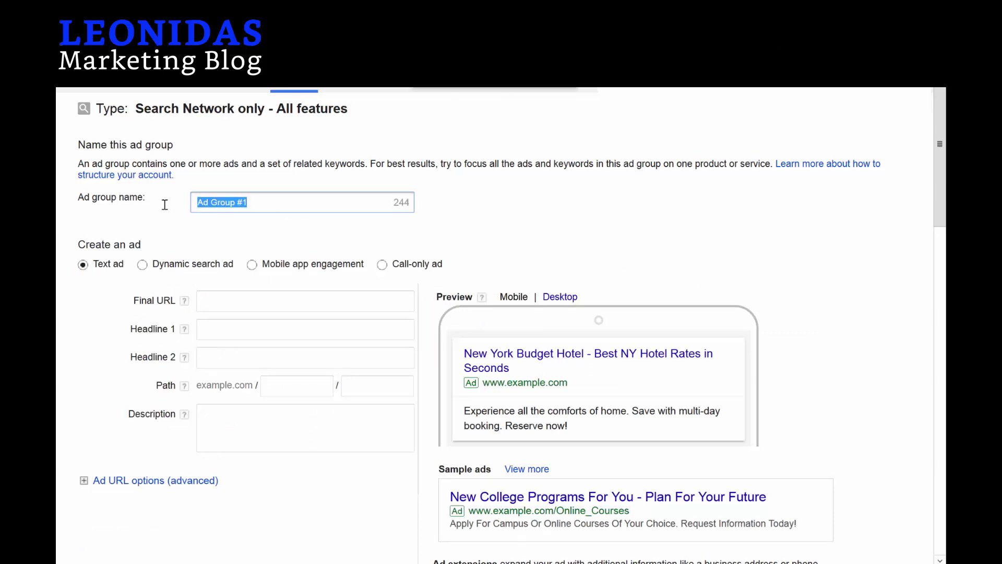
{"action": "type", "text": "Call-"}
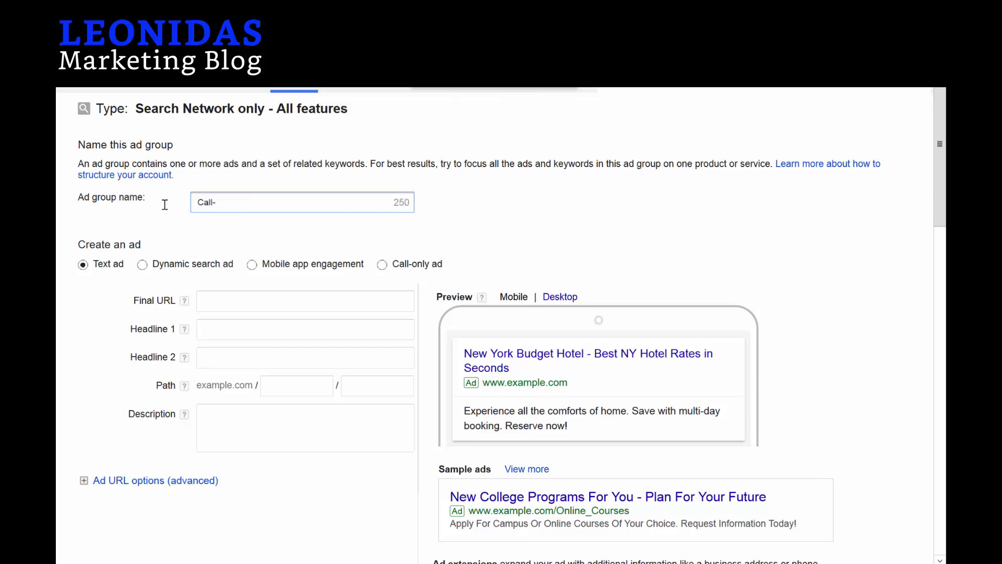
{"action": "type", "text": "Only Adgroup"}
{"action": "left_click", "coordinate": [383, 265]}
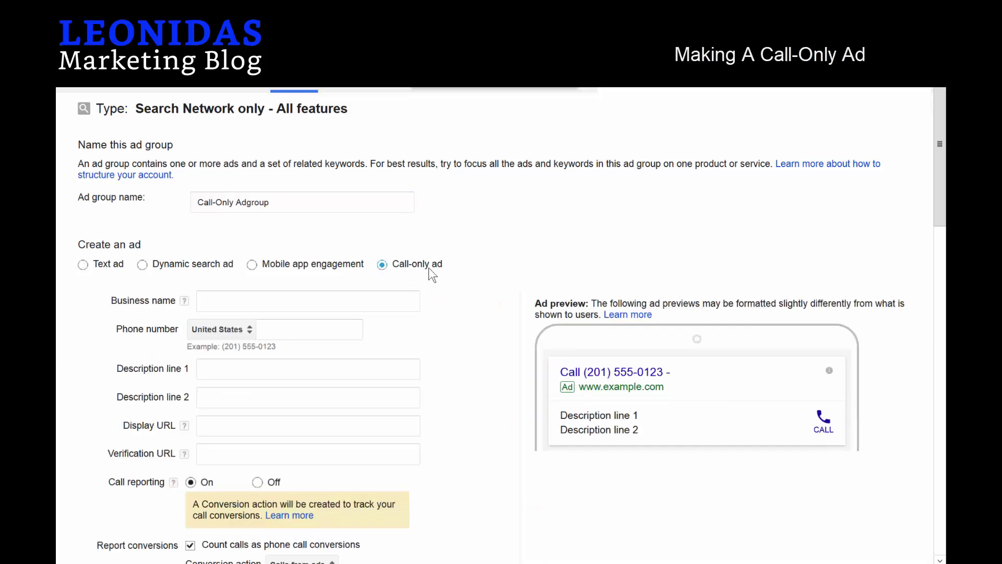
Enter business name 'Leonidas Marketing Blog' and the business phone number.
{"action": "left_click", "coordinate": [253, 300]}
{"action": "type", "text": "Le"}
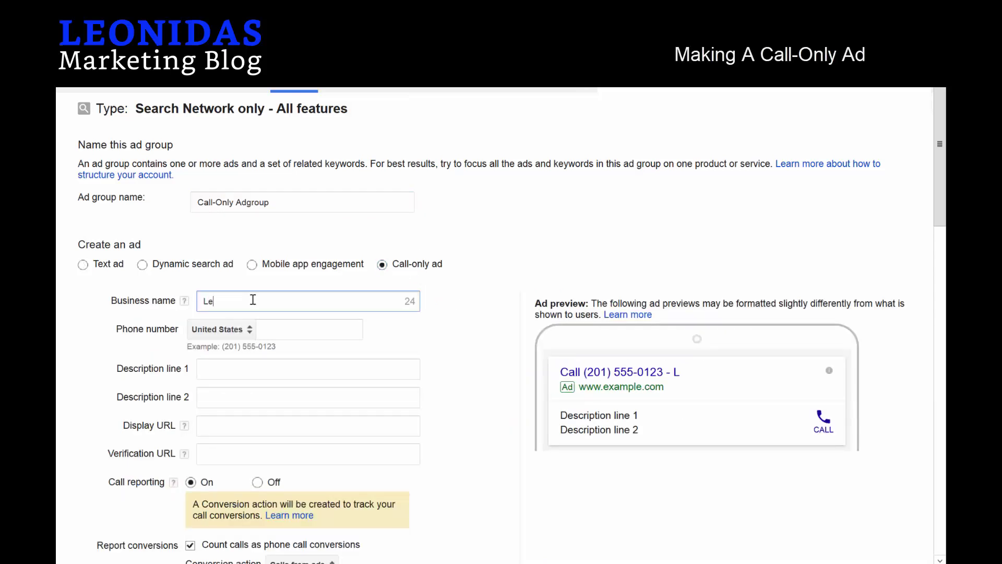
{"action": "type", "text": "onidas Mark"}
{"action": "key", "text": "BackSpace"}
{"action": "type", "text": "arke"}
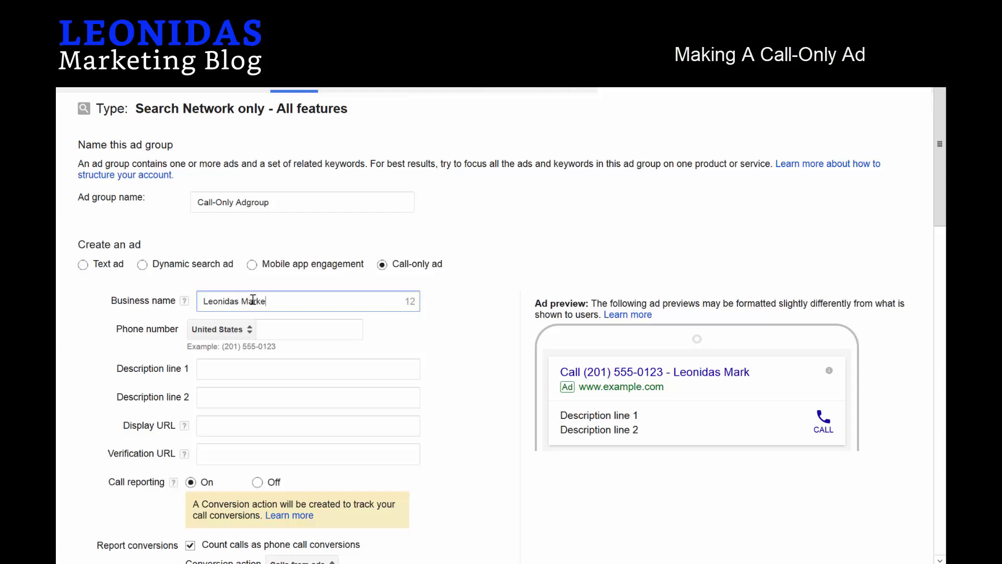
{"action": "type", "text": "ting Blog"}
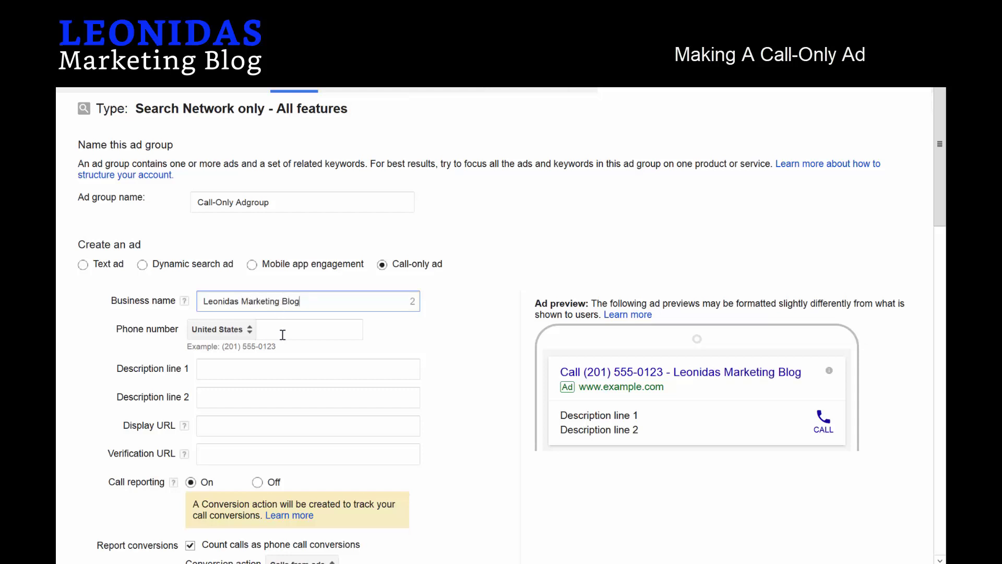
{"action": "left_click", "coordinate": [286, 332]}
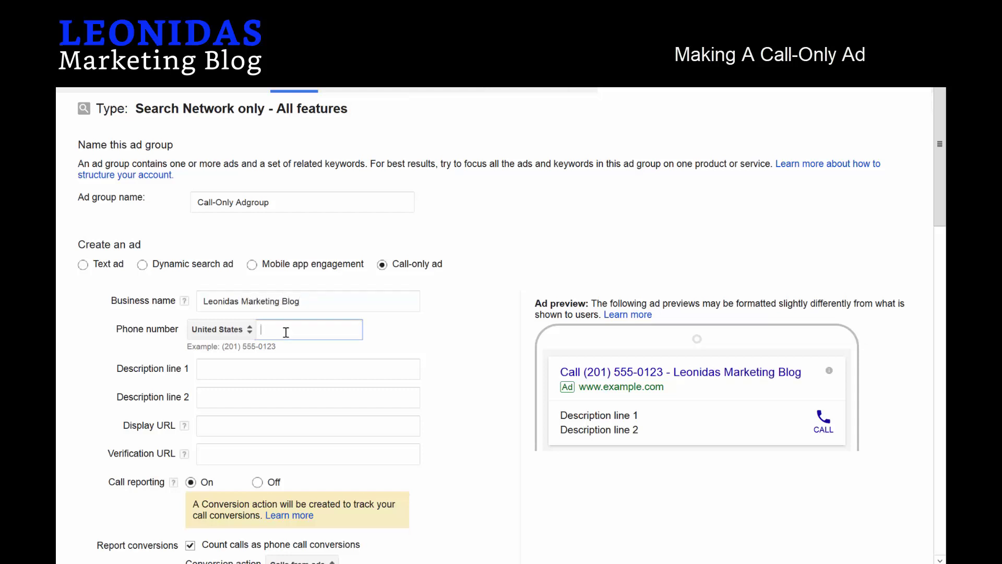
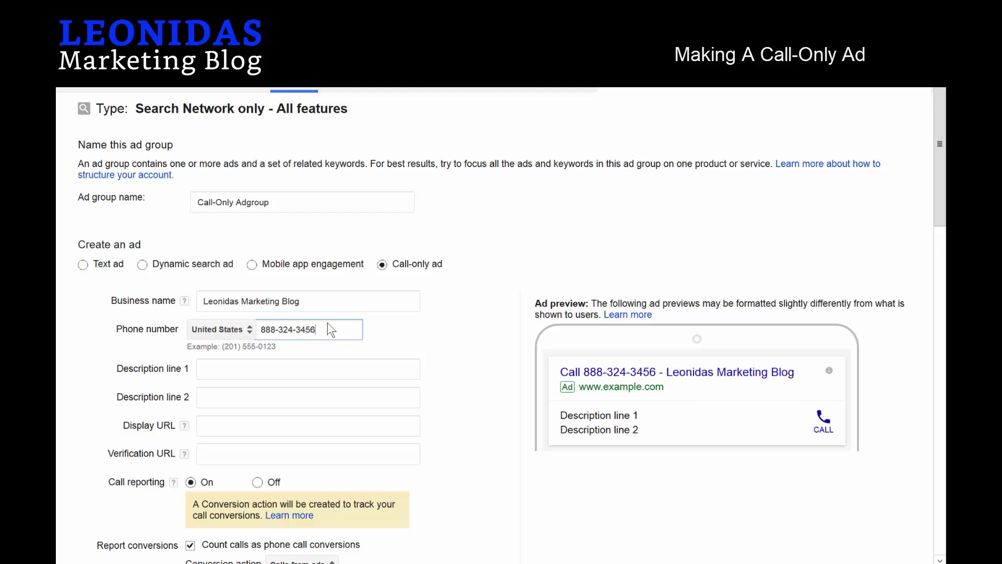
Write descriptions 'Need Pay Per Call Advice?' and 'Free Pay Per Call Guides Tap Now'.
{"action": "left_click", "coordinate": [248, 365]}
{"action": "type", "text": "Need"}
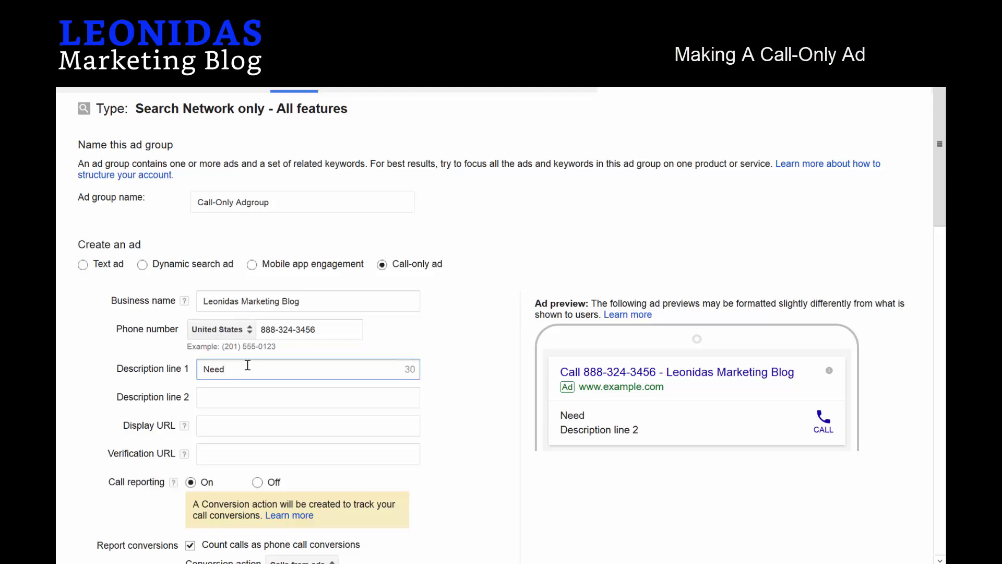
{"action": "type", "text": " Pay Per Call Advice?"}
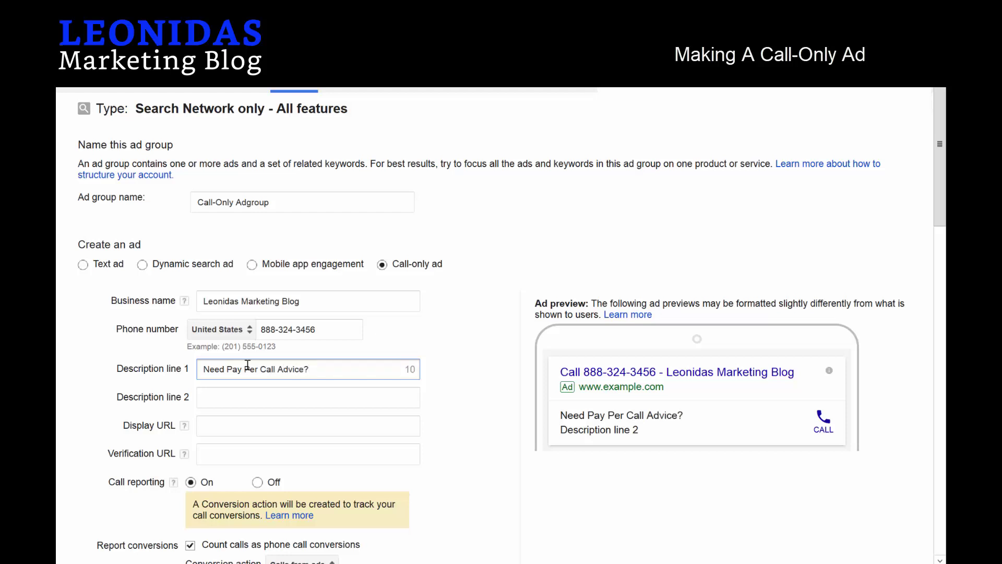
{"action": "key", "text": "Tab"}
{"action": "type", "text": "Fre"}
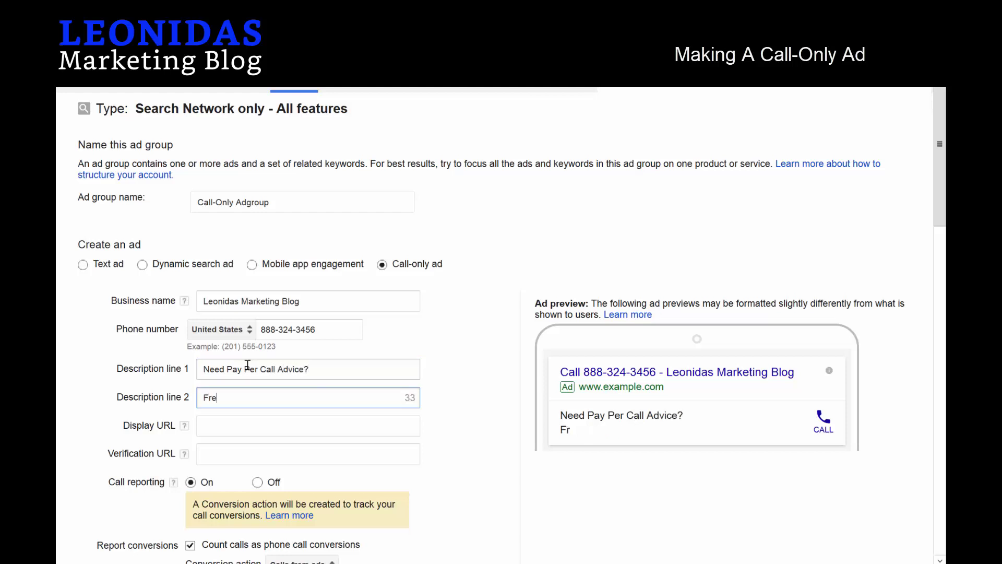
{"action": "type", "text": "e Pay Per C"}
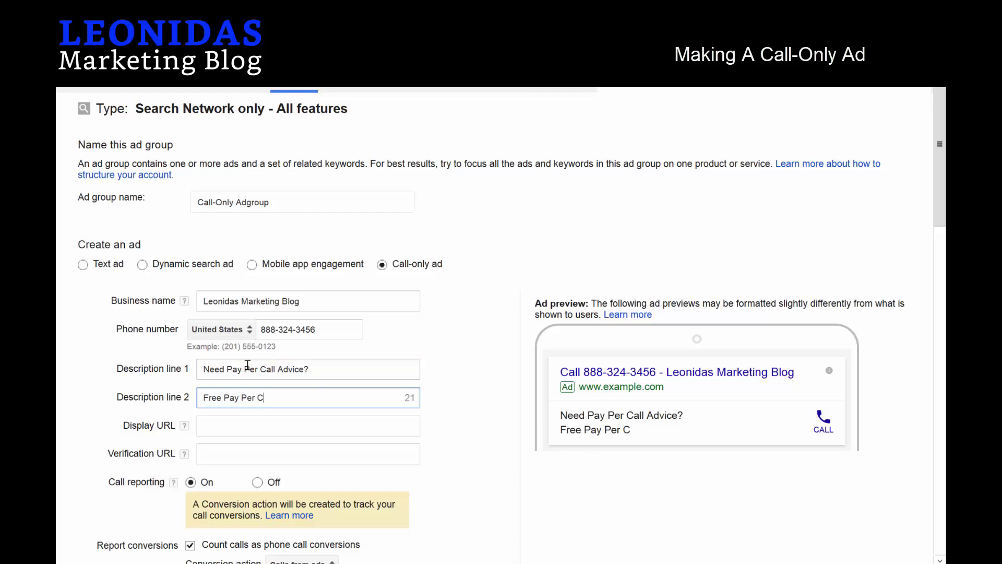
{"action": "type", "text": "all Guides  "}
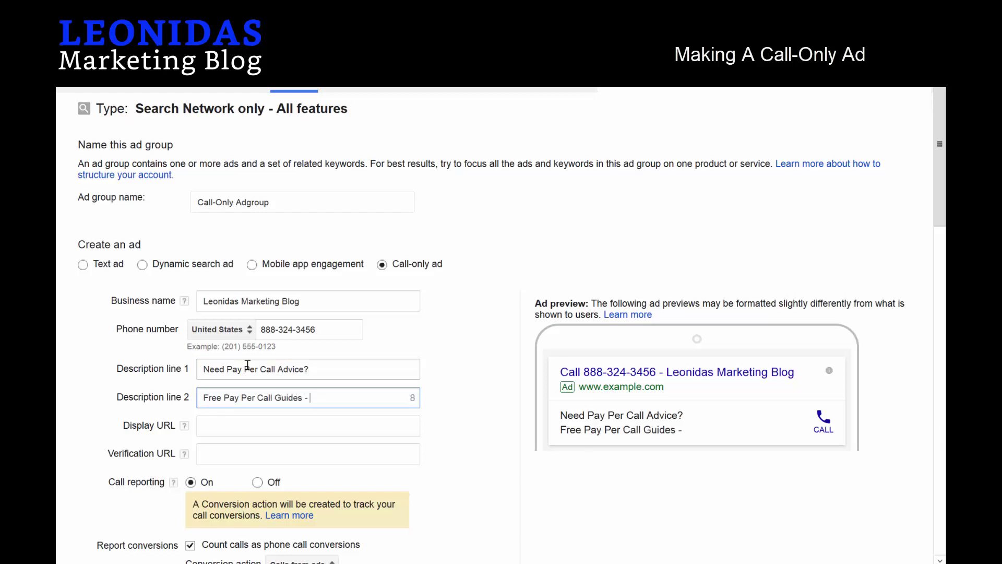
{"action": "type", "text": " Tapp Now"}
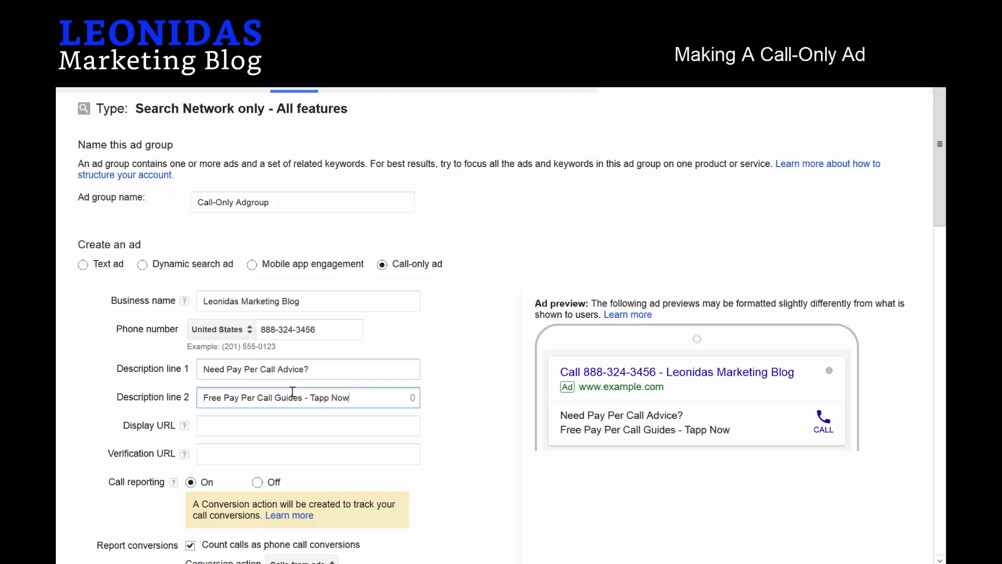
{"action": "left_click", "coordinate": [329, 398]}
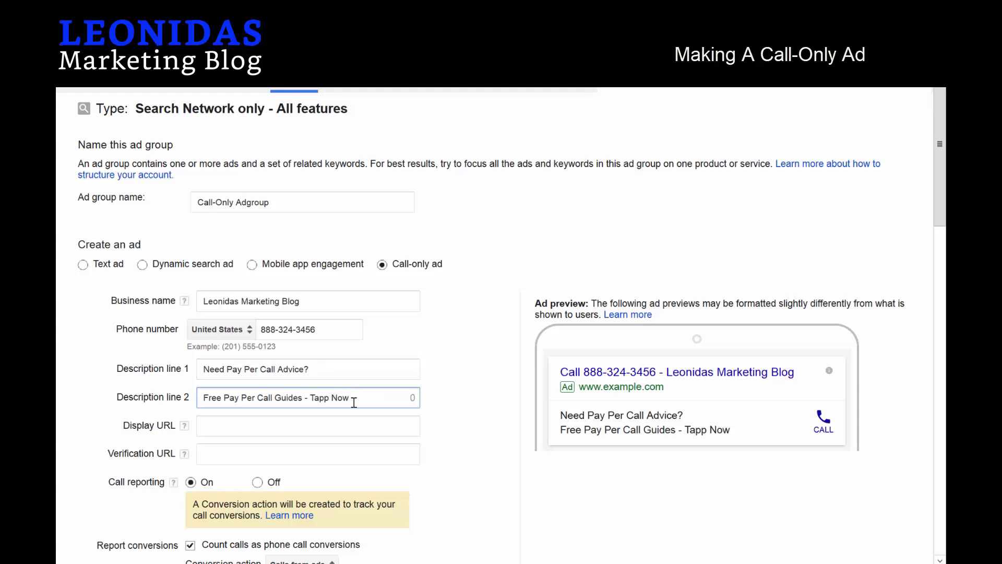
{"action": "key", "text": "BackSpace"}
{"action": "scroll", "coordinate": [757, 367], "scroll_direction": "down", "scroll_amount": 2}
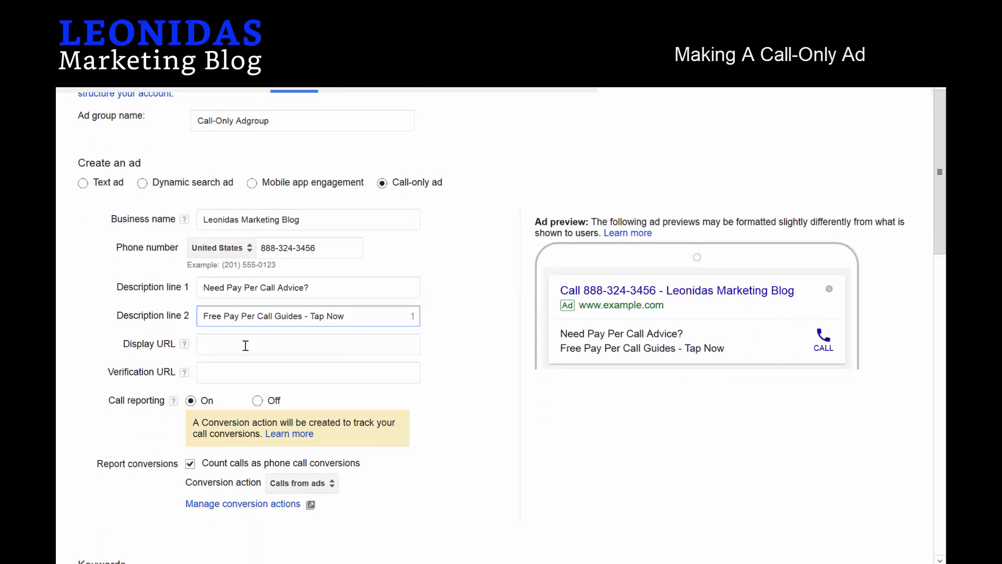
{"action": "left_click", "coordinate": [245, 343]}
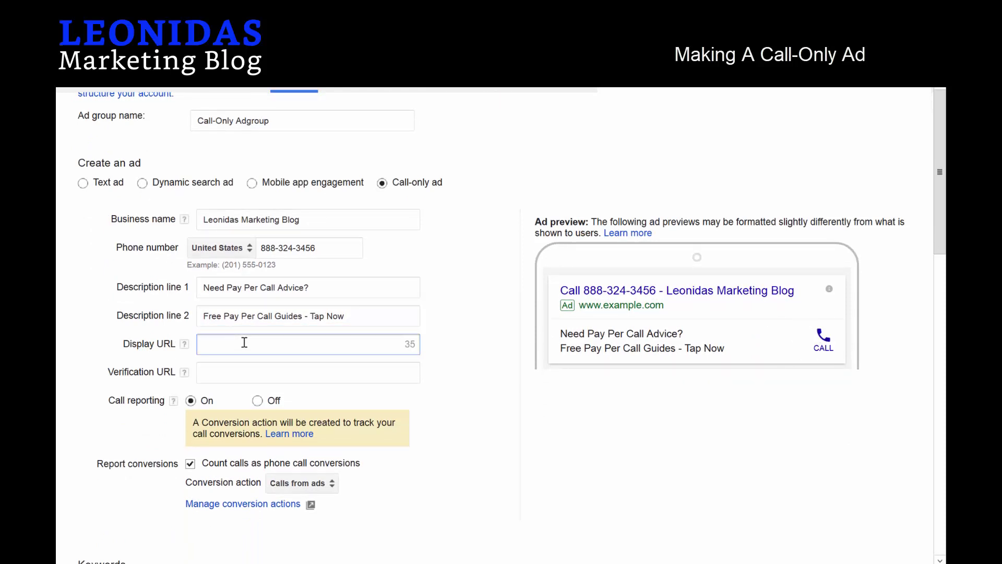
{"action": "type", "text": "leonidas"}
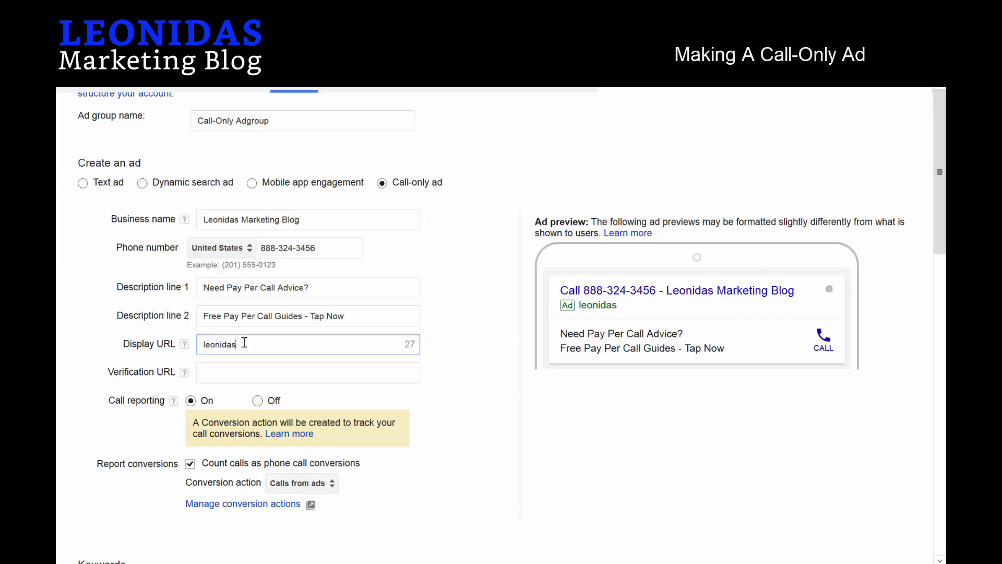
{"action": "type", "text": "marketingblog"}
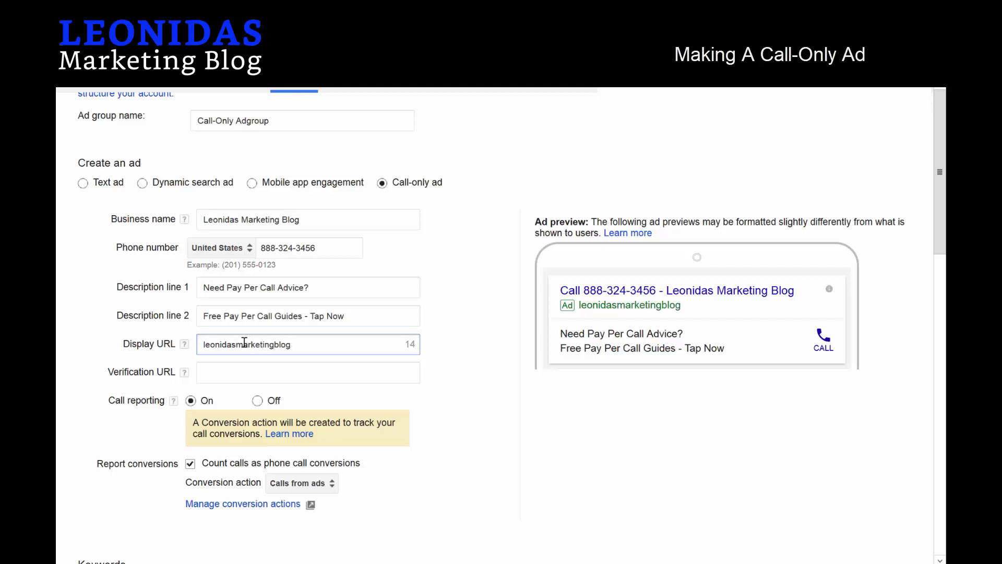
{"action": "type", "text": ".club"}
{"action": "double_click", "coordinate": [244, 342]}
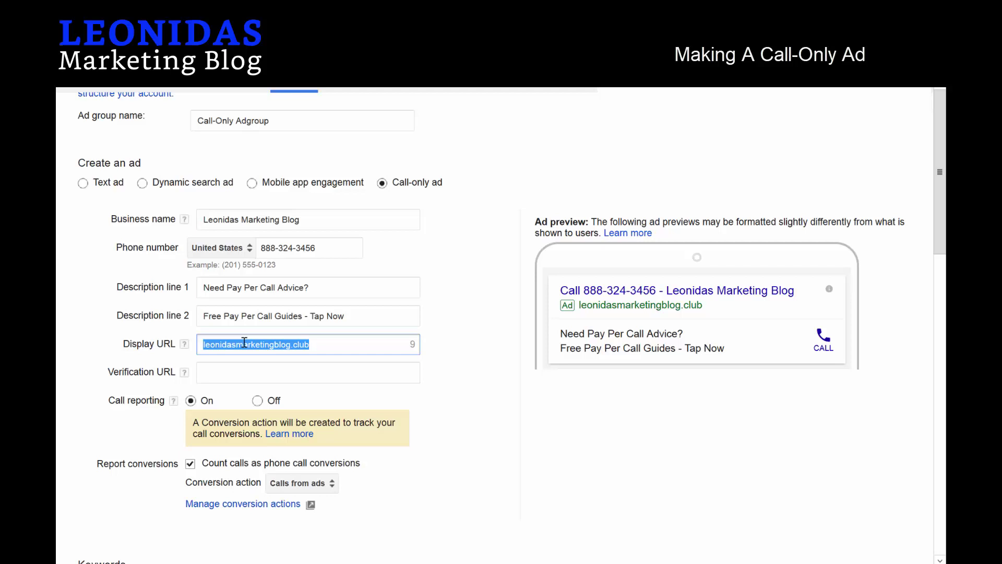
{"action": "left_click", "coordinate": [293, 347]}
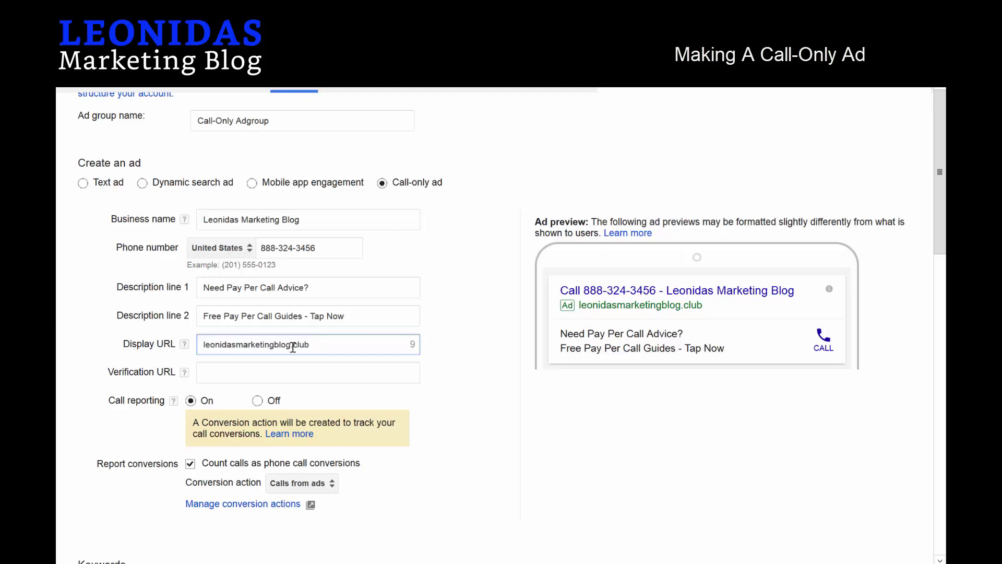
{"action": "key", "text": "BackSpace"}
{"action": "key", "text": "BackSpace"}
{"action": "key", "text": "BackSpace"}
{"action": "key", "text": "BackSpace"}
{"action": "double_click", "coordinate": [293, 347]}
{"action": "key", "text": "ctrl+c"}
{"action": "left_click", "coordinate": [204, 372]}
{"action": "key", "text": "ctrl+v"}
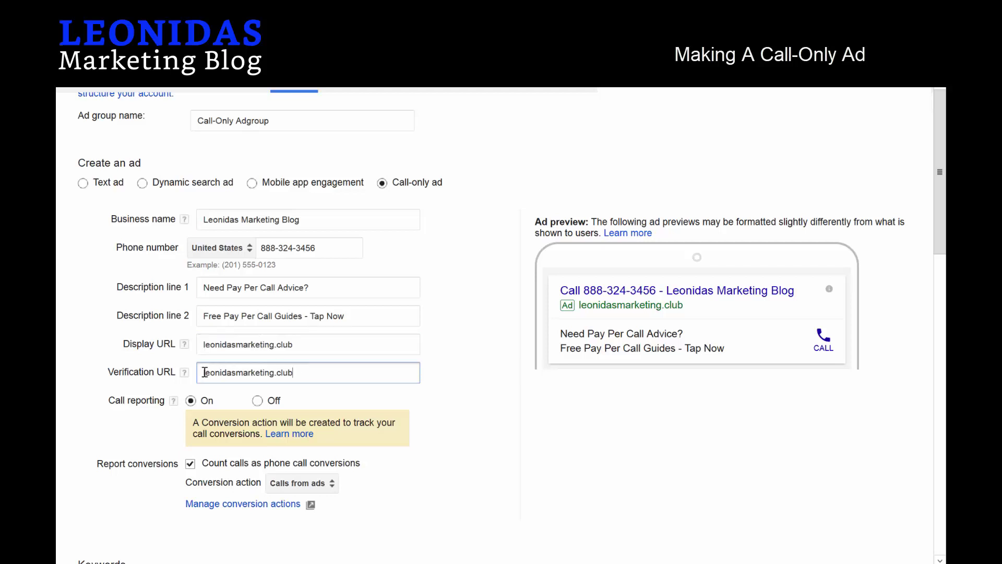
{"action": "type", "text": "https://"}
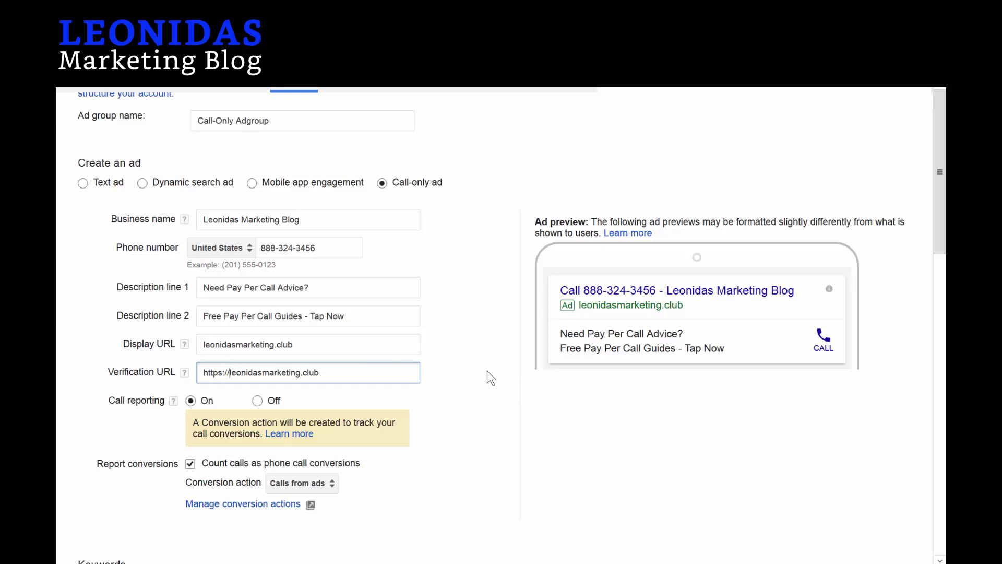
{"action": "scroll", "coordinate": [475, 366], "scroll_direction": "down", "scroll_amount": 1}
{"action": "scroll", "coordinate": [475, 363], "scroll_direction": "down", "scroll_amount": 3}
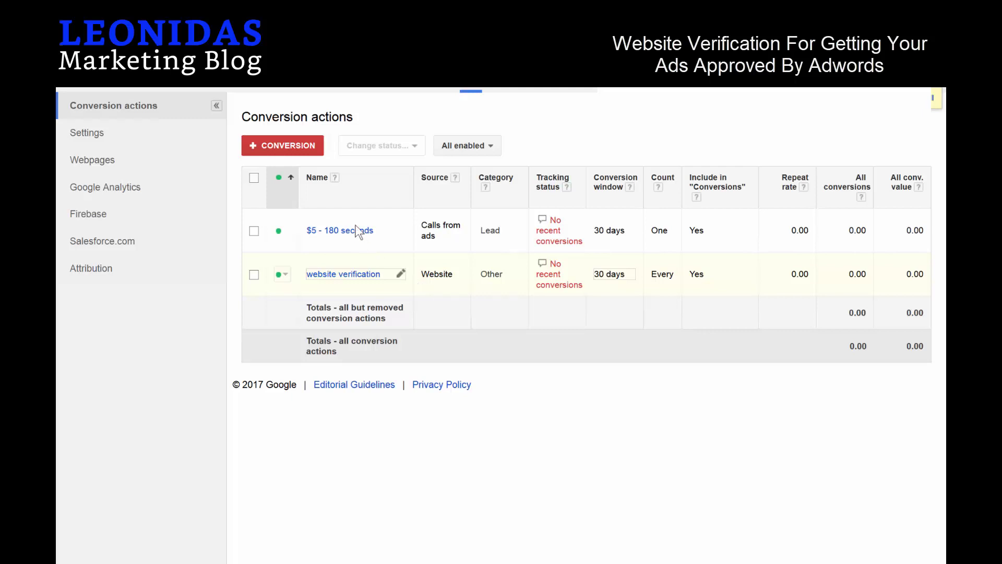
Create a Website conversion 'Website Verification 2' with no value and save it.
{"action": "left_click", "coordinate": [300, 147]}
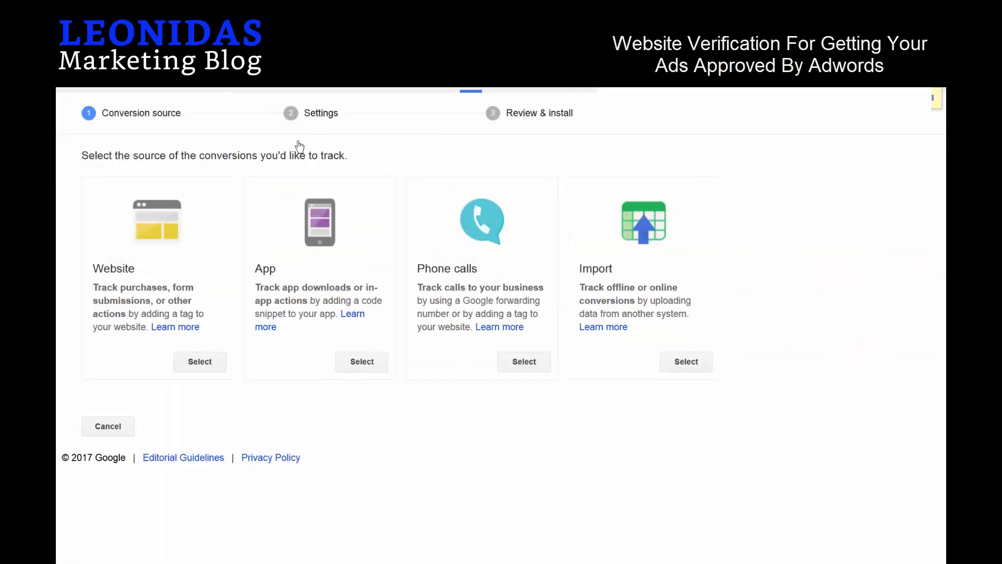
{"action": "left_click", "coordinate": [204, 362]}
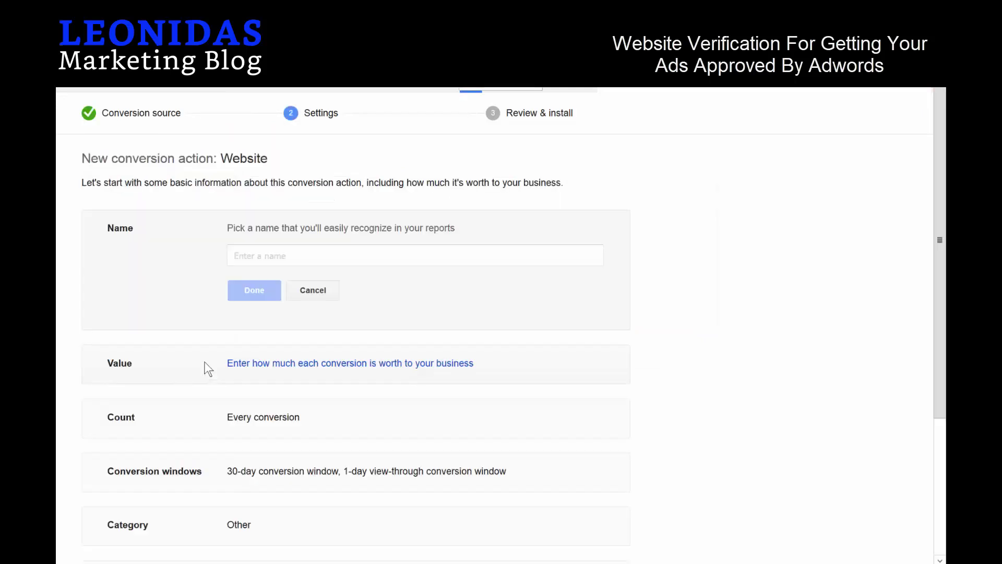
{"action": "left_click", "coordinate": [283, 257]}
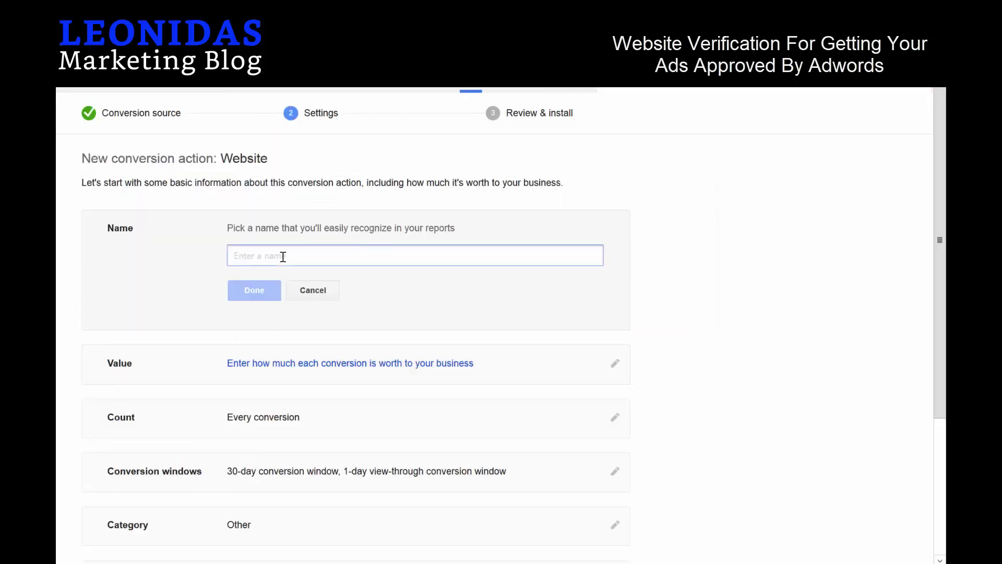
{"action": "type", "text": "Website"}
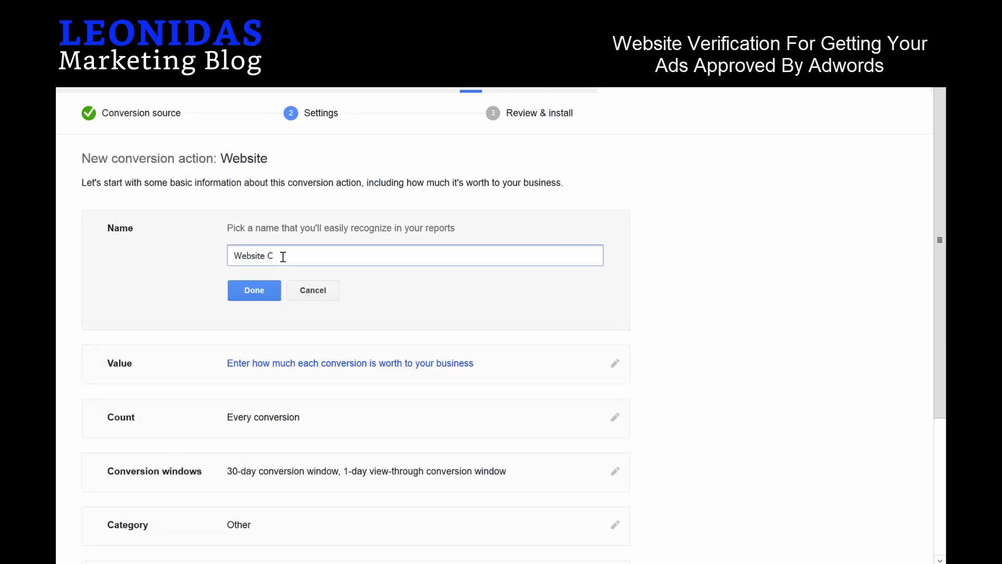
{"action": "type", "text": " Verification 2"}
{"action": "left_click", "coordinate": [261, 291]}
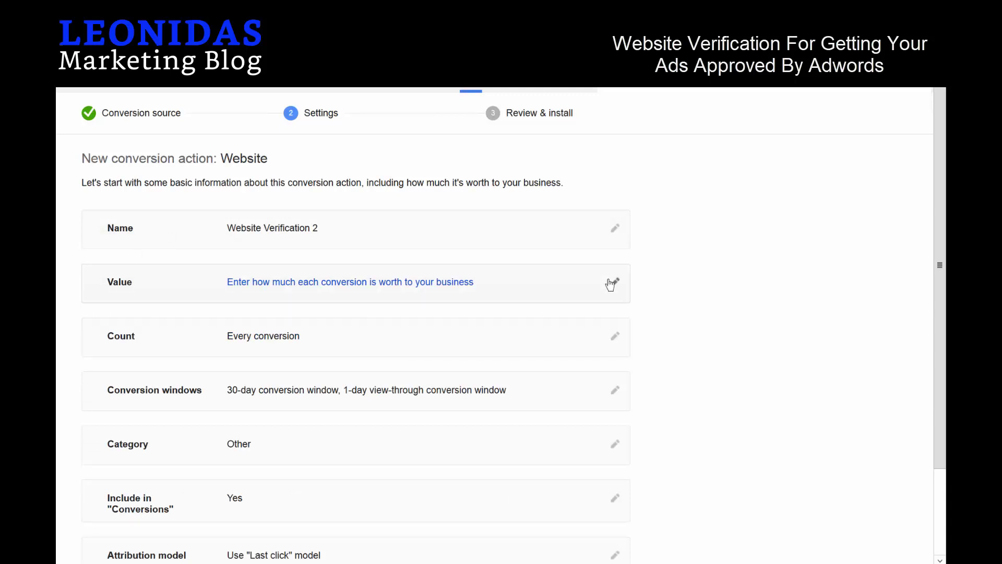
{"action": "left_click", "coordinate": [606, 285]}
{"action": "left_click", "coordinate": [263, 346]}
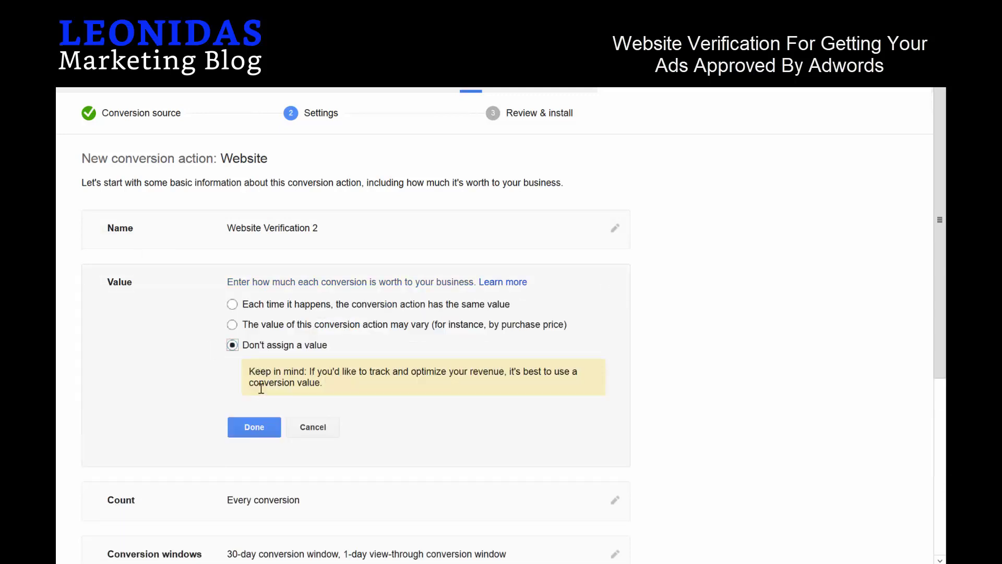
{"action": "left_click", "coordinate": [254, 427]}
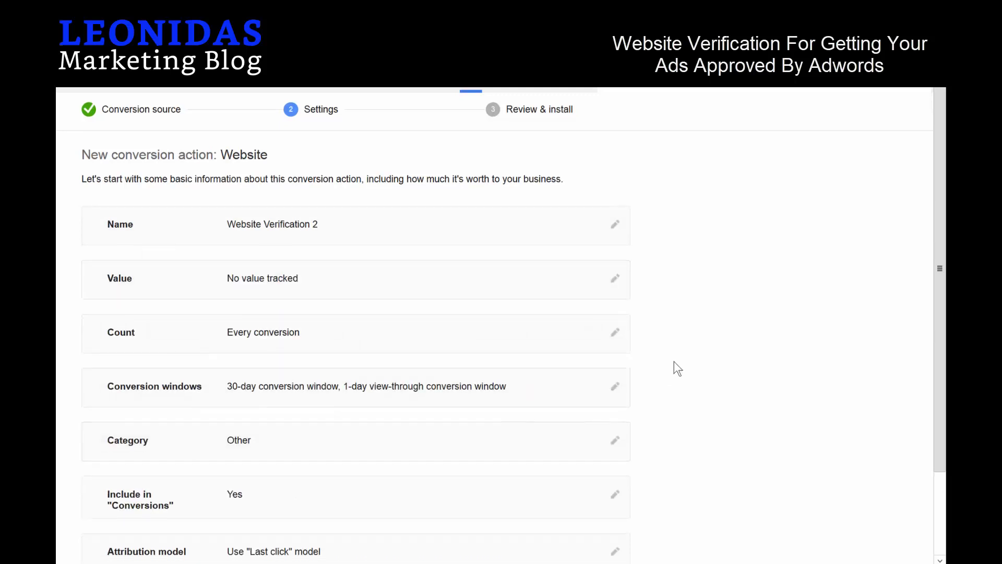
{"action": "scroll", "coordinate": [673, 365], "scroll_direction": "down", "scroll_amount": 2}
{"action": "left_click", "coordinate": [118, 520]}
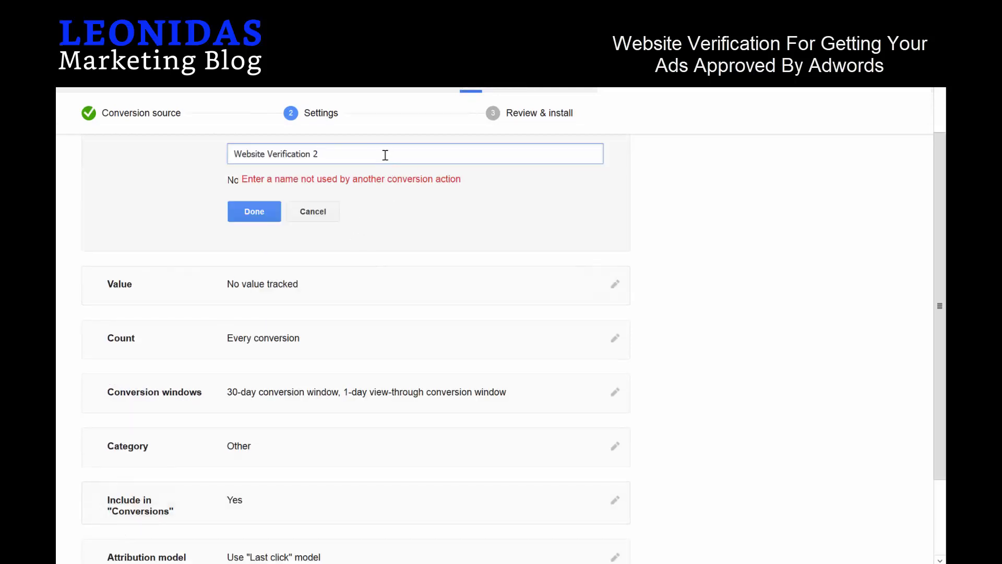
Rename the conversion to 'Website Verification 3' and save to reach tag installation.
{"action": "left_click", "coordinate": [385, 155]}
{"action": "key", "text": "BackSpace"}
{"action": "type", "text": "3"}
{"action": "left_click", "coordinate": [255, 212]}
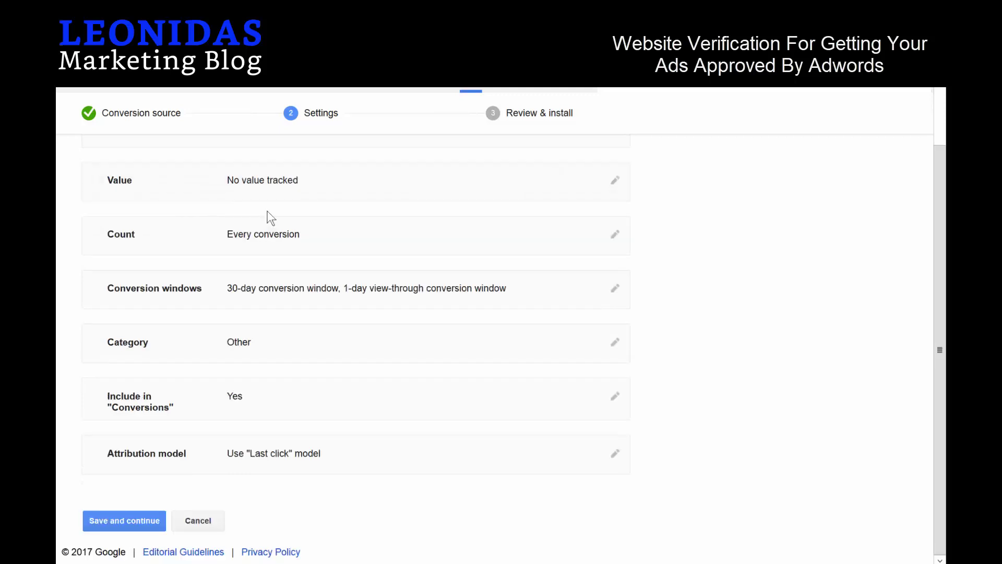
{"action": "left_click", "coordinate": [139, 515]}
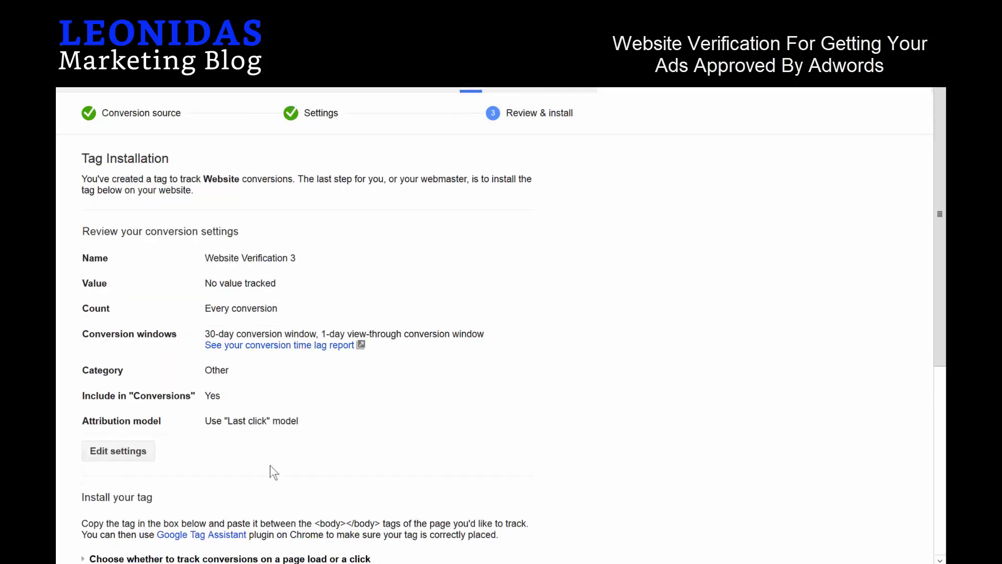
Select and copy the entire Website Verification 3 conversion tag code.
{"action": "scroll", "coordinate": [345, 444], "scroll_direction": "down", "scroll_amount": 3}
{"action": "scroll", "coordinate": [345, 442], "scroll_direction": "down", "scroll_amount": 3}
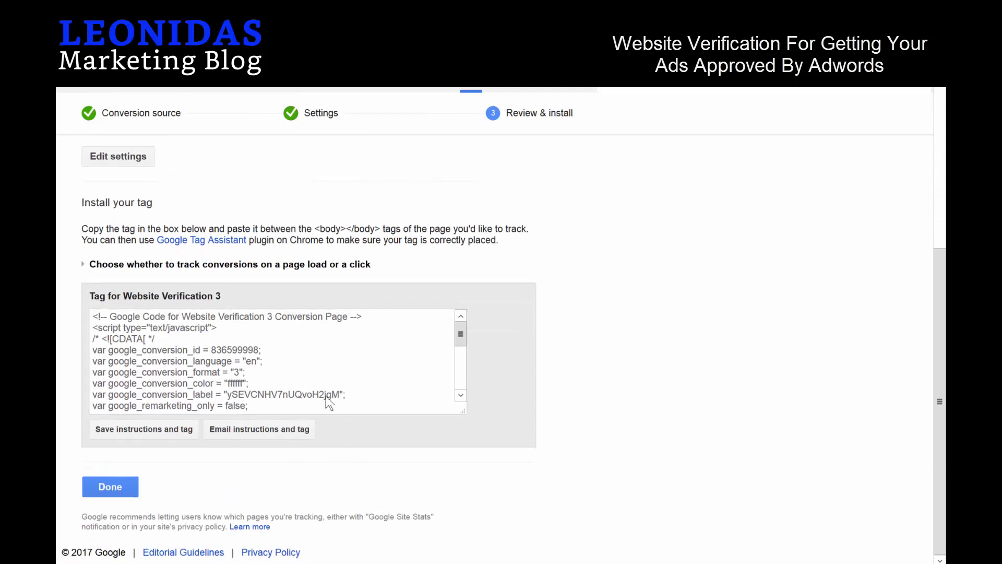
{"action": "left_click", "coordinate": [398, 398]}
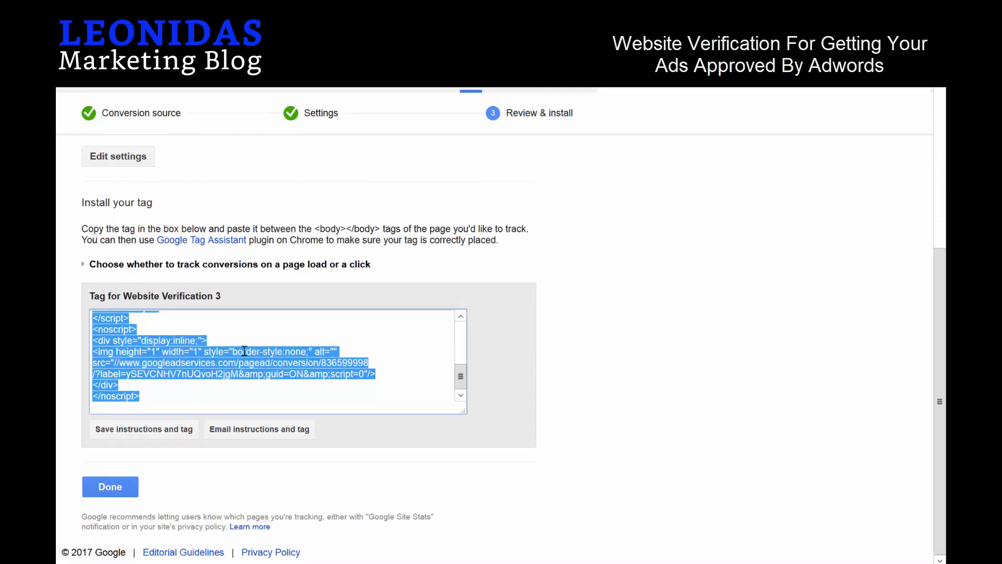
{"action": "scroll", "coordinate": [244, 347], "scroll_direction": "up", "scroll_amount": 3}
{"action": "scroll", "coordinate": [201, 351], "scroll_direction": "up", "scroll_amount": 3}
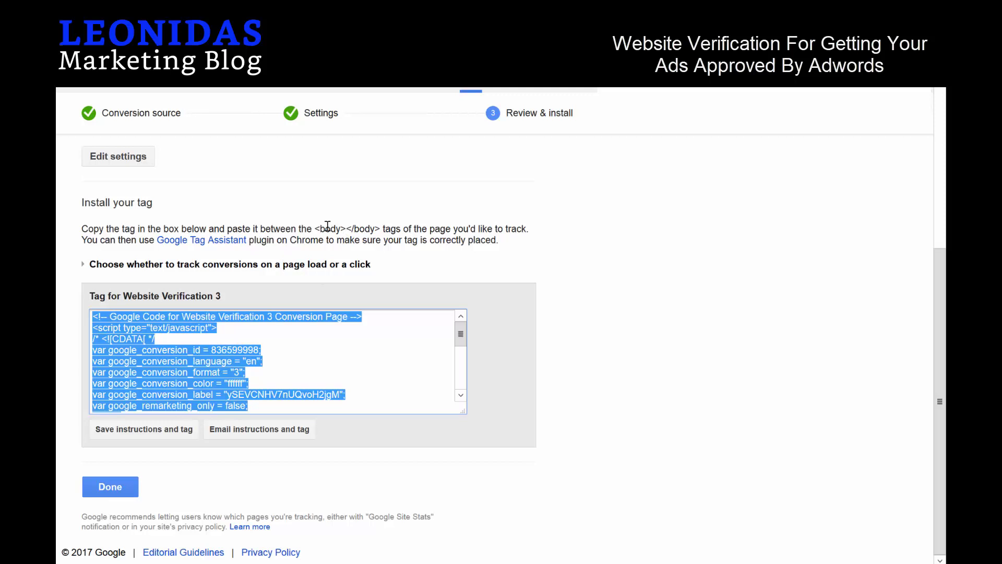
{"action": "left_click_drag", "start_coordinate": [315, 228], "coordinate": [381, 228]}
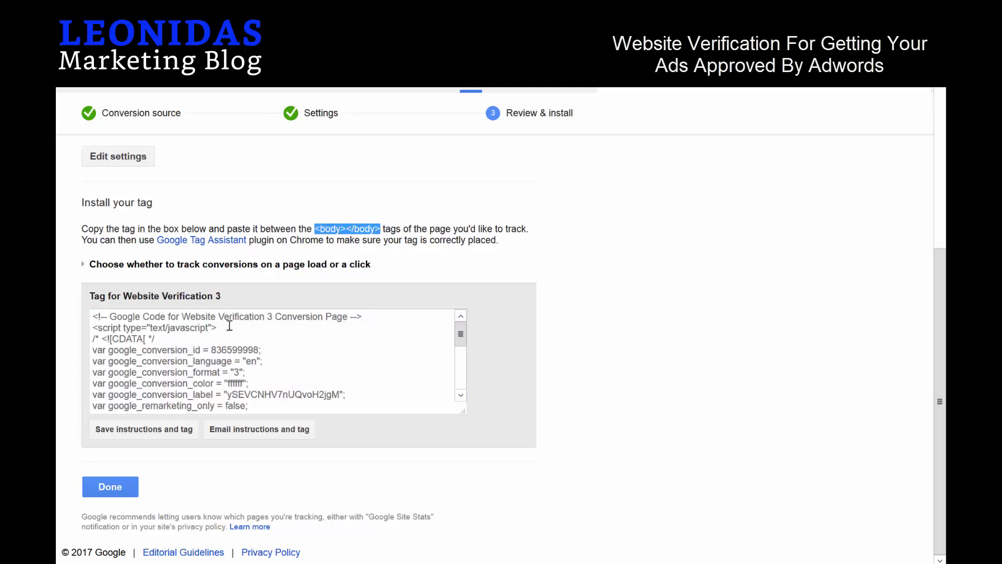
{"action": "left_click", "coordinate": [258, 347]}
{"action": "right_click", "coordinate": [262, 359]}
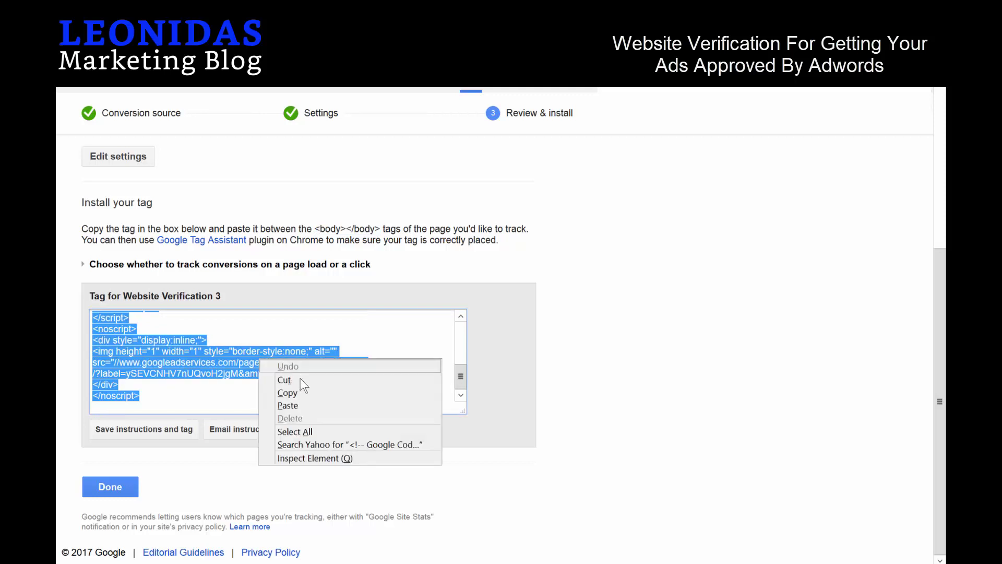
{"action": "left_click", "coordinate": [300, 391]}
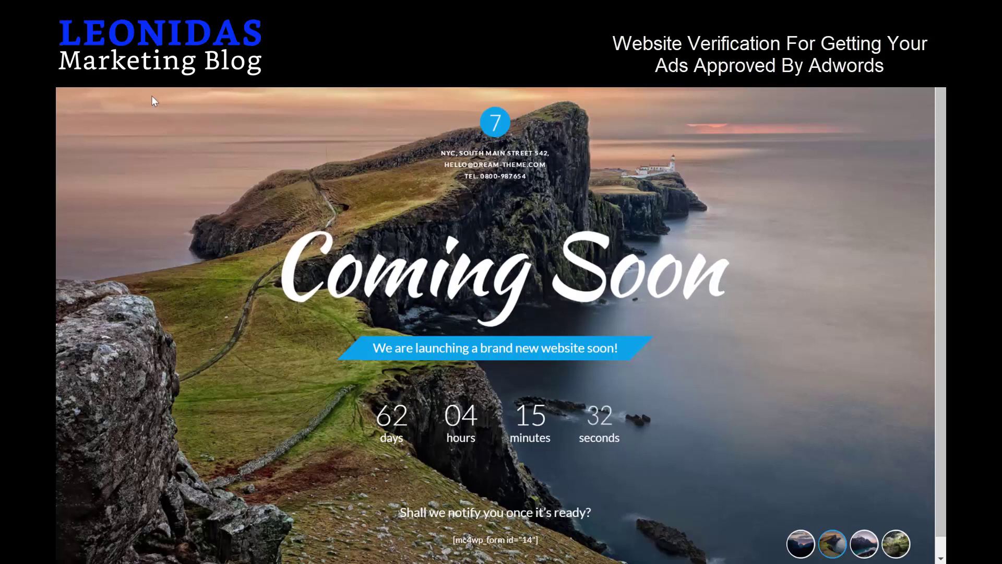
From the WordPress admin dashboard, start a new page.
{"action": "left_click", "coordinate": [119, 102]}
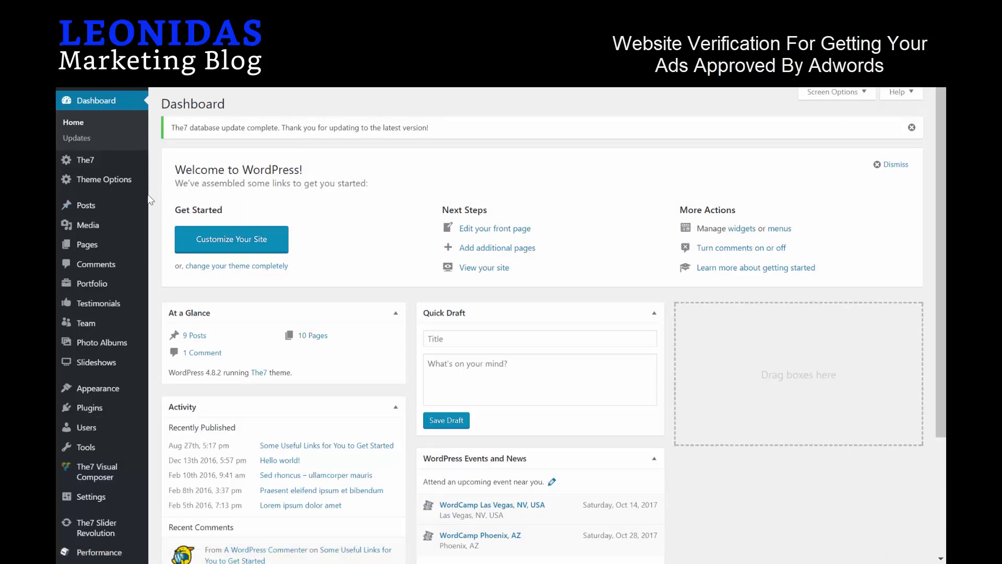
{"action": "mouse_move", "coordinate": [117, 208]}
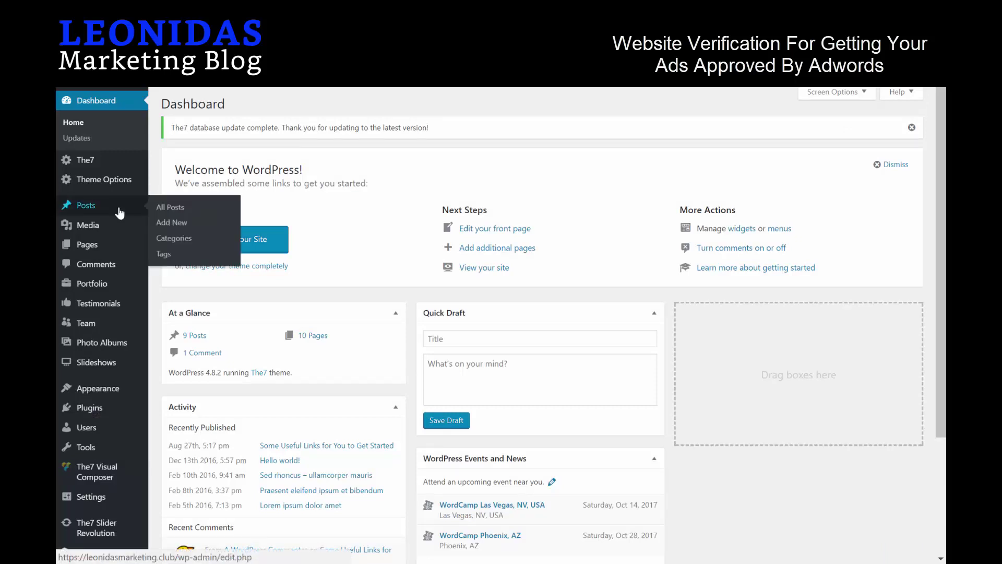
{"action": "left_click", "coordinate": [178, 227]}
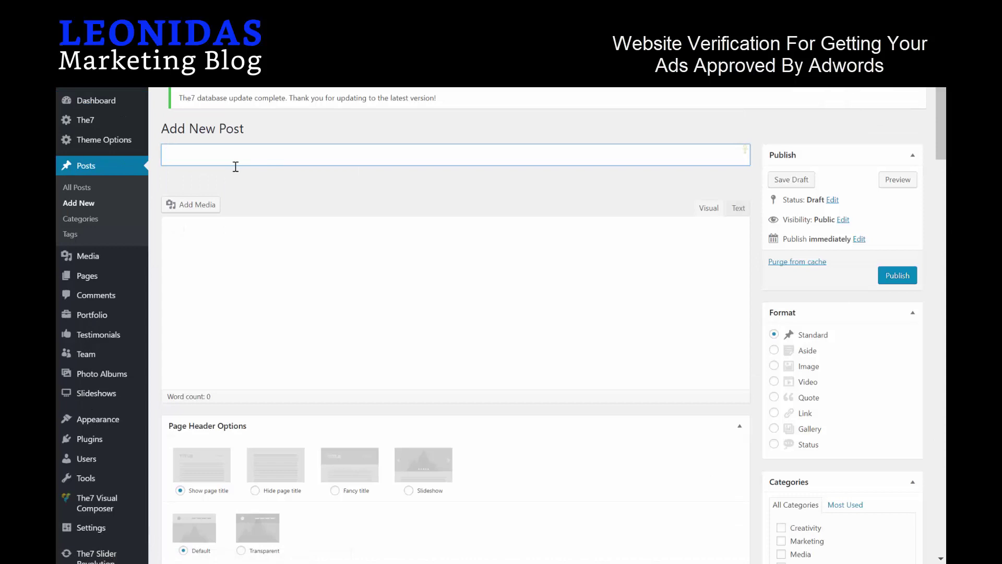
{"action": "mouse_move", "coordinate": [119, 281]}
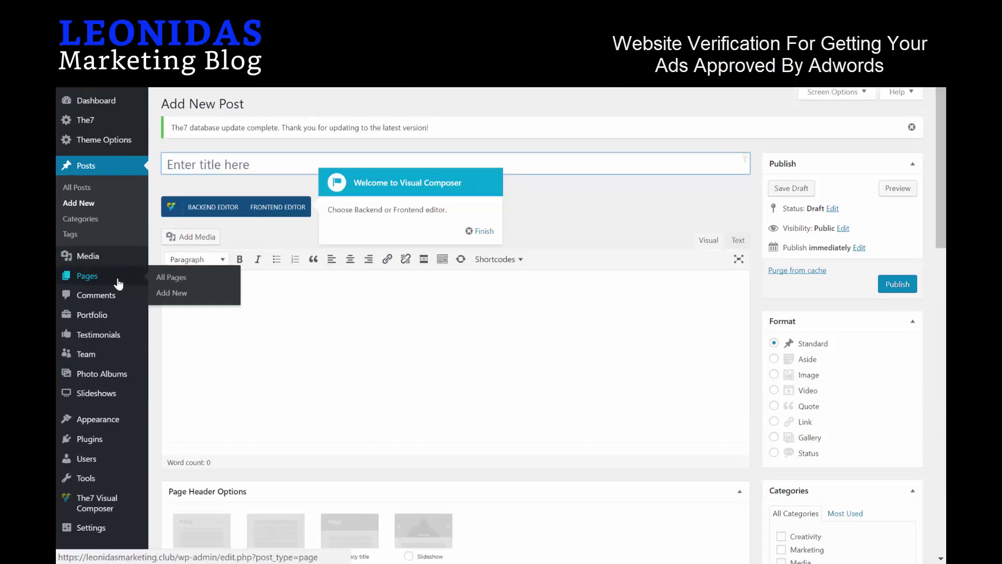
{"action": "left_click", "coordinate": [179, 294]}
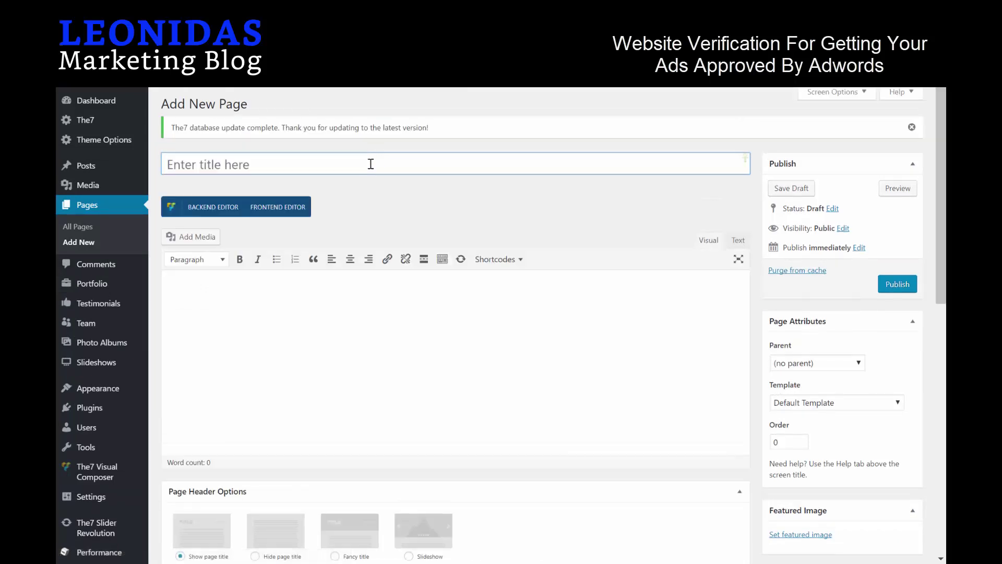
Publish page 'website verification' containing the phone number, then bring up its permalink menu.
{"action": "type", "text": "website verification"}
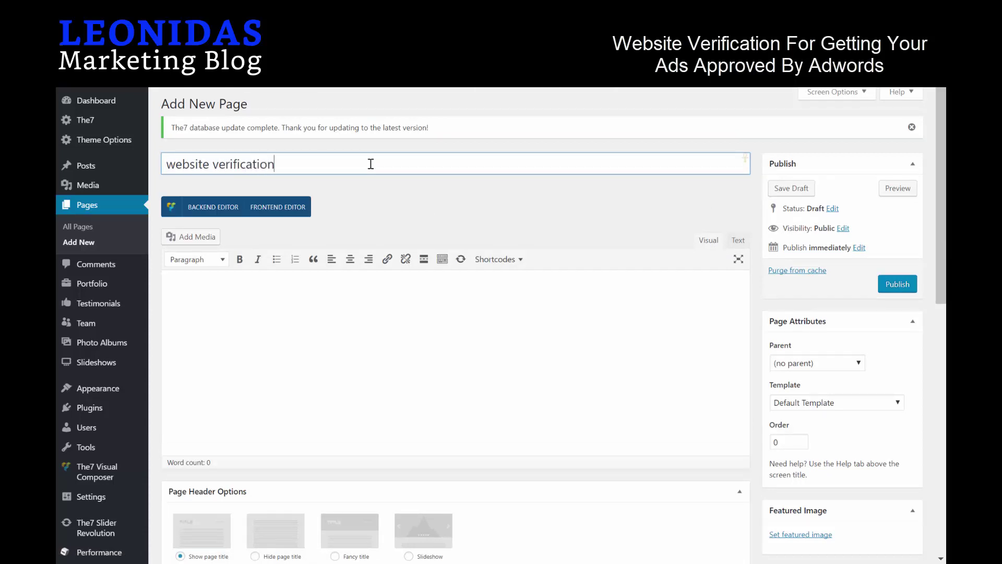
{"action": "left_click", "coordinate": [308, 338]}
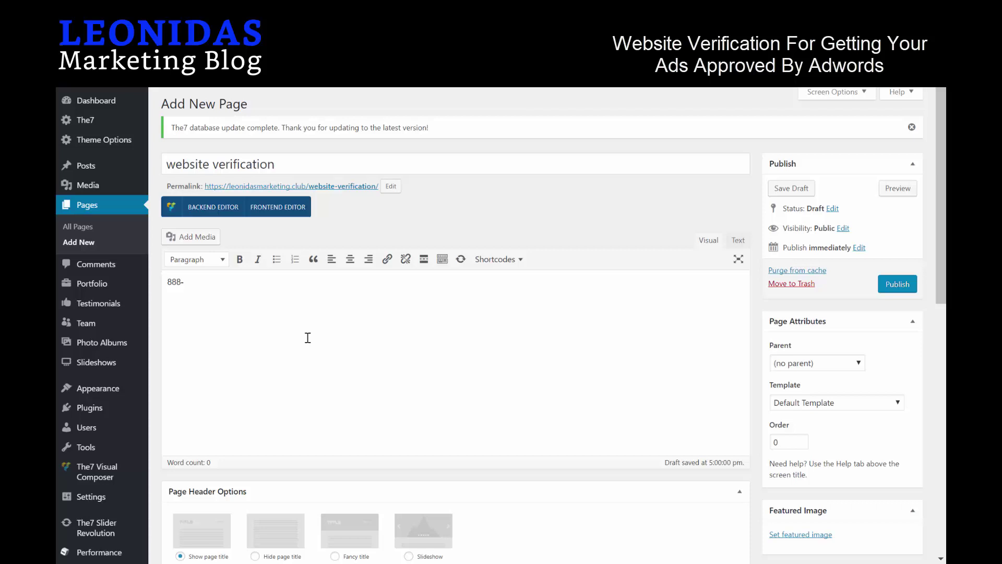
{"action": "left_click", "coordinate": [896, 286]}
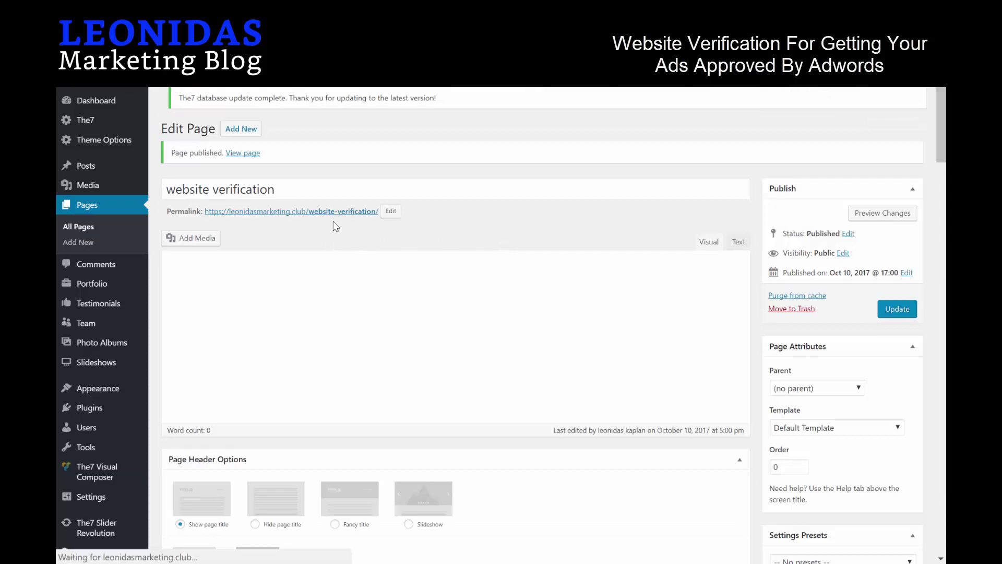
{"action": "right_click", "coordinate": [270, 220]}
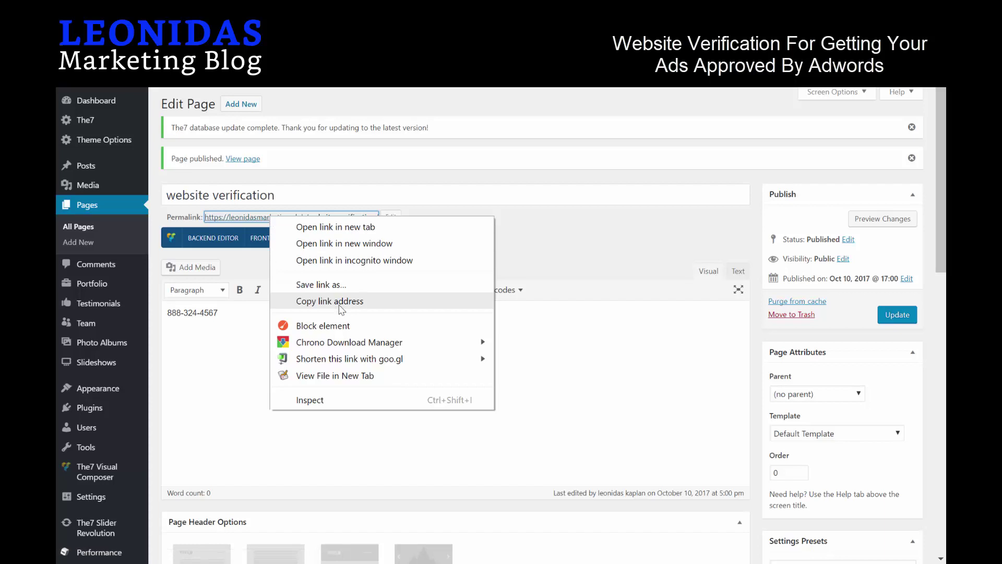
Paste the new page's permalink into the call ad's Verification URL field.
{"action": "left_click", "coordinate": [340, 304]}
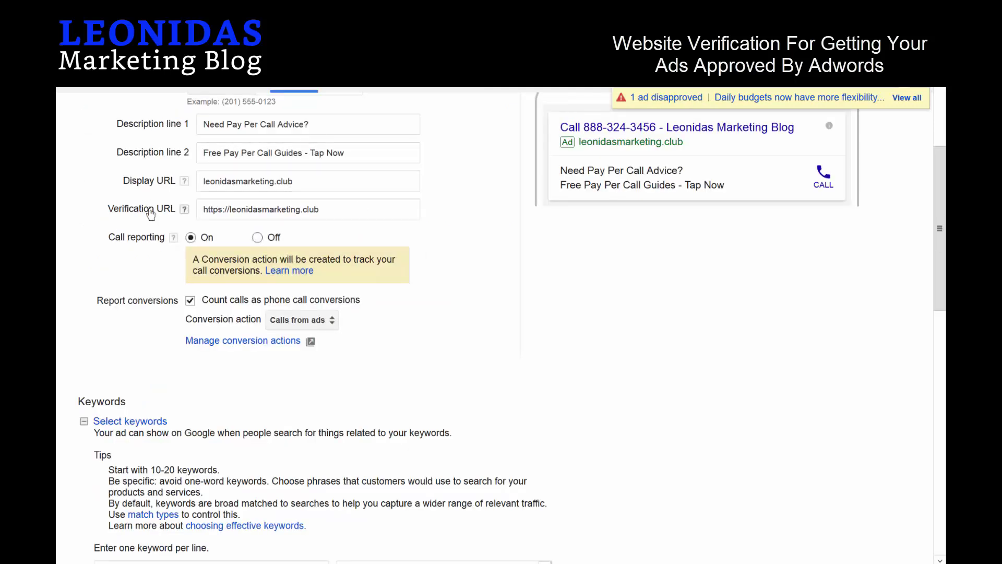
{"action": "left_click", "coordinate": [334, 205]}
{"action": "key", "text": "ctrl+a"}
{"action": "key", "text": "ctrl+v"}
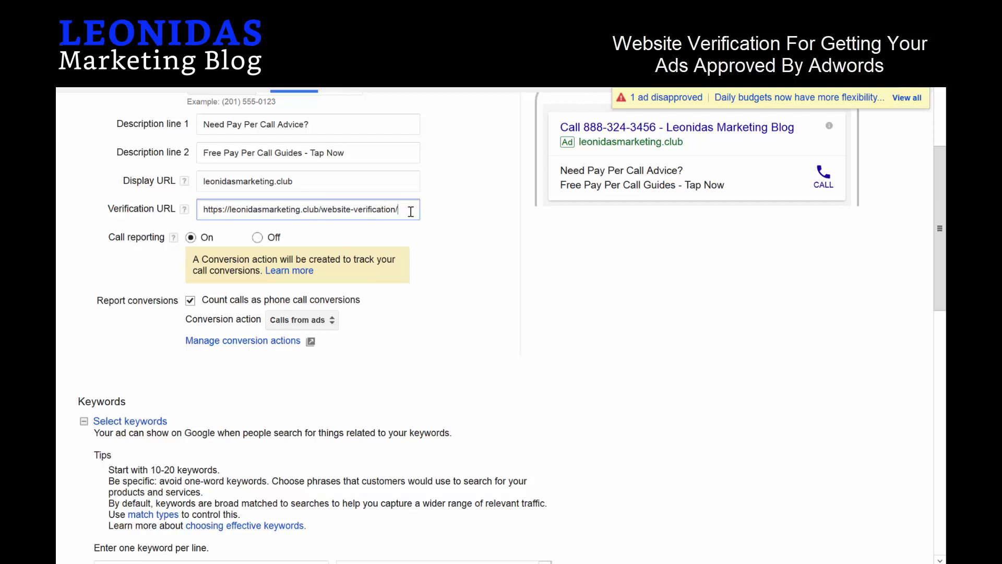
{"action": "left_click_drag", "start_coordinate": [410, 209], "coordinate": [320, 215]}
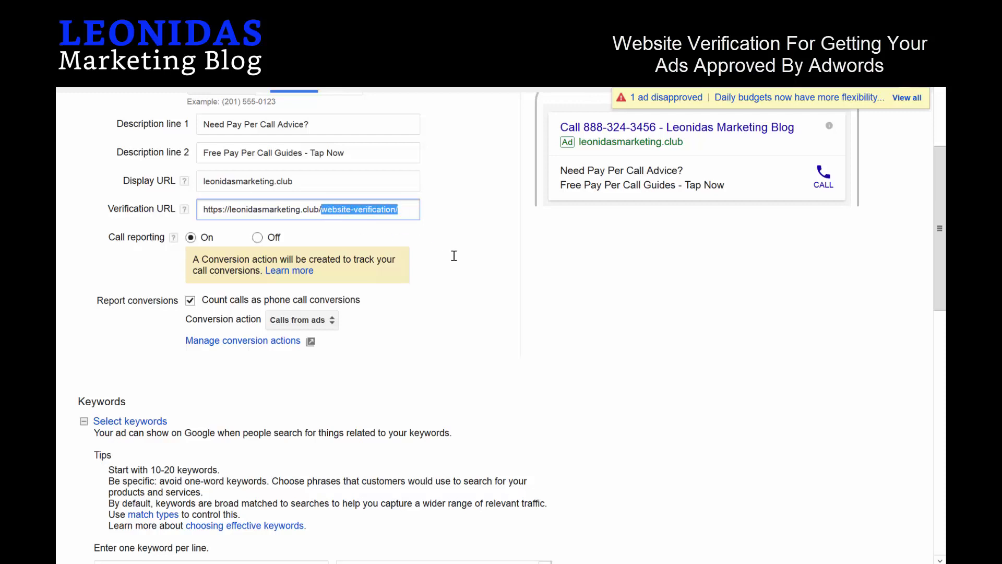
{"action": "key", "text": "BackSpace"}
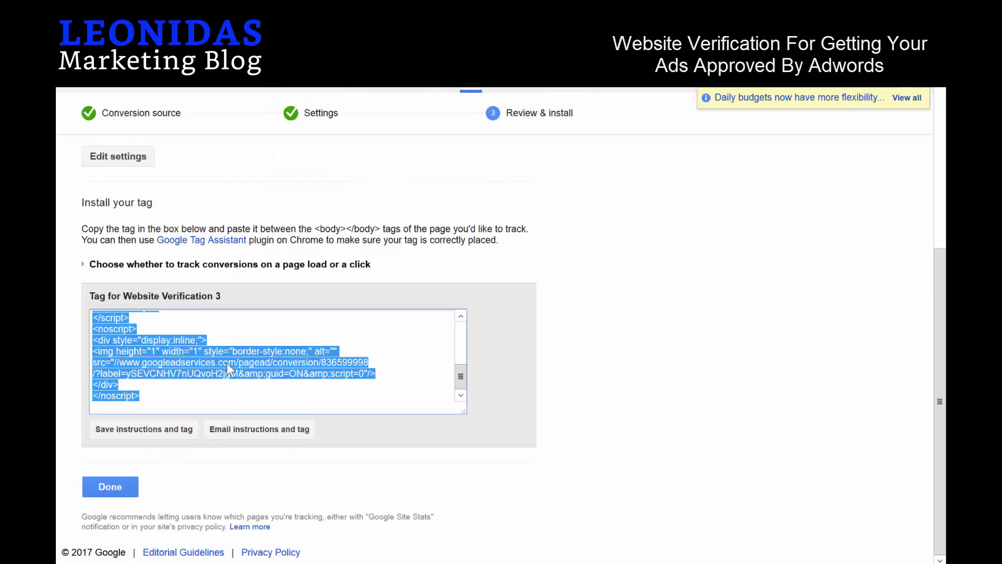
{"action": "right_click", "coordinate": [190, 368]}
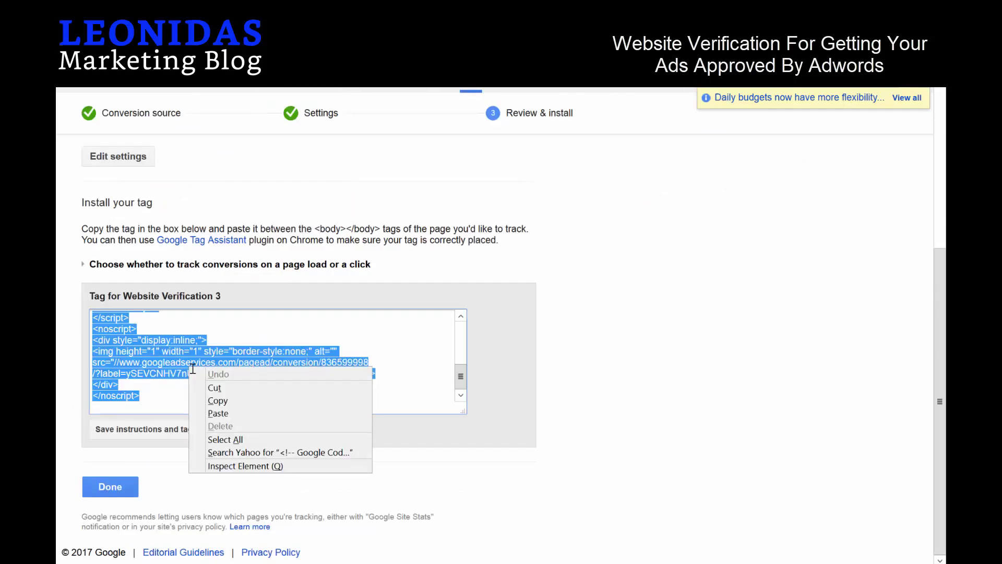
{"action": "left_click", "coordinate": [222, 402]}
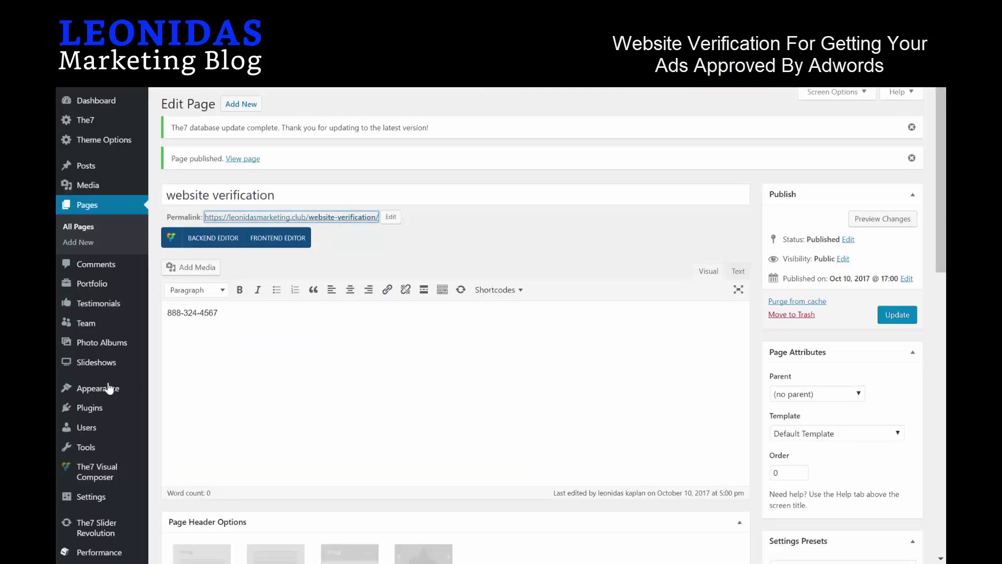
Search plugins for 'head footer' and open Head, Footer and Post Injections' Header and Footer settings.
{"action": "mouse_move", "coordinate": [104, 412]}
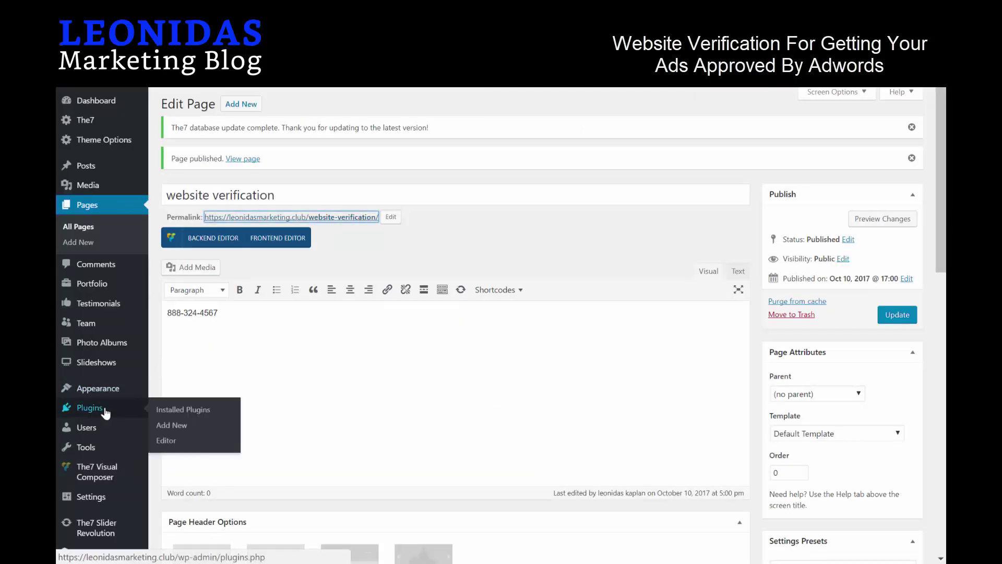
{"action": "left_click", "coordinate": [177, 426]}
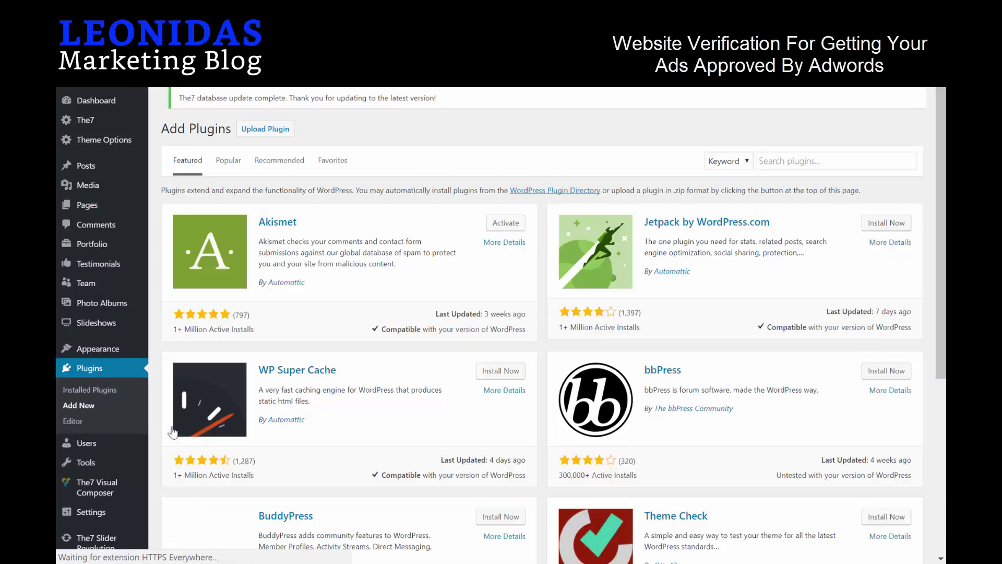
{"action": "left_click", "coordinate": [762, 169]}
{"action": "type", "text": "head"}
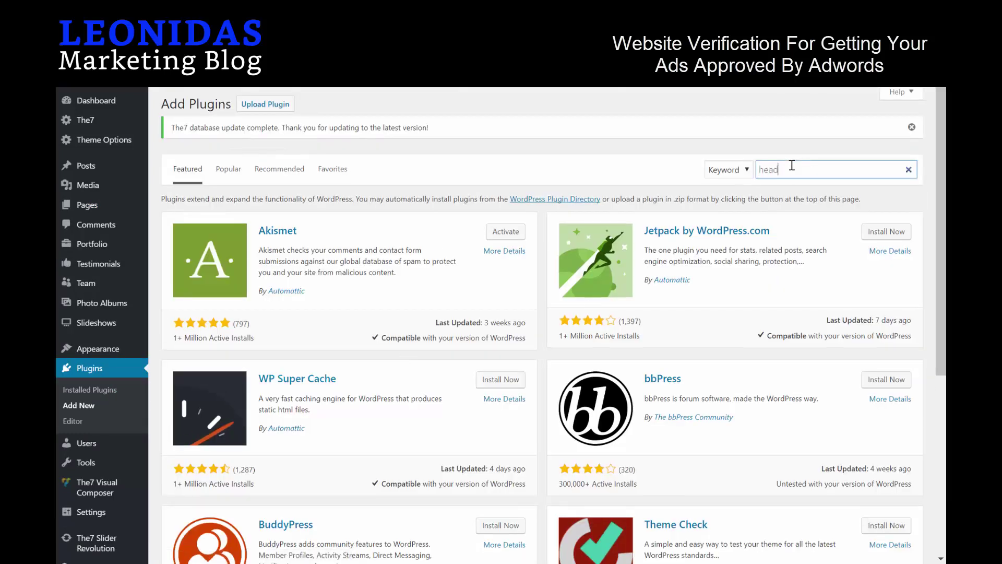
{"action": "type", "text": " footer"}
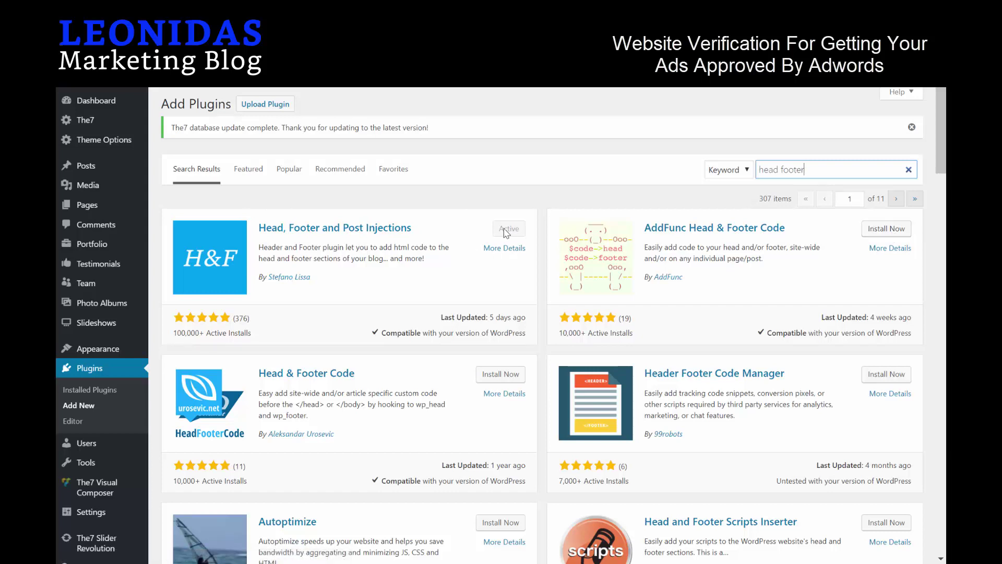
{"action": "scroll", "coordinate": [330, 322], "scroll_direction": "down", "scroll_amount": 3}
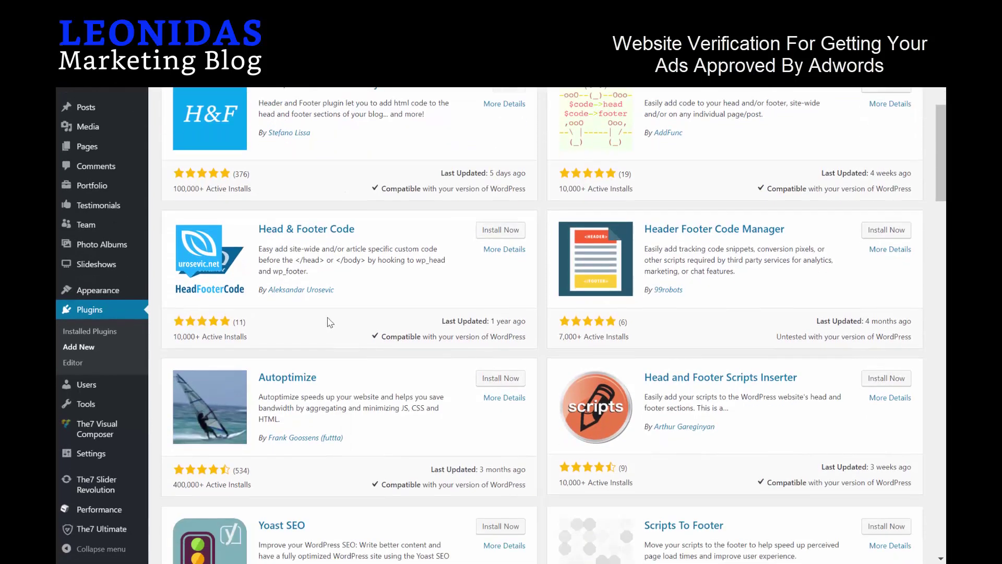
{"action": "mouse_move", "coordinate": [128, 454]}
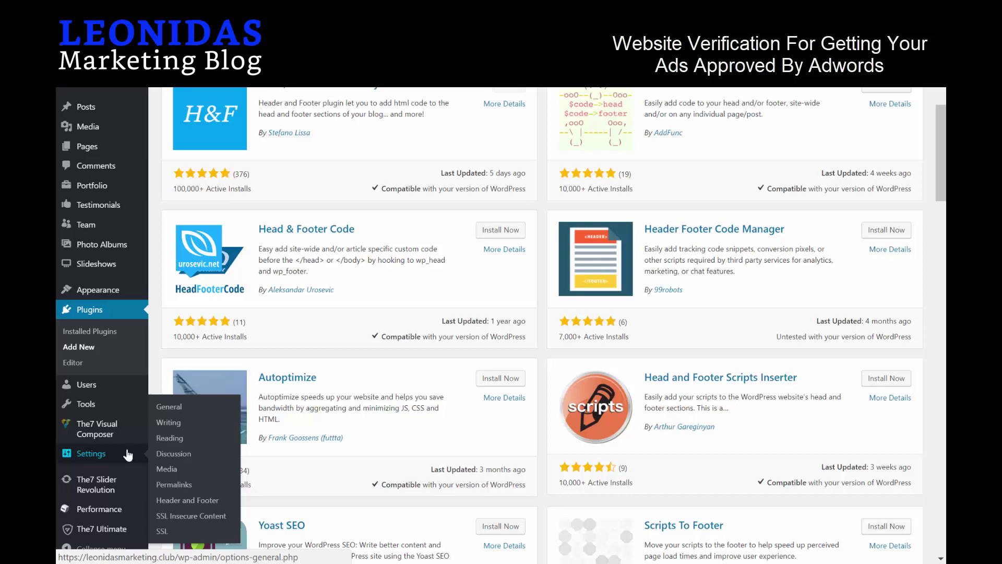
{"action": "left_click", "coordinate": [202, 503]}
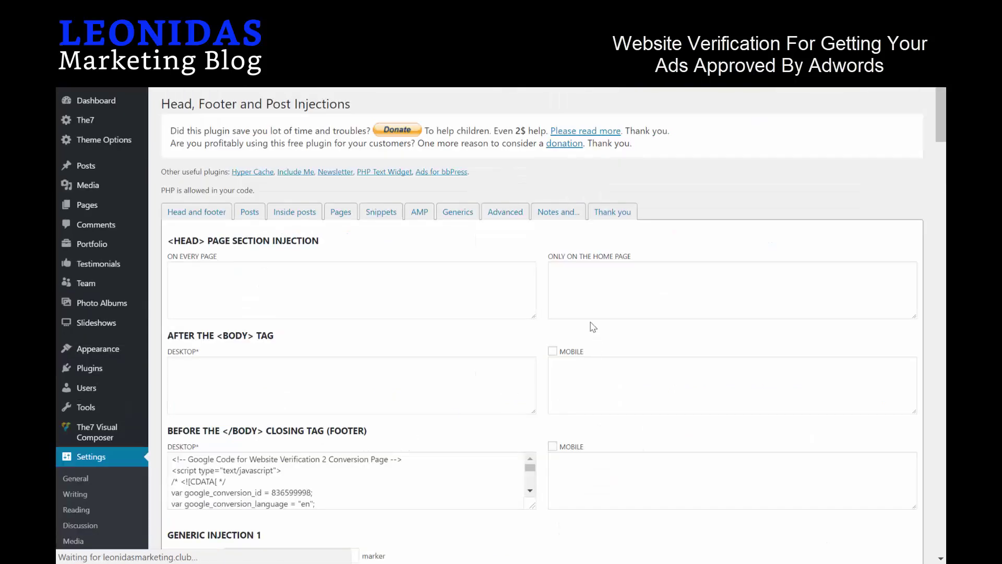
Paste the Website Verification 3 tag over the old Desktop footer code and save.
{"action": "scroll", "coordinate": [567, 289], "scroll_direction": "down", "scroll_amount": 8}
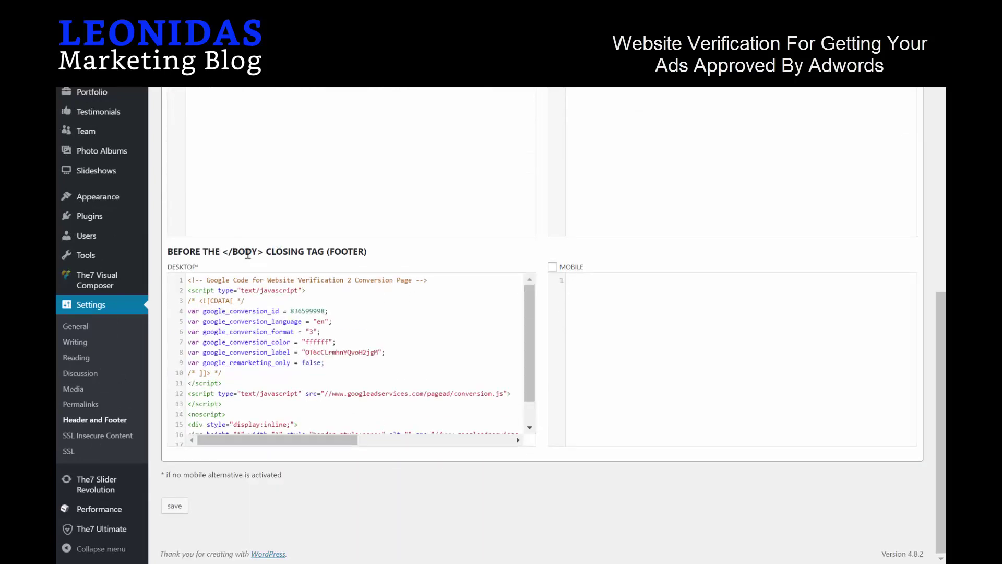
{"action": "left_click", "coordinate": [396, 309]}
{"action": "key", "text": "ctrl+a"}
{"action": "key", "text": "ctrl+v"}
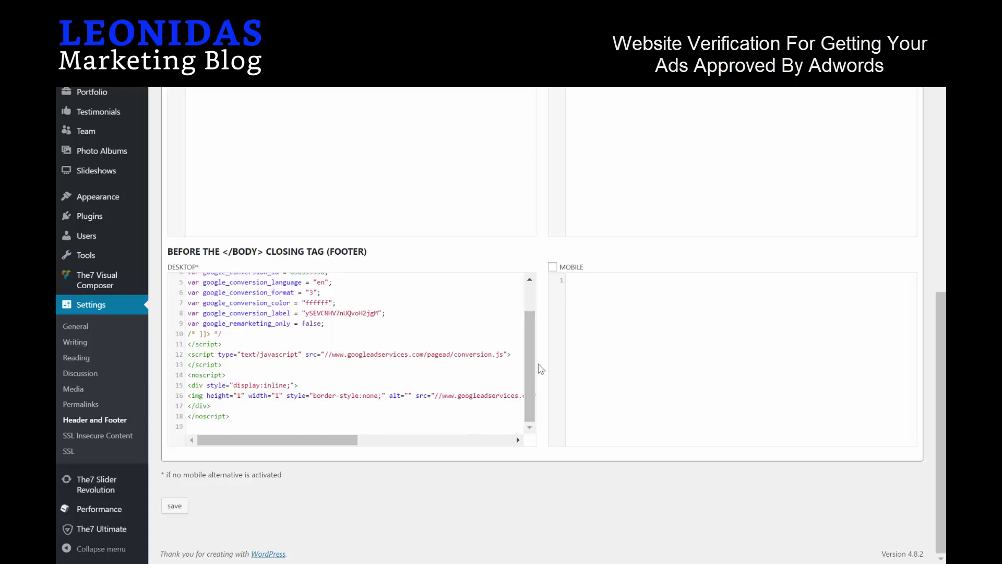
{"action": "left_click_drag", "start_coordinate": [530, 336], "coordinate": [531, 299]}
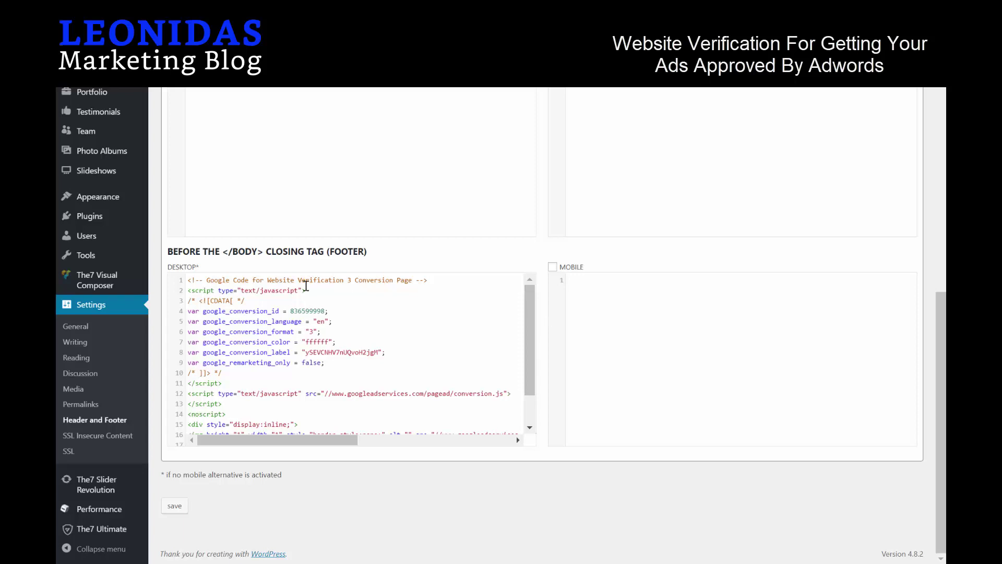
{"action": "left_click_drag", "start_coordinate": [264, 280], "coordinate": [405, 280]}
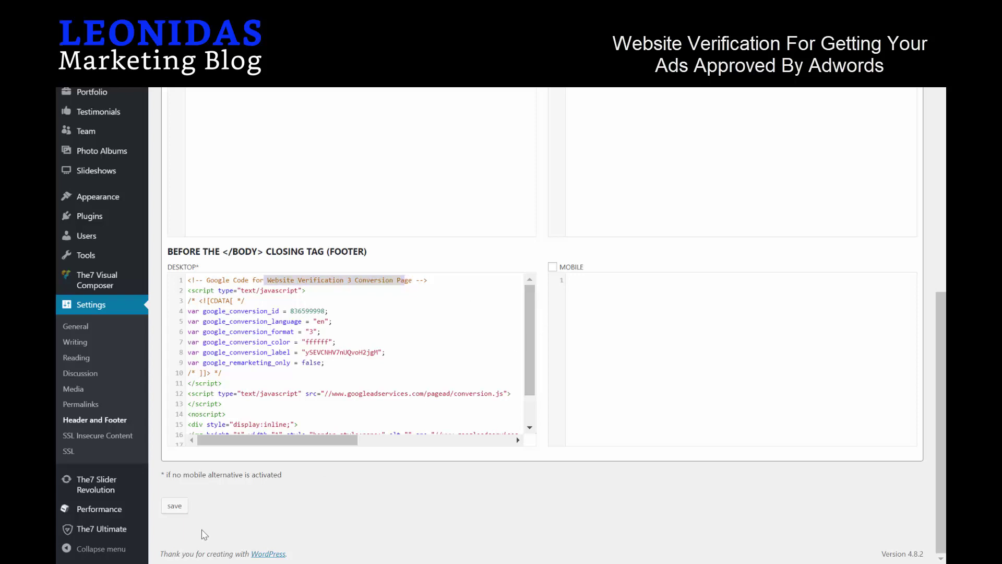
{"action": "left_click", "coordinate": [168, 507]}
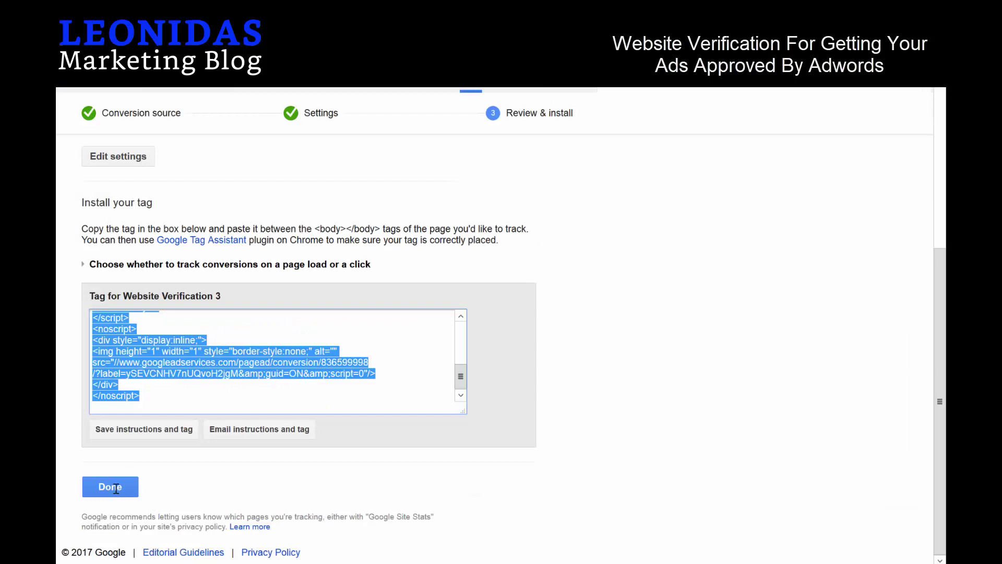
Complete the Website Verification 3 tag install, keep Calls from ads, and start a new conversion action.
{"action": "left_click", "coordinate": [114, 487]}
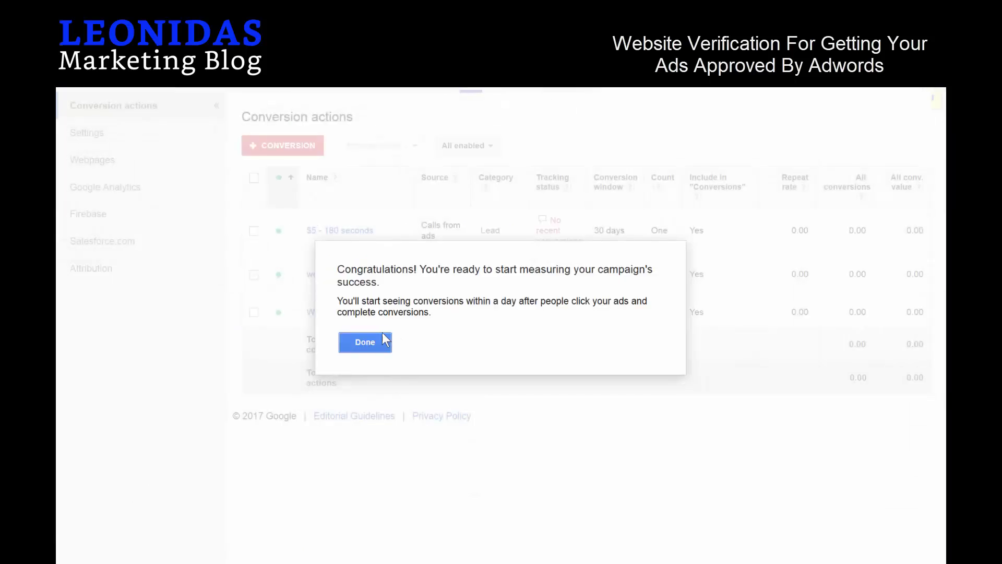
{"action": "left_click", "coordinate": [365, 342]}
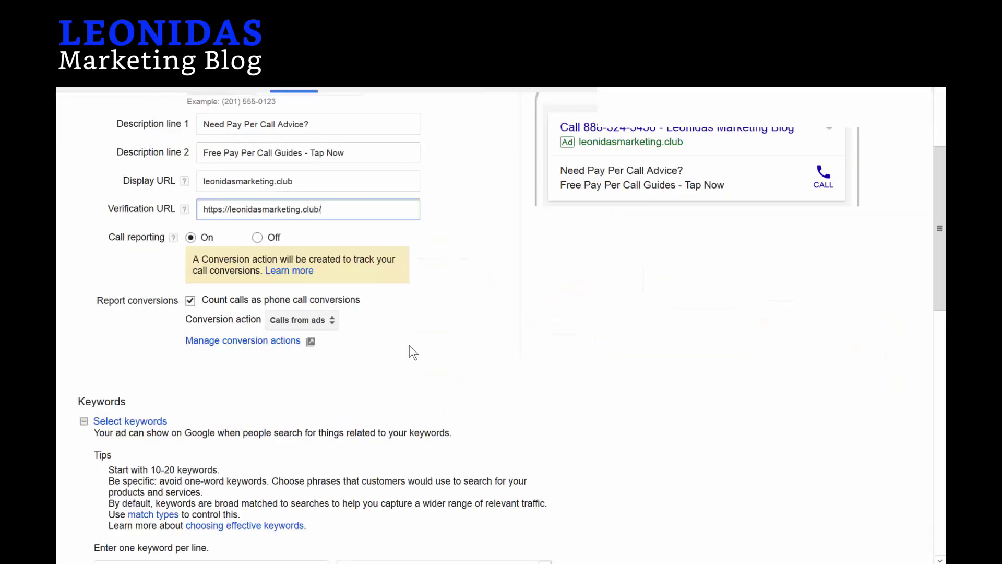
{"action": "left_click", "coordinate": [315, 319]}
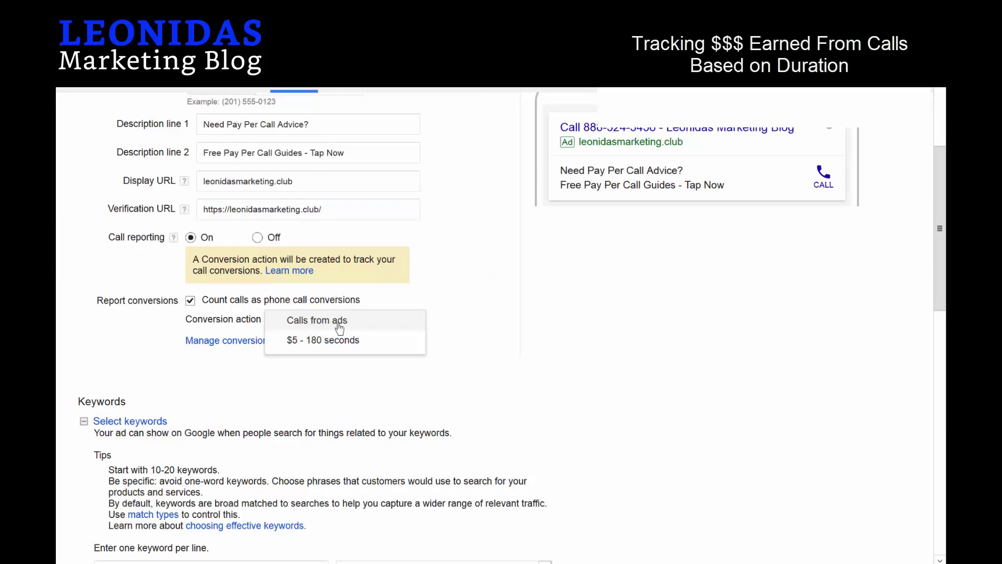
{"action": "left_click", "coordinate": [453, 285]}
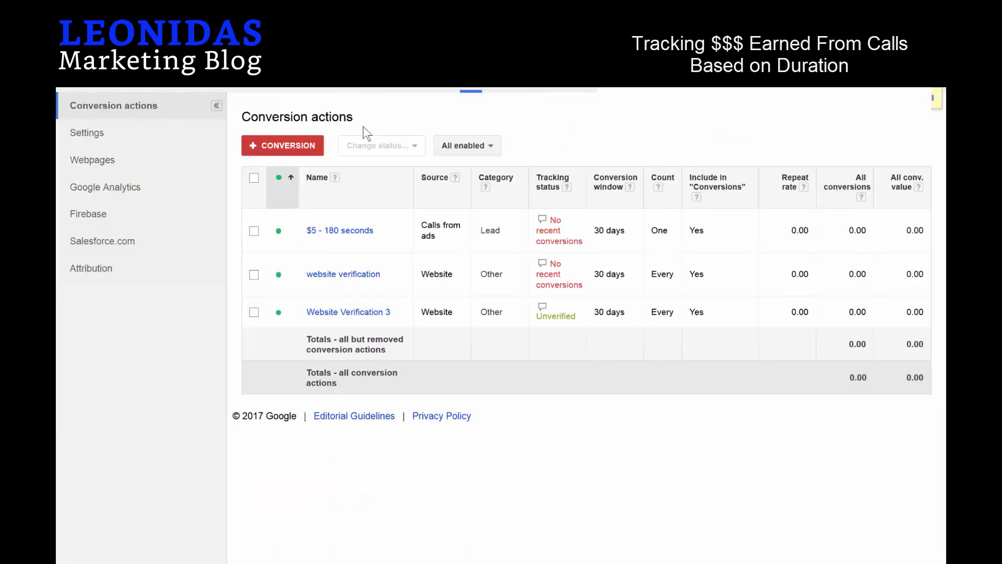
{"action": "left_click", "coordinate": [277, 147]}
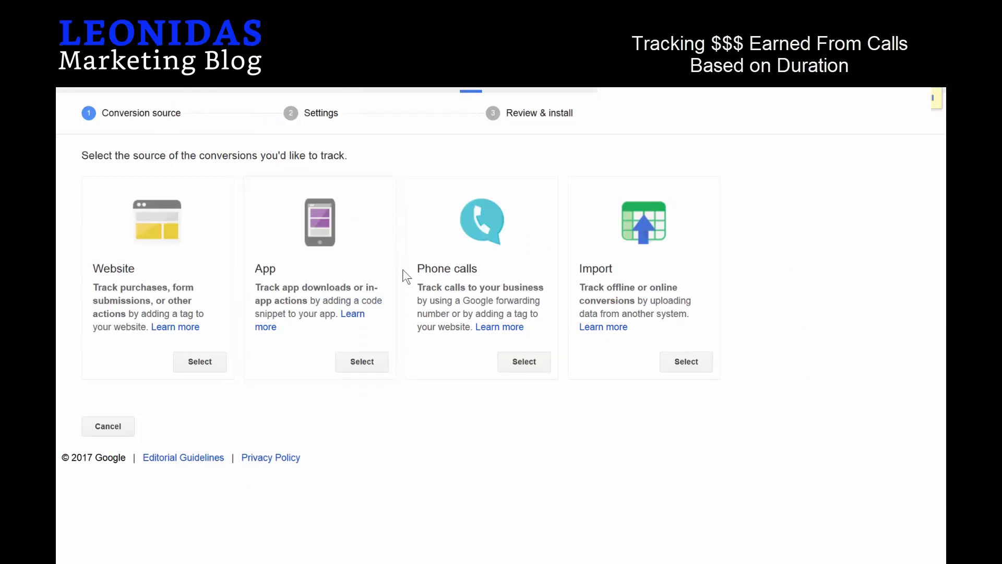
Choose Phone calls > Calls from ads as the source and name the conversion '$50 - 180s'.
{"action": "left_click", "coordinate": [524, 361]}
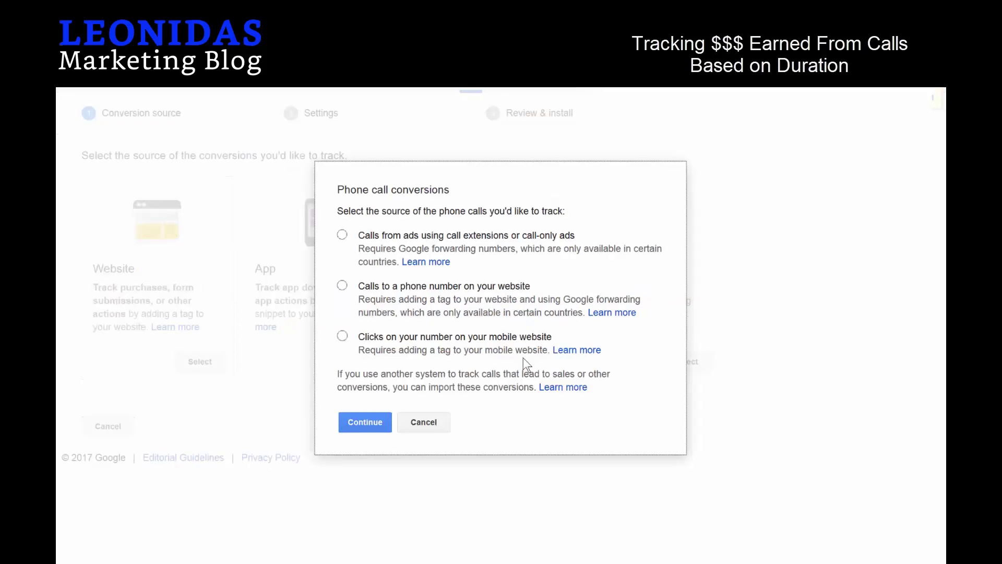
{"action": "left_click", "coordinate": [342, 235]}
{"action": "left_click", "coordinate": [343, 235]}
{"action": "left_click", "coordinate": [365, 422]}
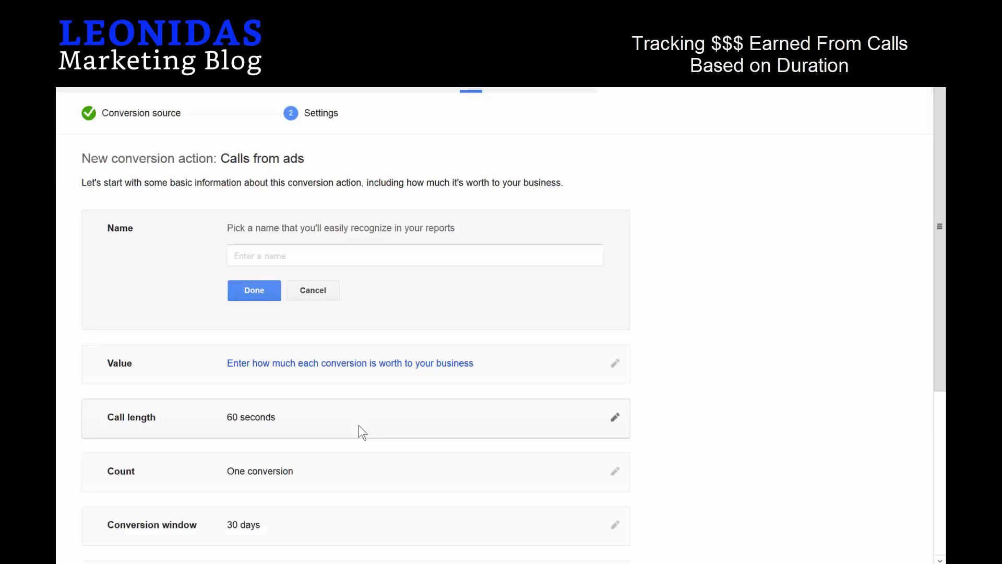
{"action": "left_click", "coordinate": [289, 256]}
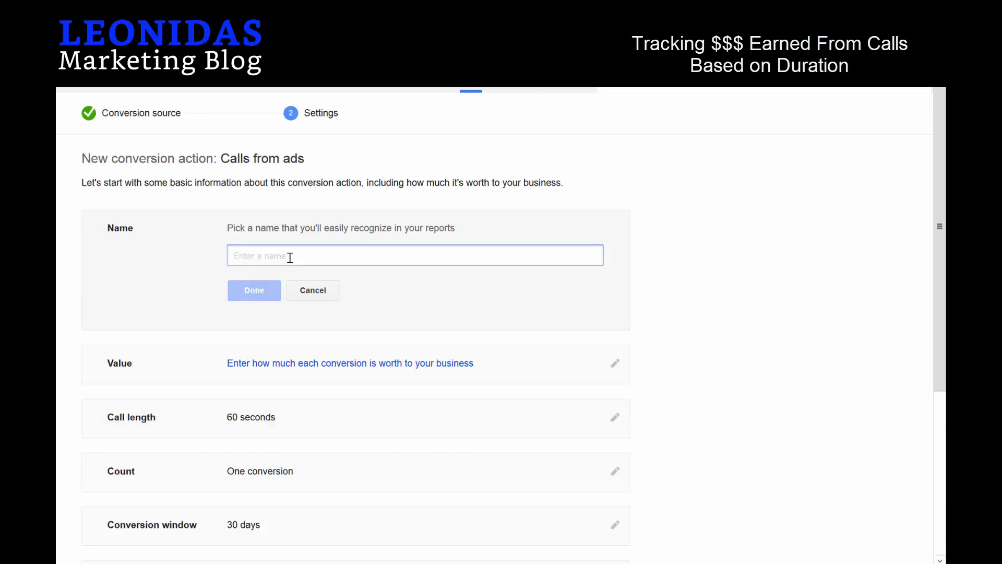
{"action": "type", "text": "$50 - 180s"}
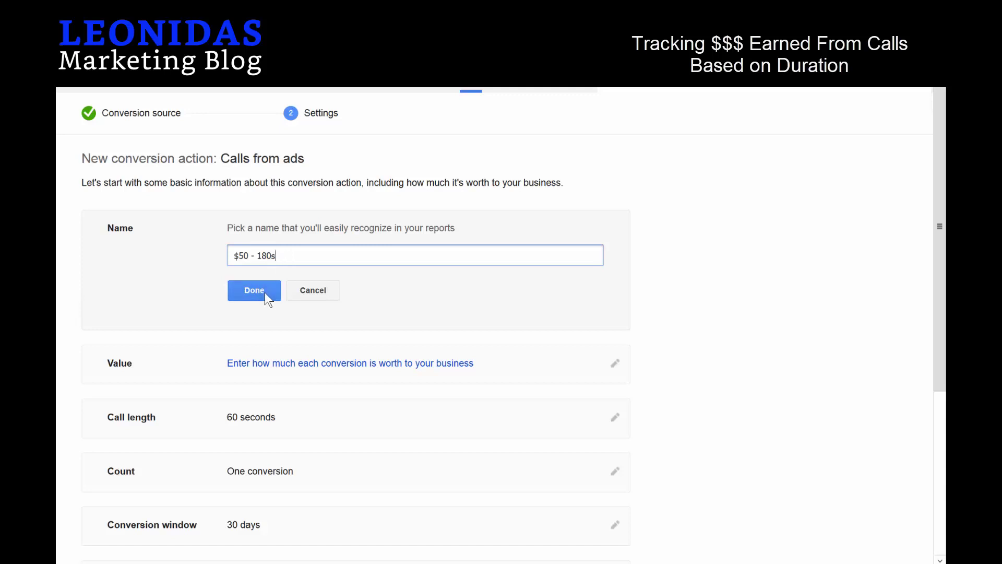
{"action": "left_click", "coordinate": [265, 291]}
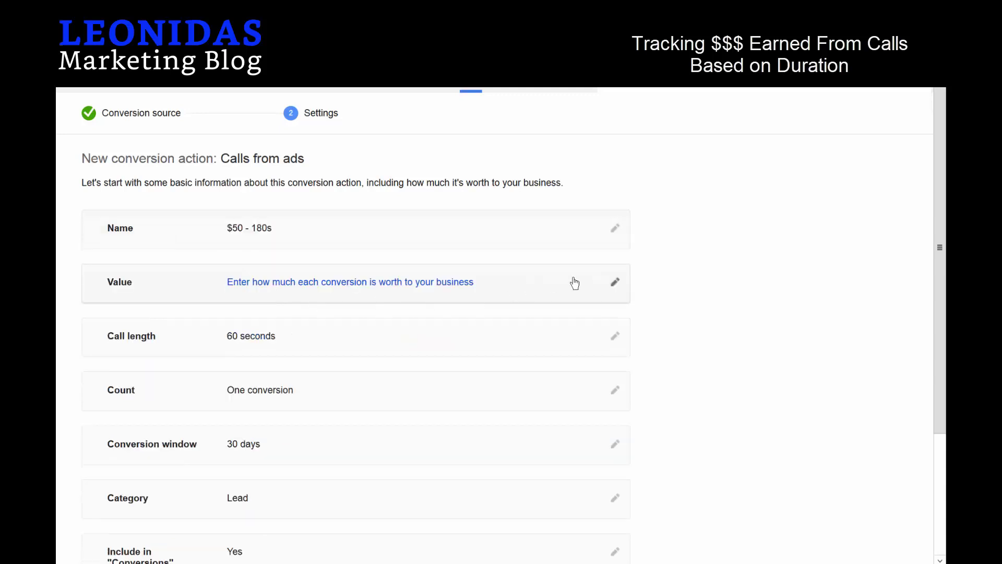
Give each call a fixed conversion value of $50.
{"action": "left_click", "coordinate": [616, 283]}
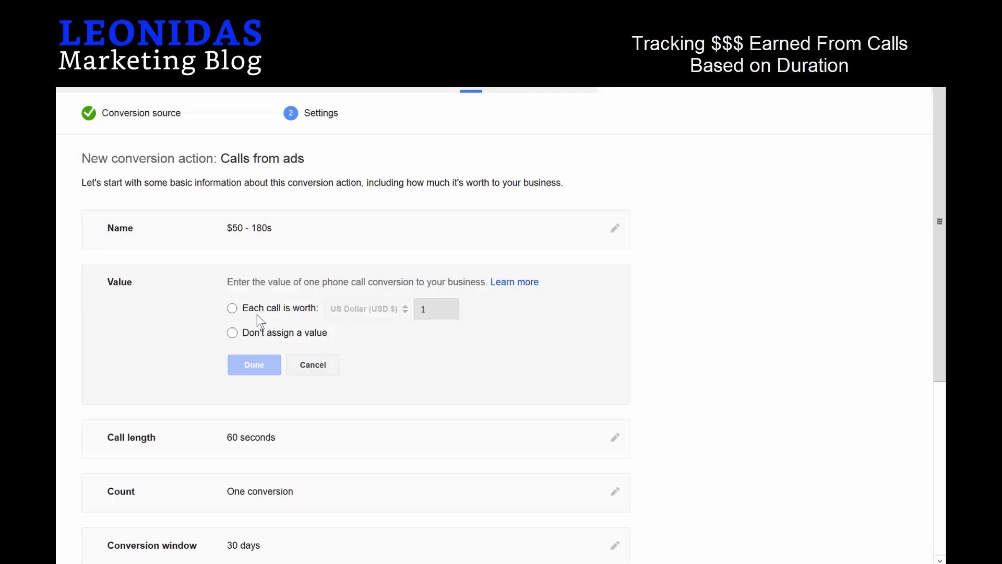
{"action": "left_click", "coordinate": [233, 309]}
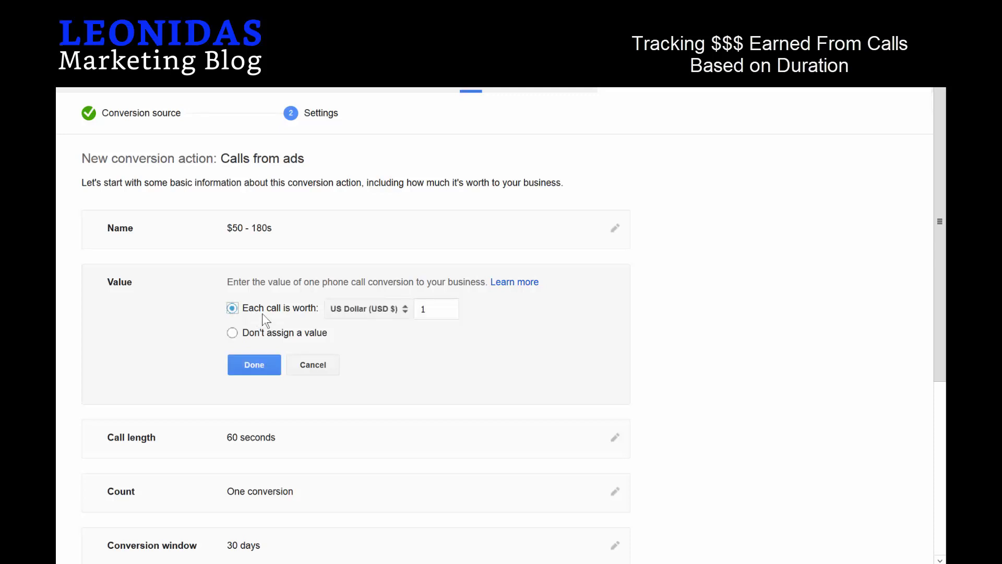
{"action": "left_click", "coordinate": [447, 310]}
{"action": "key", "text": "ctrl+a"}
{"action": "type", "text": "50"}
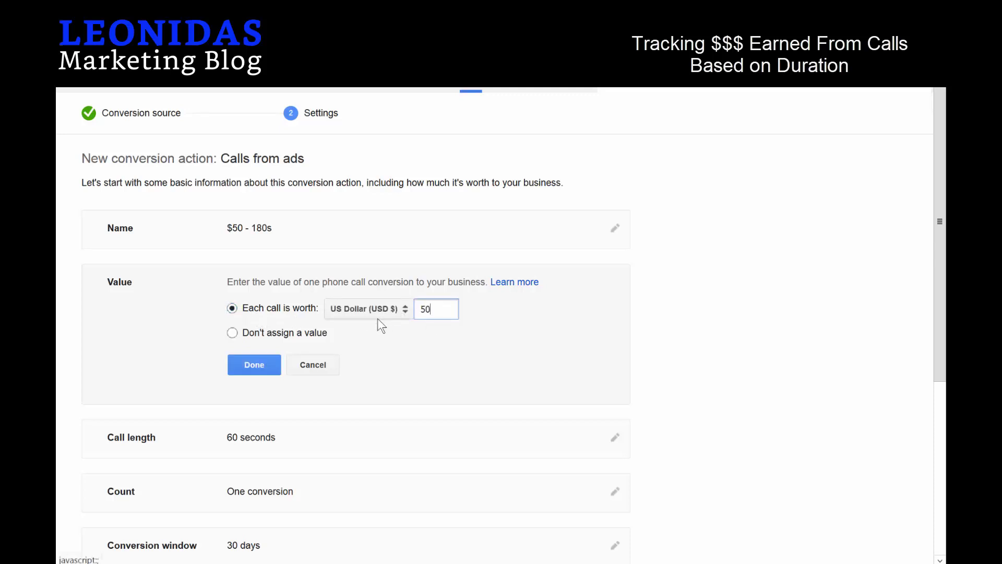
{"action": "left_click", "coordinate": [268, 364]}
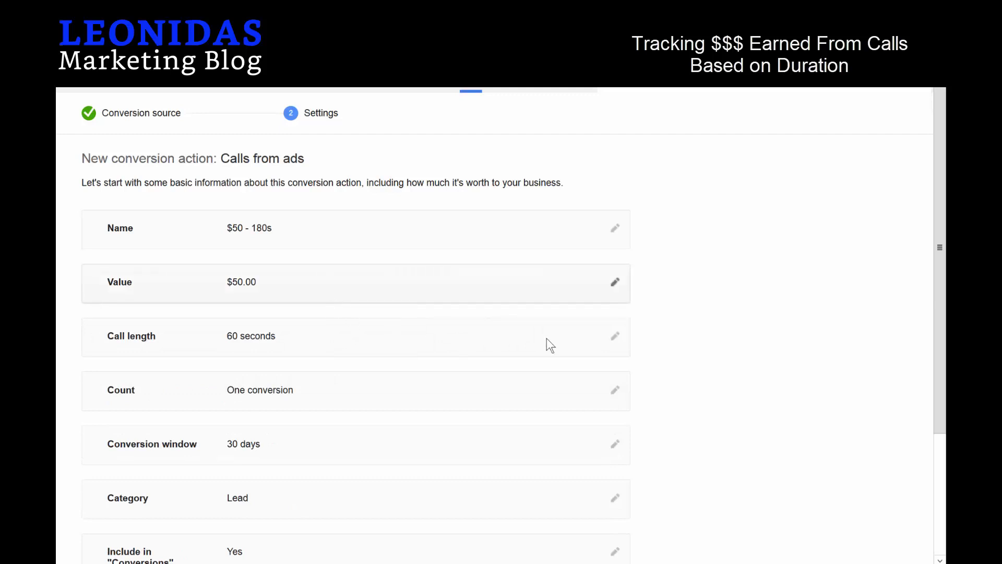
Set the minimum call length to 190 seconds and save the conversion action.
{"action": "left_click", "coordinate": [616, 337]}
{"action": "key", "text": "ctrl+a"}
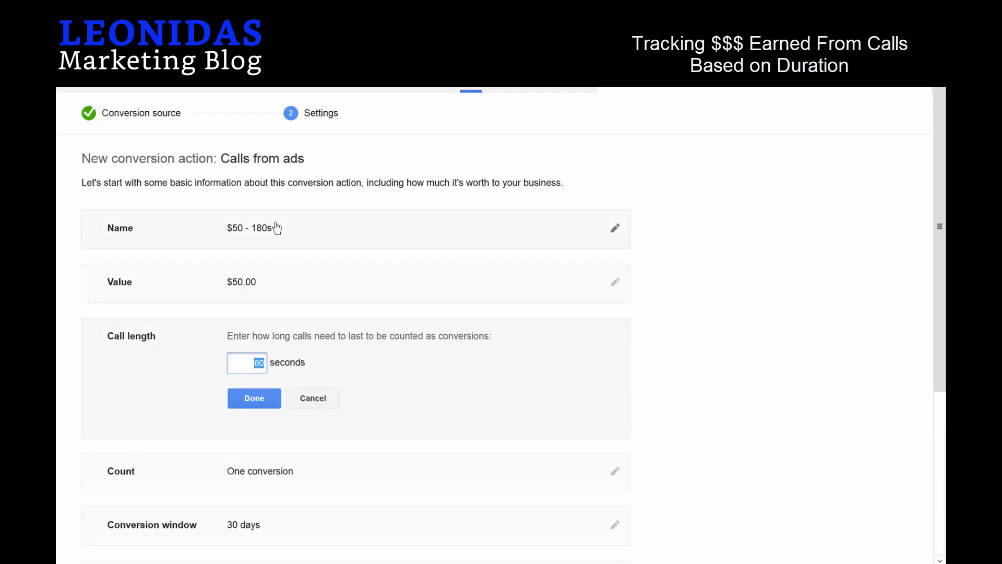
{"action": "type", "text": "185"}
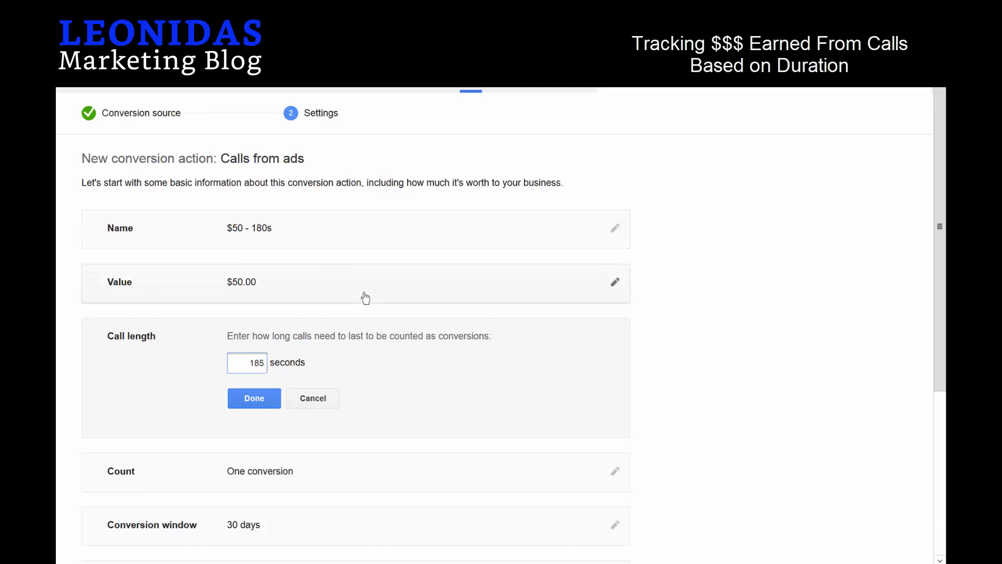
{"action": "key", "text": "BackSpace"}
{"action": "type", "text": "90"}
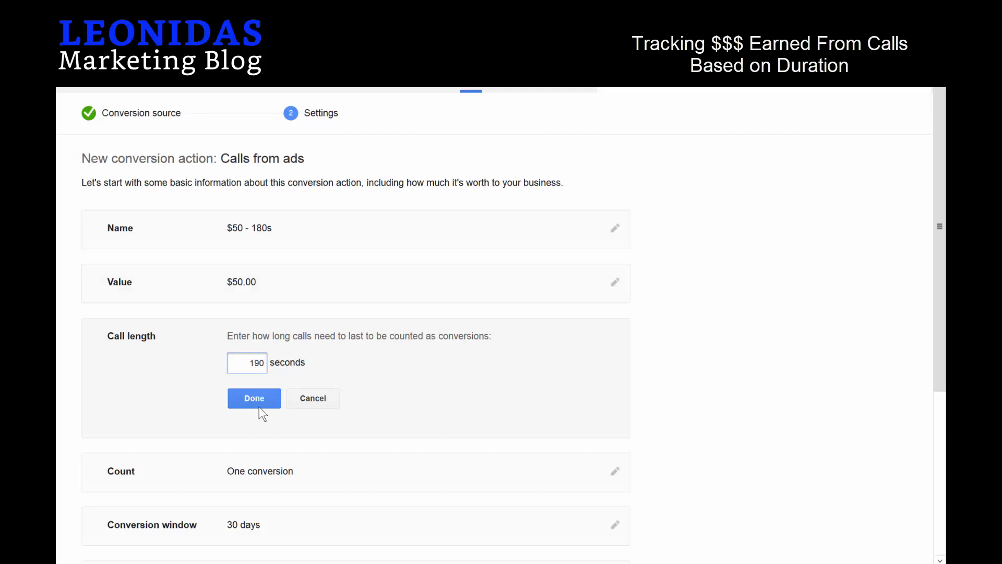
{"action": "left_click", "coordinate": [259, 400]}
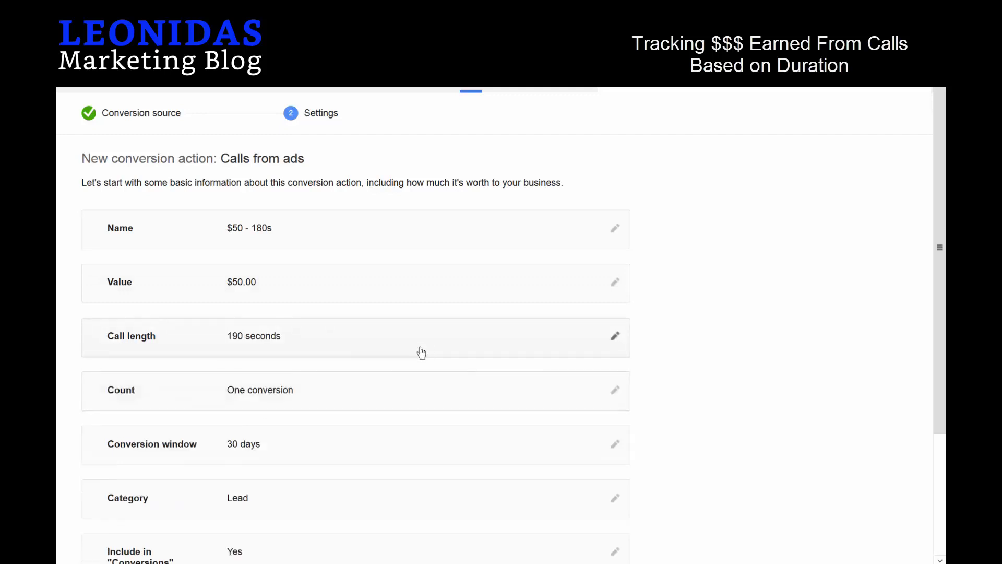
{"action": "scroll", "coordinate": [421, 353], "scroll_direction": "down", "scroll_amount": 2}
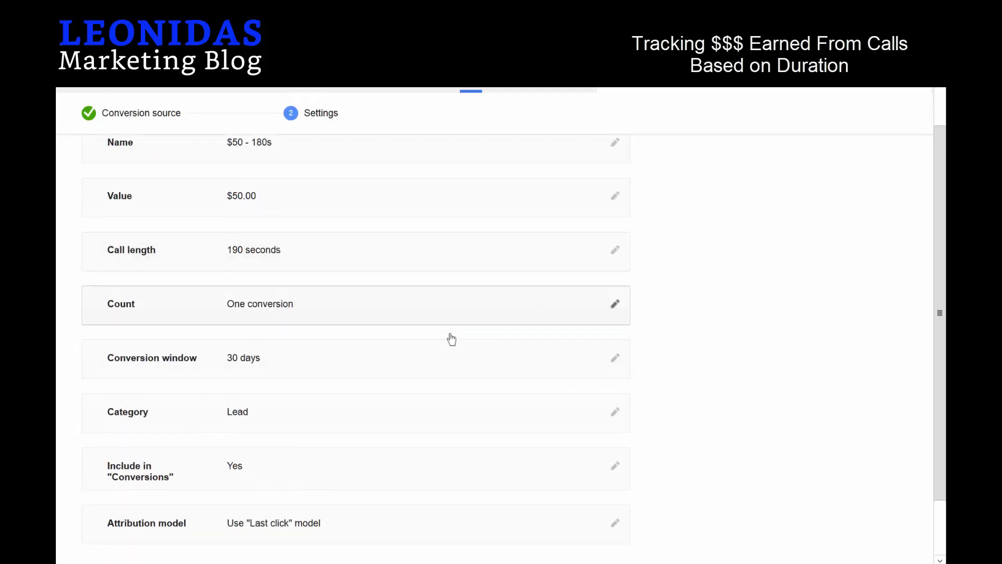
{"action": "scroll", "coordinate": [452, 340], "scroll_direction": "down", "scroll_amount": 2}
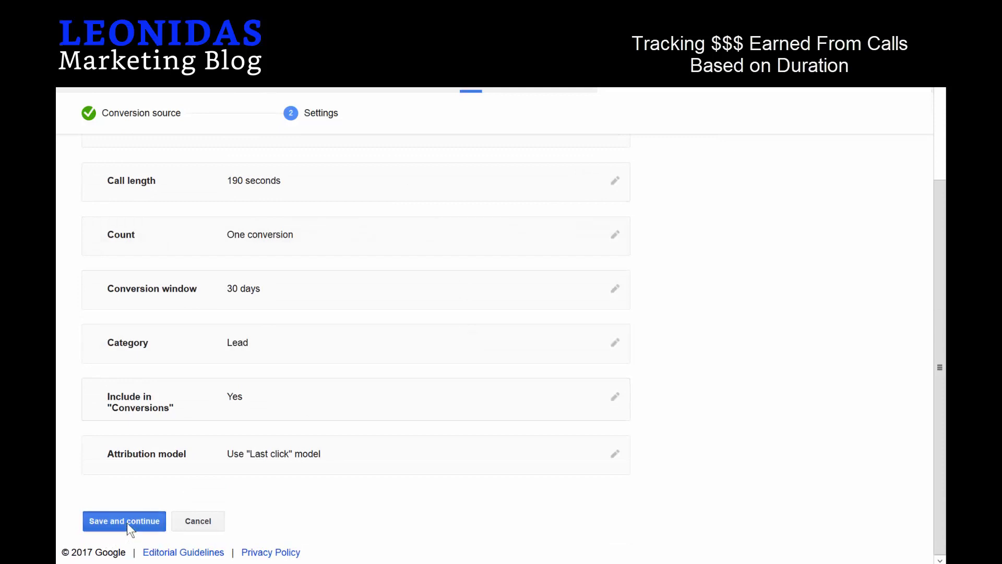
{"action": "left_click", "coordinate": [126, 522]}
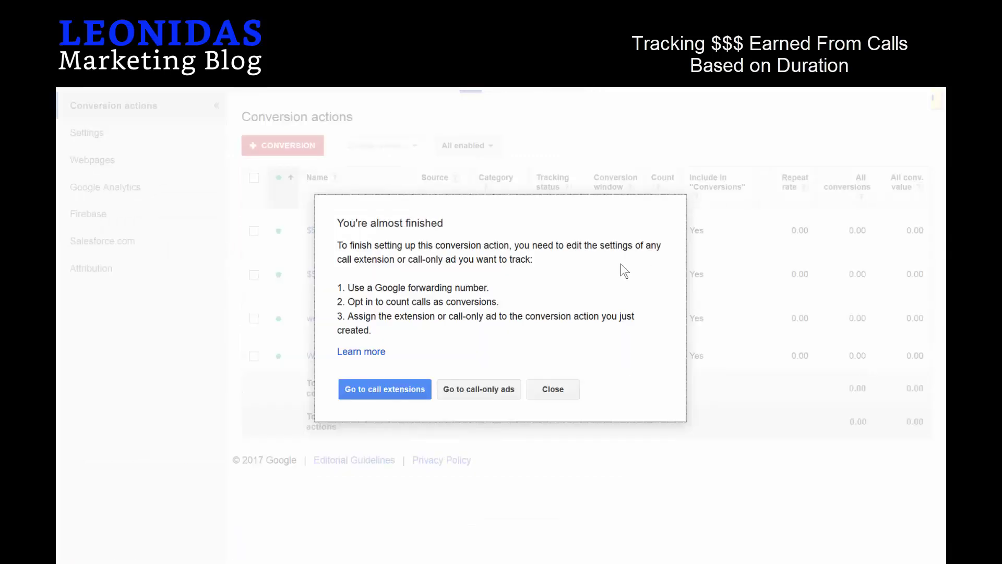
Dismiss the reminder and keep Calls from ads as the call ad's conversion action.
{"action": "left_click", "coordinate": [565, 391]}
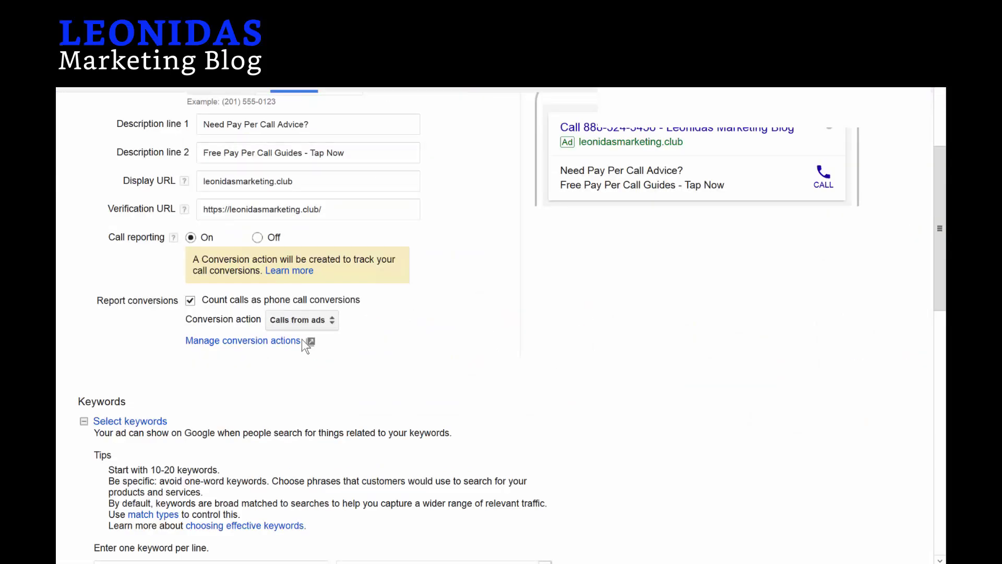
{"action": "left_click", "coordinate": [312, 320]}
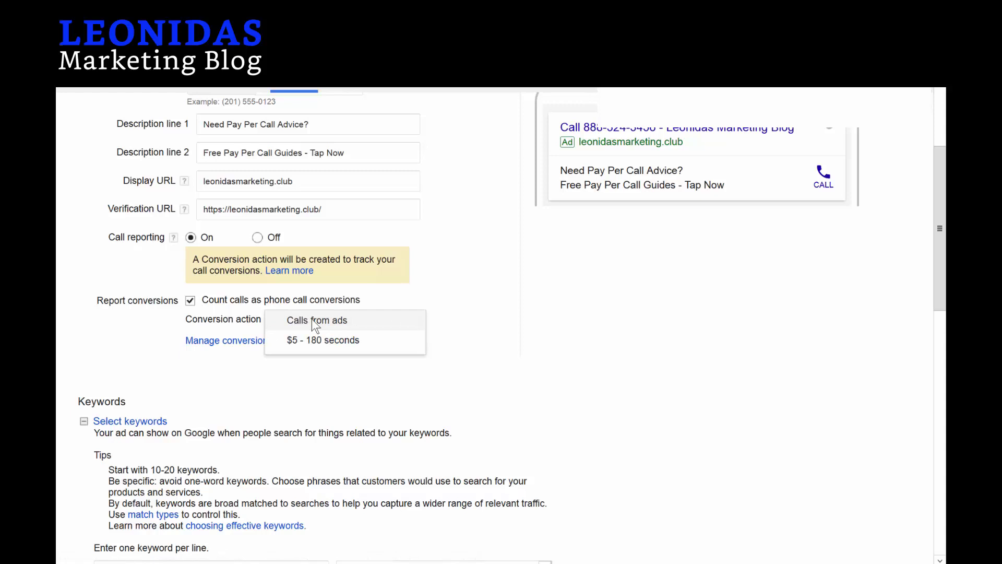
{"action": "left_click", "coordinate": [474, 349]}
{"action": "scroll", "coordinate": [473, 349], "scroll_direction": "down", "scroll_amount": 1}
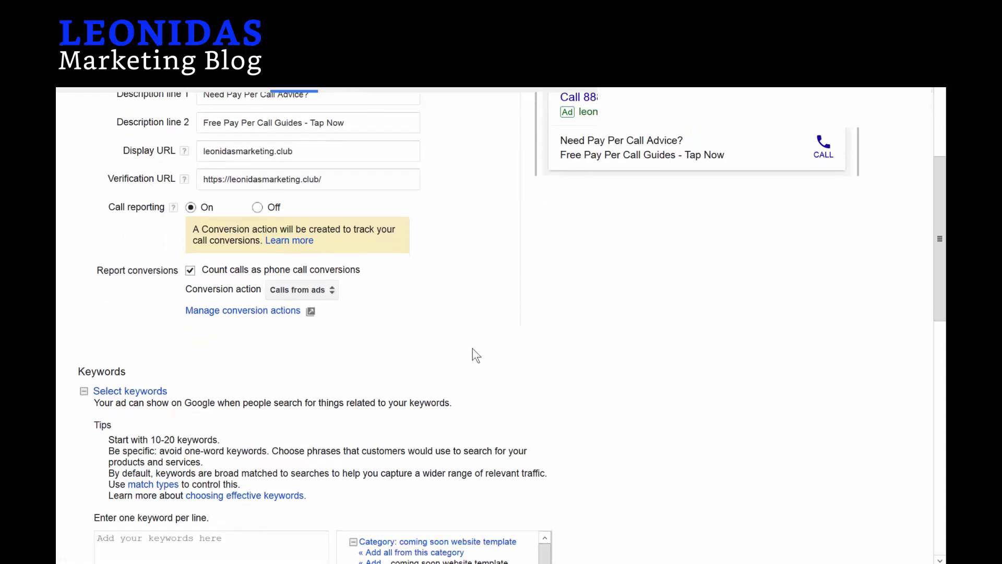
{"action": "scroll", "coordinate": [472, 349], "scroll_direction": "down", "scroll_amount": 4}
Replace the typed keywords with the modified broad keyword +pay +per +call +guide.
{"action": "left_click", "coordinate": [239, 388]}
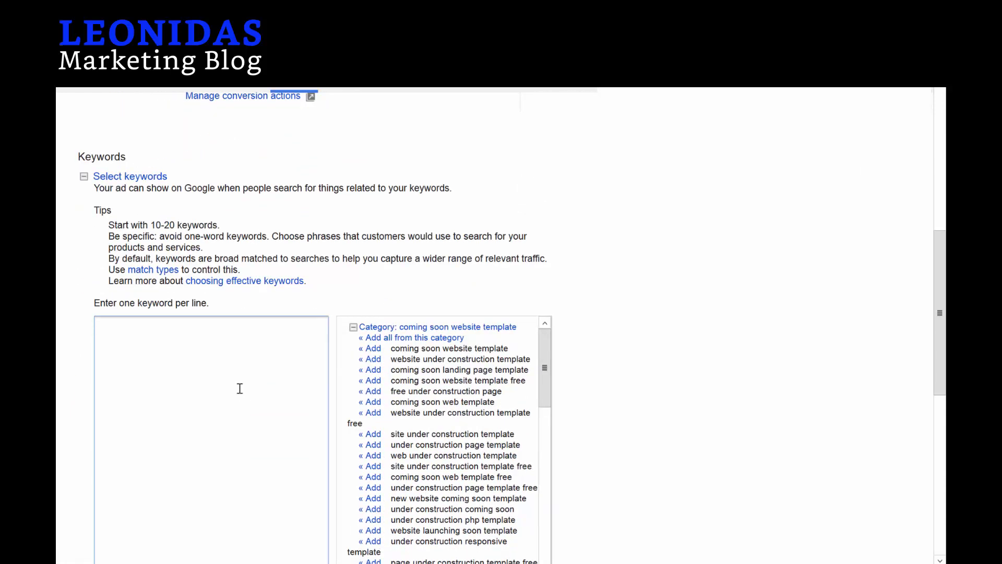
{"action": "type", "text": "pay per call marketing"}
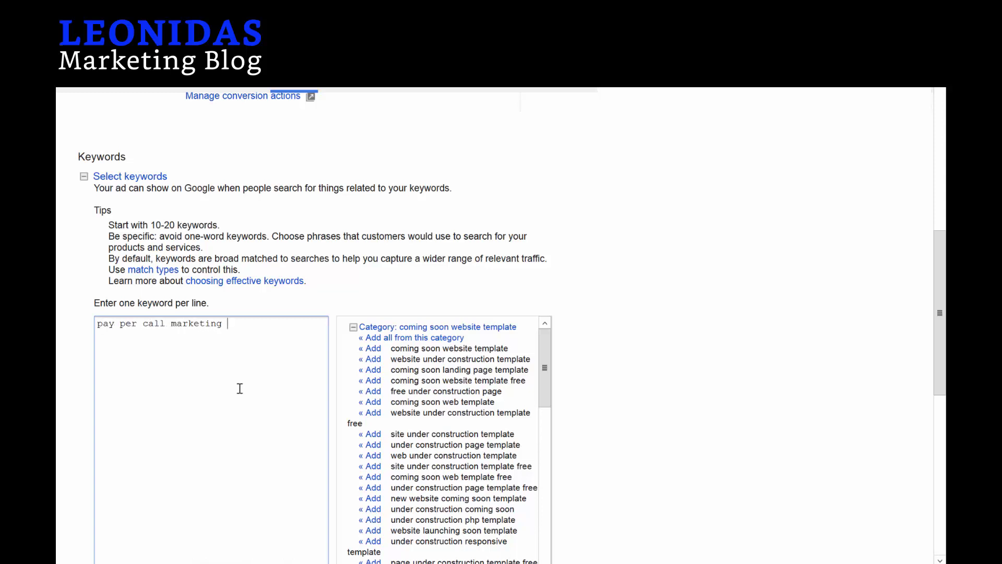
{"action": "type", "text": "tips and advice"}
{"action": "key", "text": "ctrl+a"}
{"action": "key", "text": "ctrl+x"}
{"action": "type", "text": "+"}
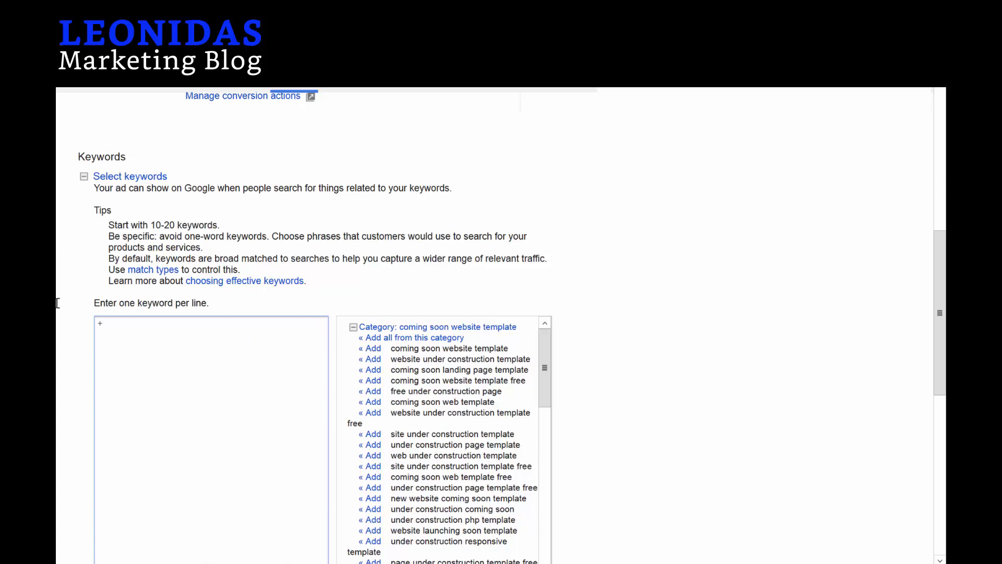
{"action": "type", "text": "pay +per +call +guide"}
{"action": "left_click", "coordinate": [747, 343]}
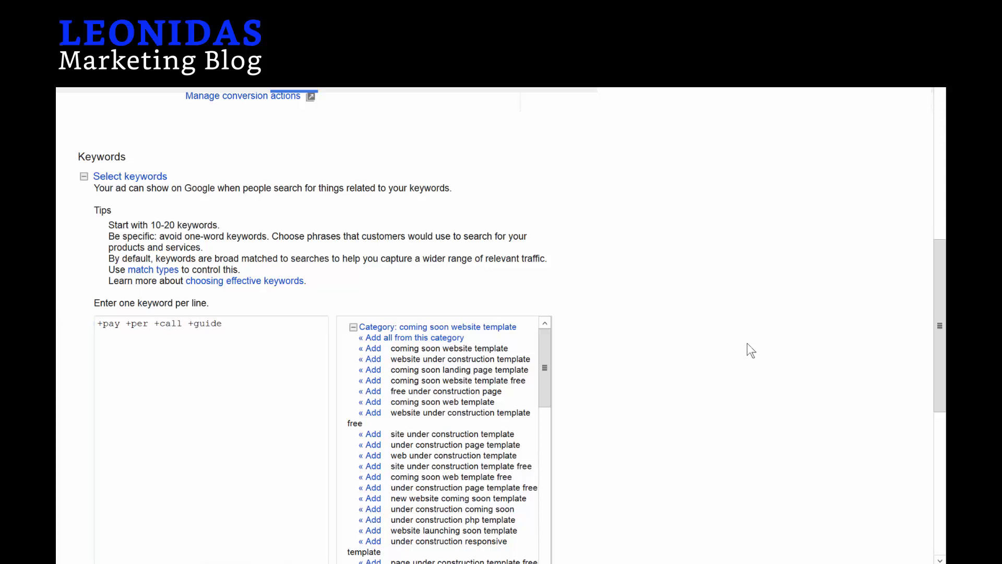
Add 'pay per call guide' as a second keyword line under +pay +per +call +guide.
{"action": "scroll", "coordinate": [610, 338], "scroll_direction": "down", "scroll_amount": 1}
{"action": "scroll", "coordinate": [610, 337], "scroll_direction": "down", "scroll_amount": 3}
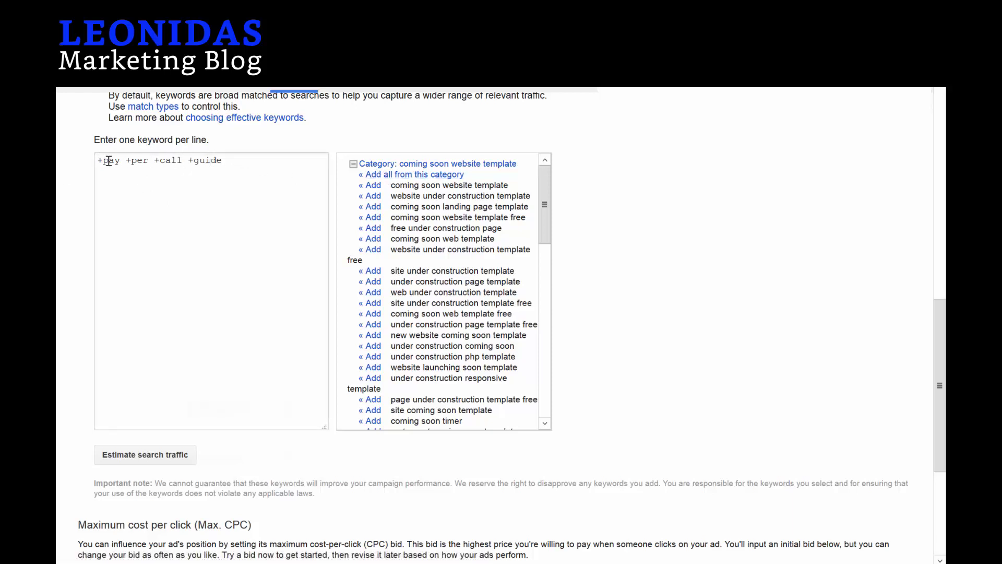
{"action": "left_click", "coordinate": [239, 160]}
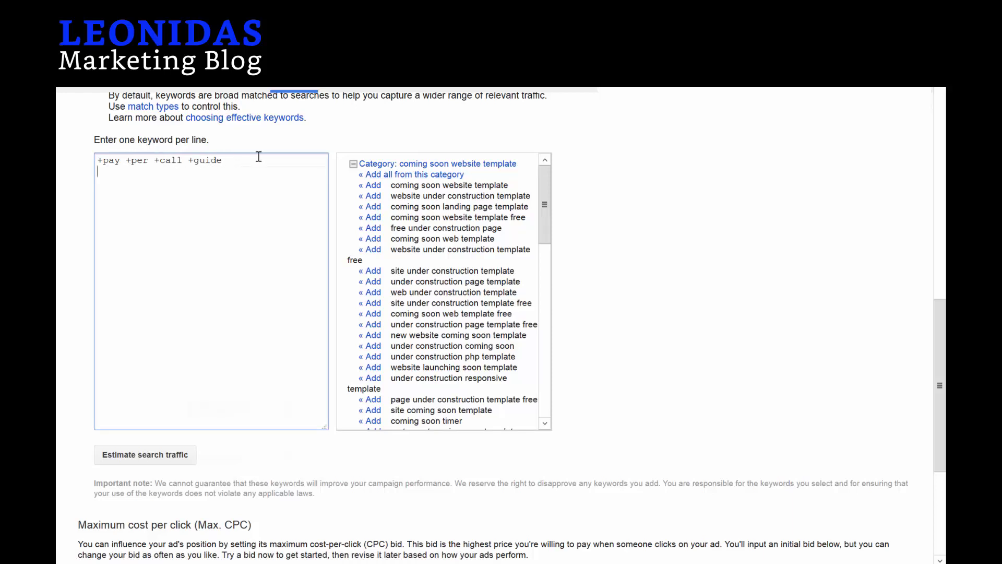
{"action": "type", "text": "pay per call guide"}
{"action": "scroll", "coordinate": [685, 220], "scroll_direction": "down", "scroll_amount": 3}
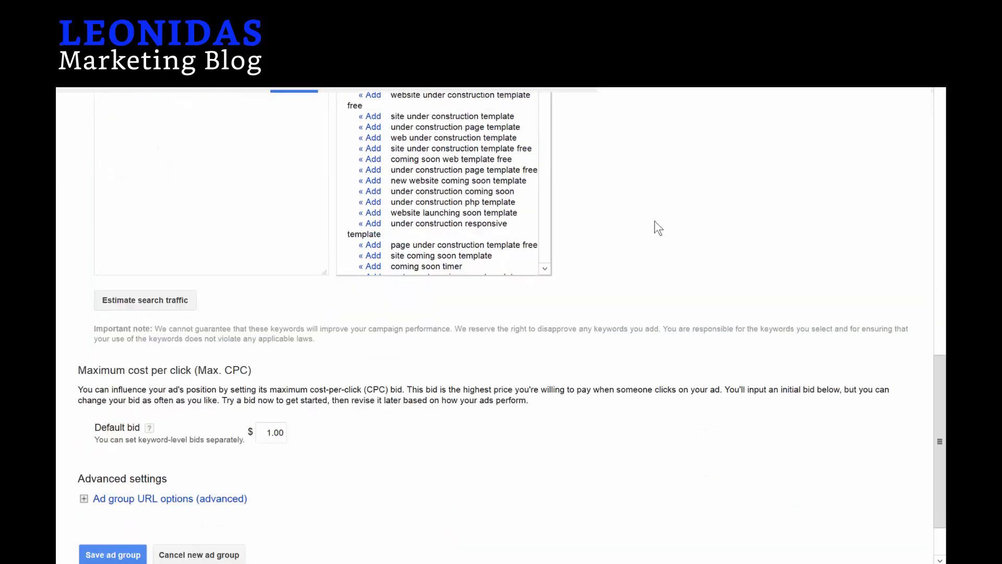
{"action": "scroll", "coordinate": [253, 167], "scroll_direction": "up", "scroll_amount": 3}
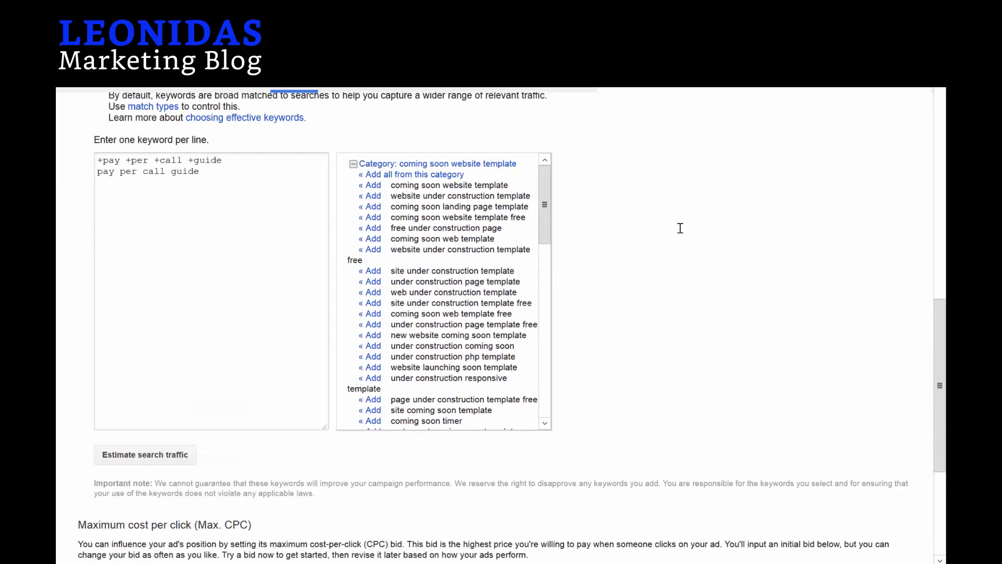
{"action": "scroll", "coordinate": [680, 228], "scroll_direction": "down", "scroll_amount": 4}
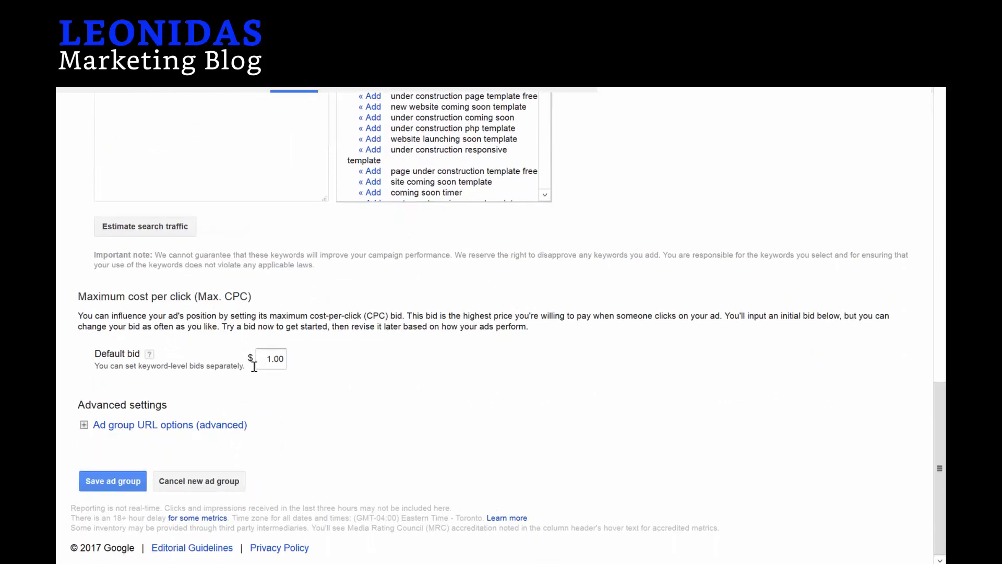
Save the ad group and open the call ad for editing from the Ads tab.
{"action": "left_click", "coordinate": [111, 480]}
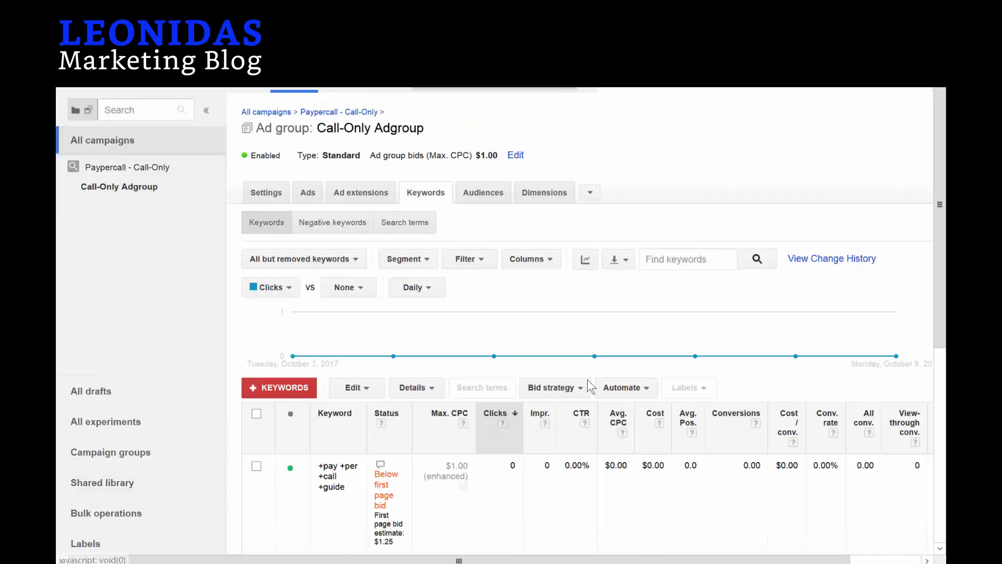
{"action": "left_click", "coordinate": [308, 193]}
{"action": "scroll", "coordinate": [372, 364], "scroll_direction": "down", "scroll_amount": 2}
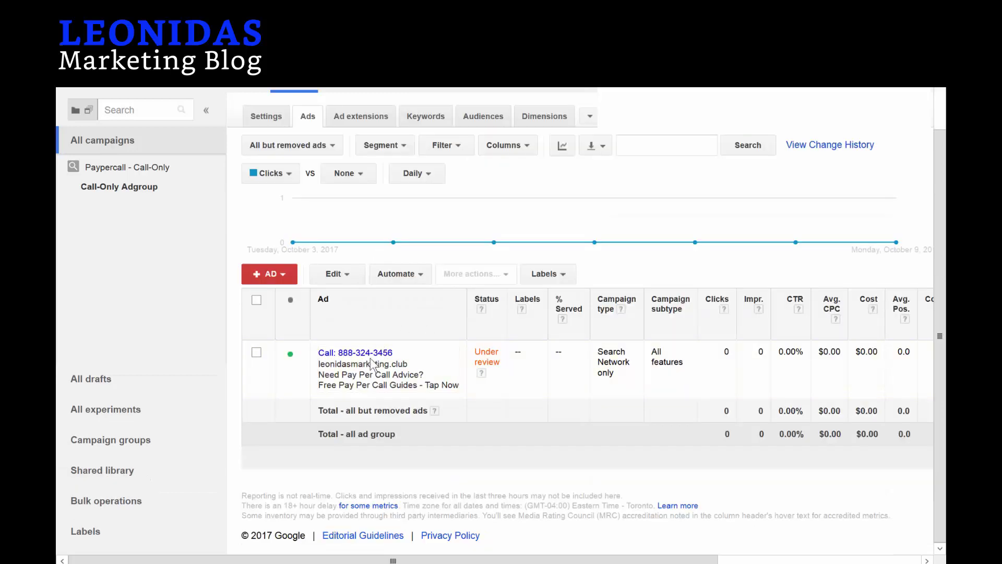
{"action": "mouse_move", "coordinate": [389, 356]}
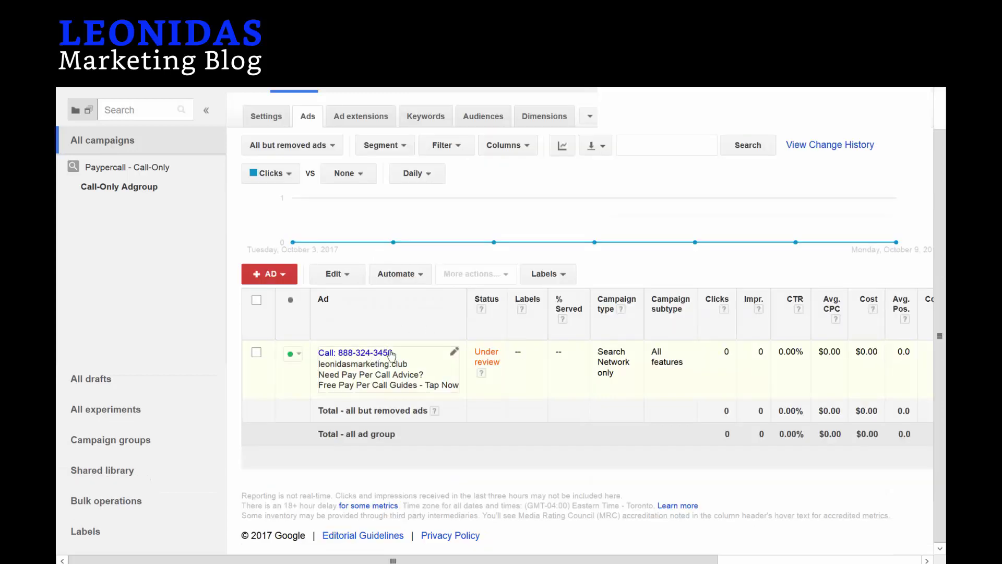
{"action": "left_click", "coordinate": [456, 355]}
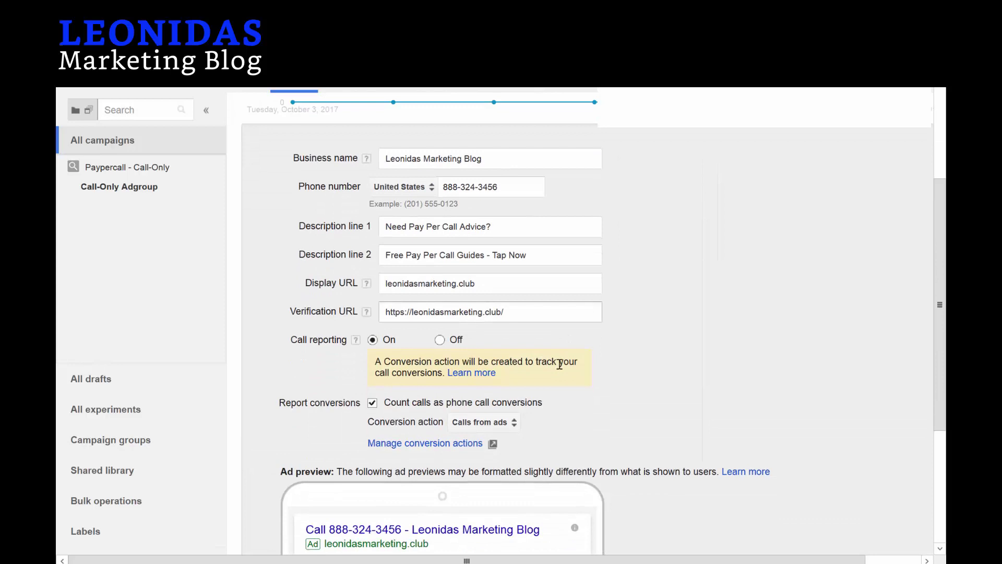
Set the call ad's conversion action to $50 - 180s and save the ad.
{"action": "scroll", "coordinate": [515, 355], "scroll_direction": "down", "scroll_amount": 2}
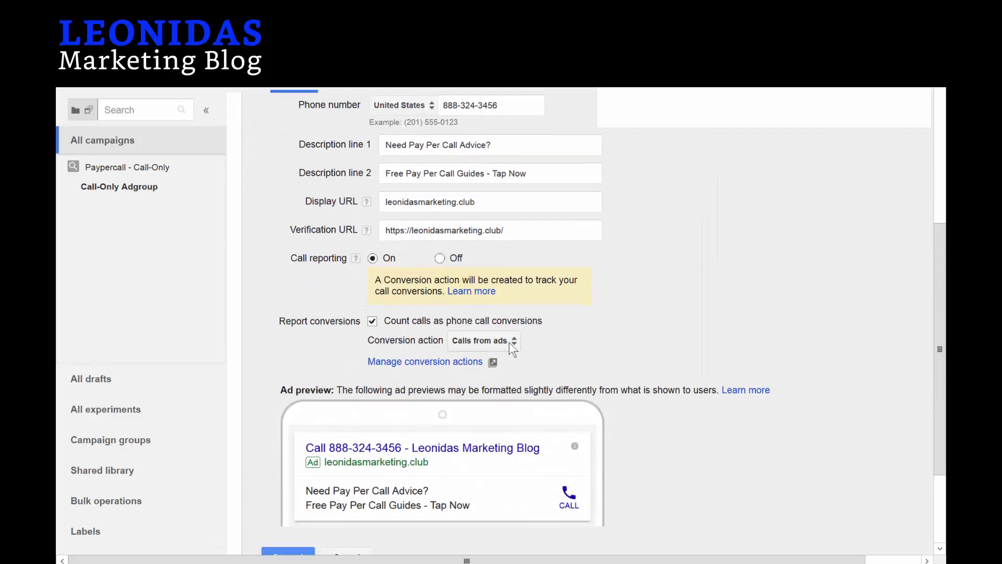
{"action": "left_click", "coordinate": [509, 342]}
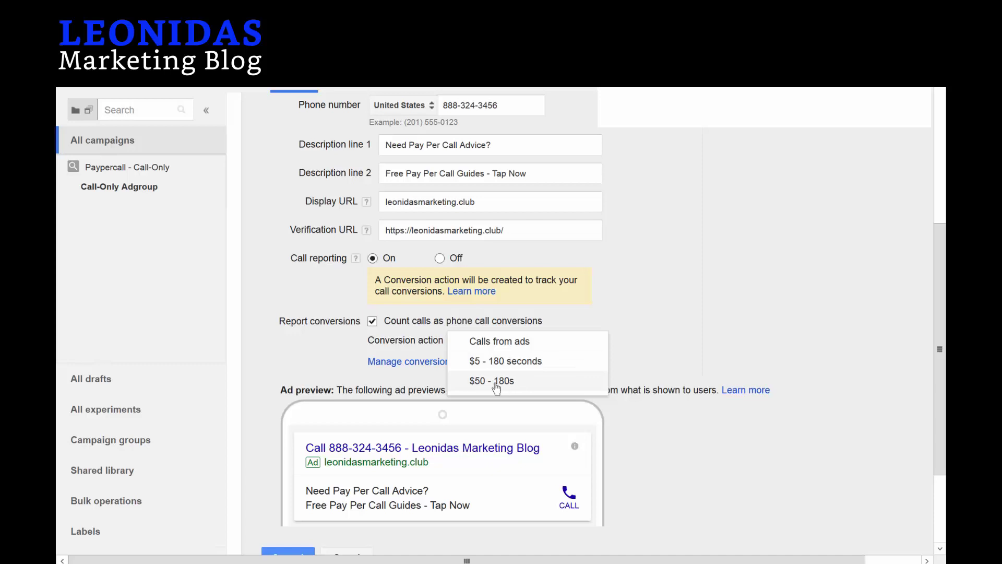
{"action": "left_click", "coordinate": [521, 386]}
{"action": "scroll", "coordinate": [574, 407], "scroll_direction": "down", "scroll_amount": 3}
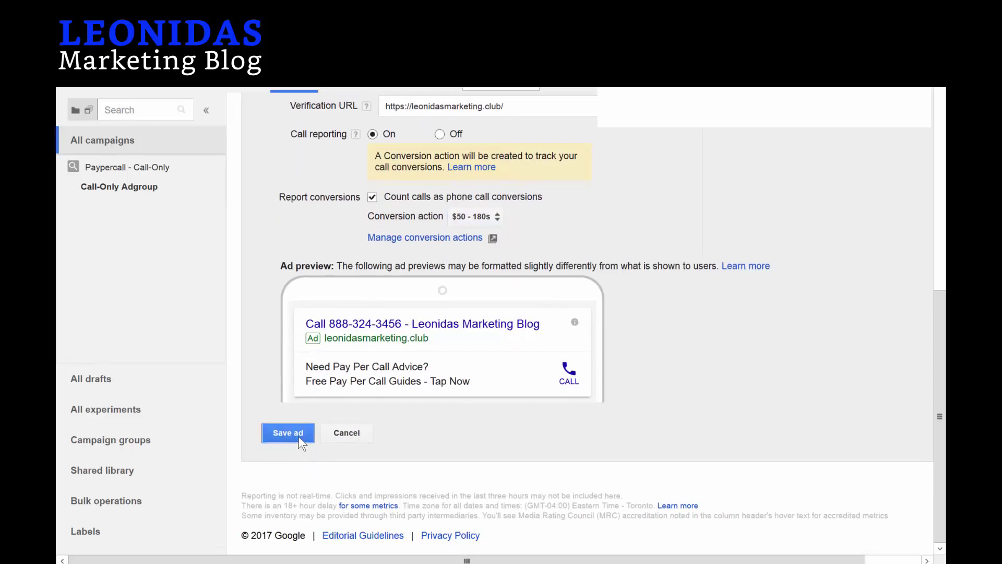
{"action": "left_click", "coordinate": [288, 432]}
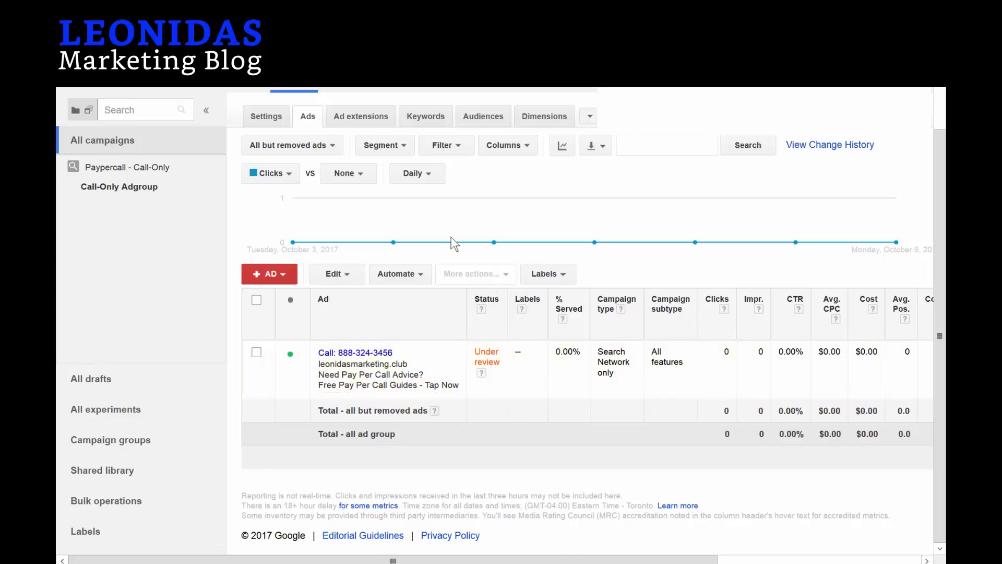
{"action": "scroll", "coordinate": [470, 360], "scroll_direction": "up", "scroll_amount": 2}
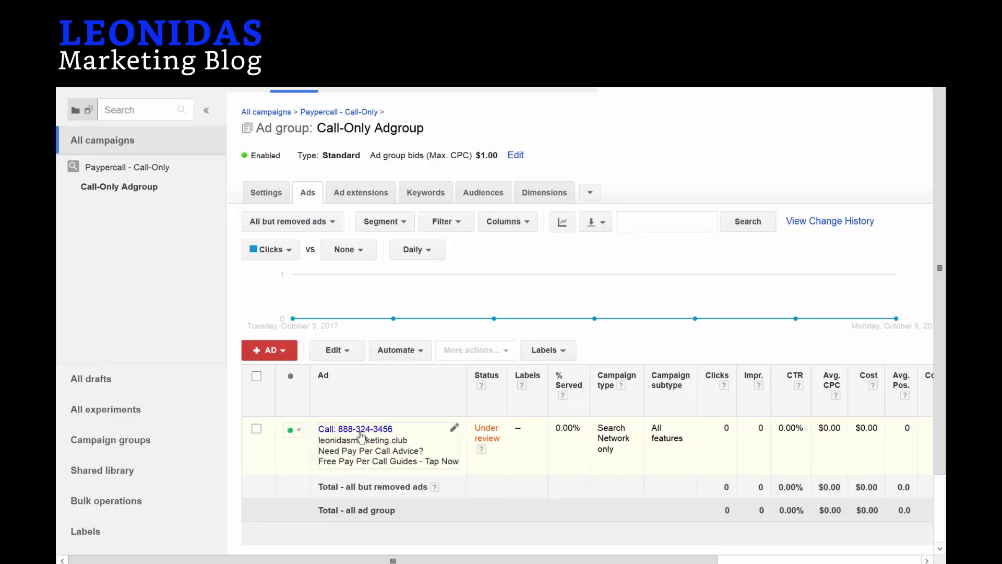
{"action": "left_click", "coordinate": [455, 430]}
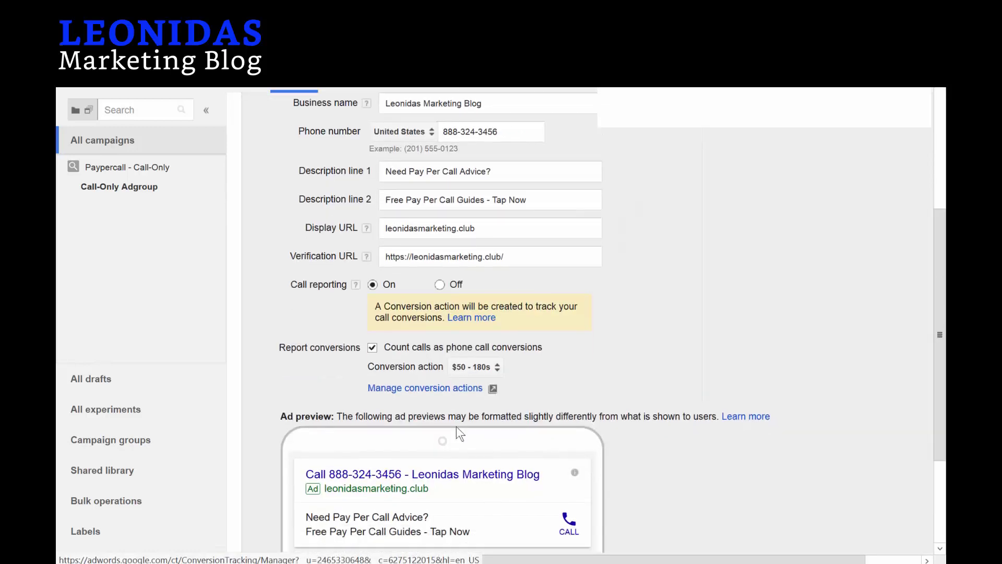
{"action": "scroll", "coordinate": [413, 353], "scroll_direction": "down", "scroll_amount": 3}
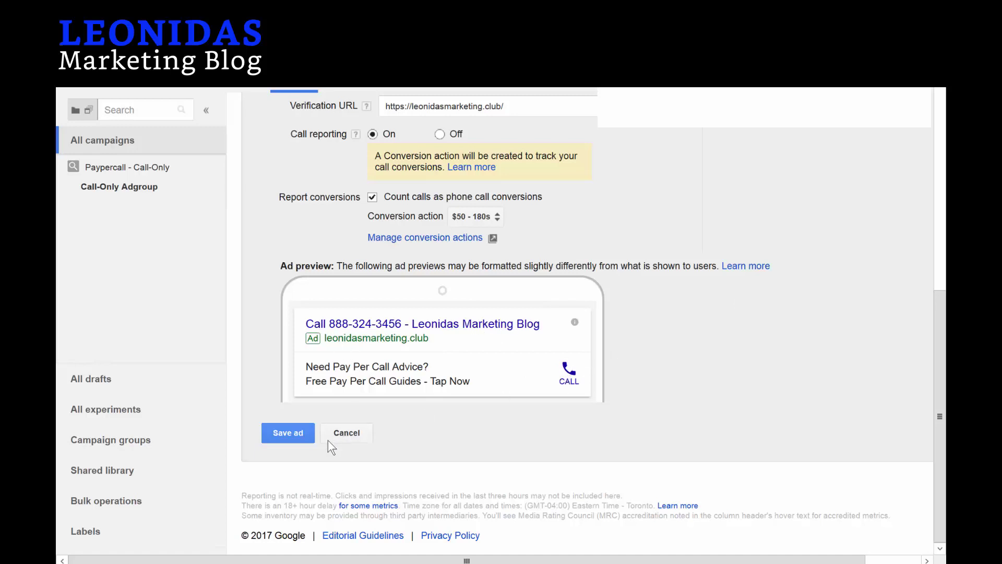
{"action": "left_click", "coordinate": [353, 433]}
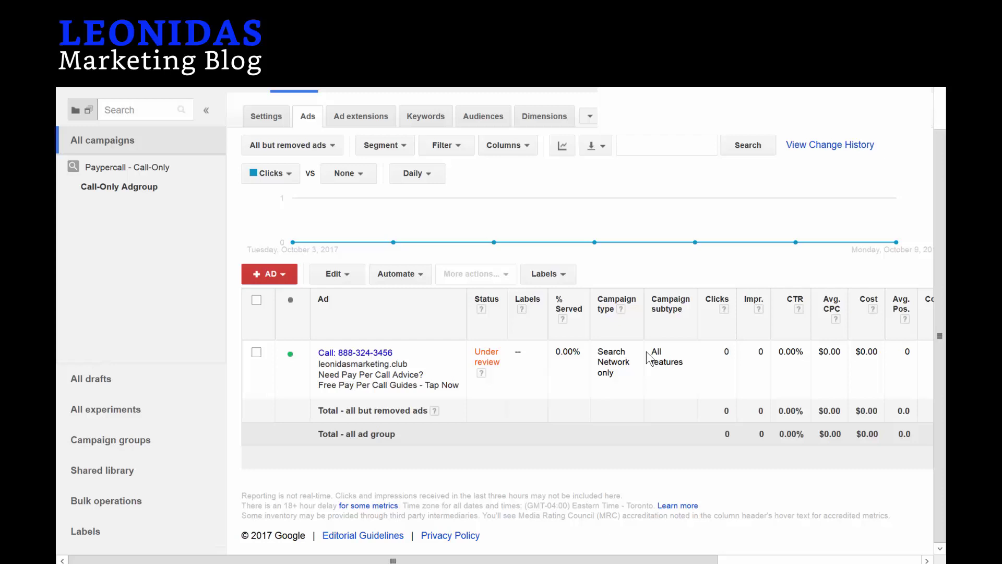
{"action": "scroll", "coordinate": [364, 308], "scroll_direction": "up", "scroll_amount": 2}
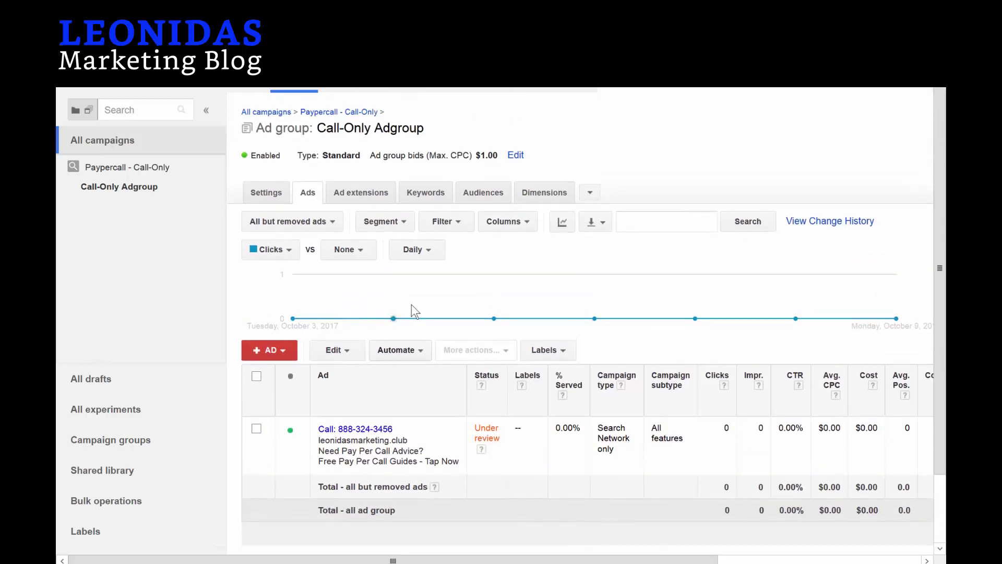
{"action": "mouse_move", "coordinate": [336, 315]}
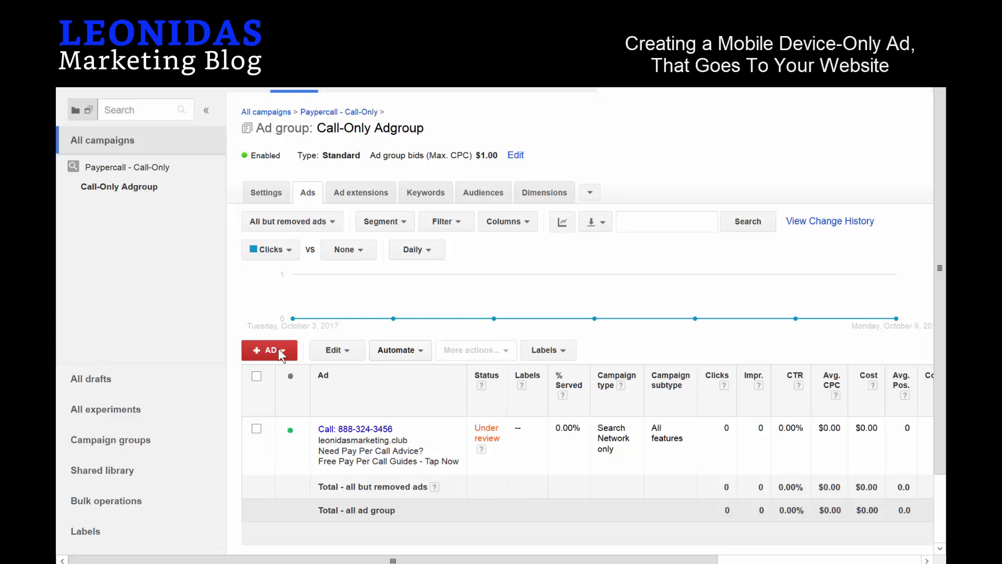
{"action": "left_click", "coordinate": [280, 354]}
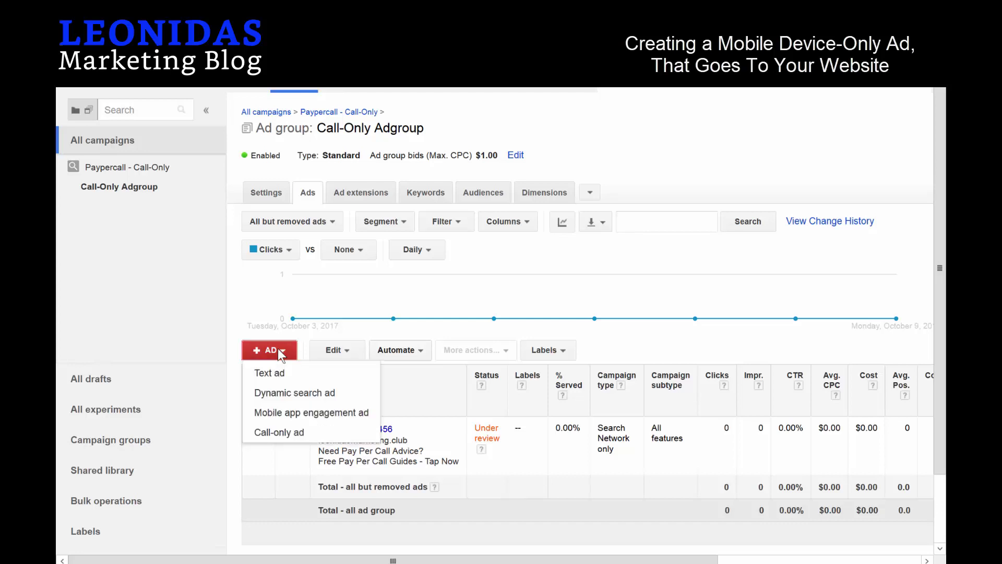
{"action": "left_click", "coordinate": [267, 374]}
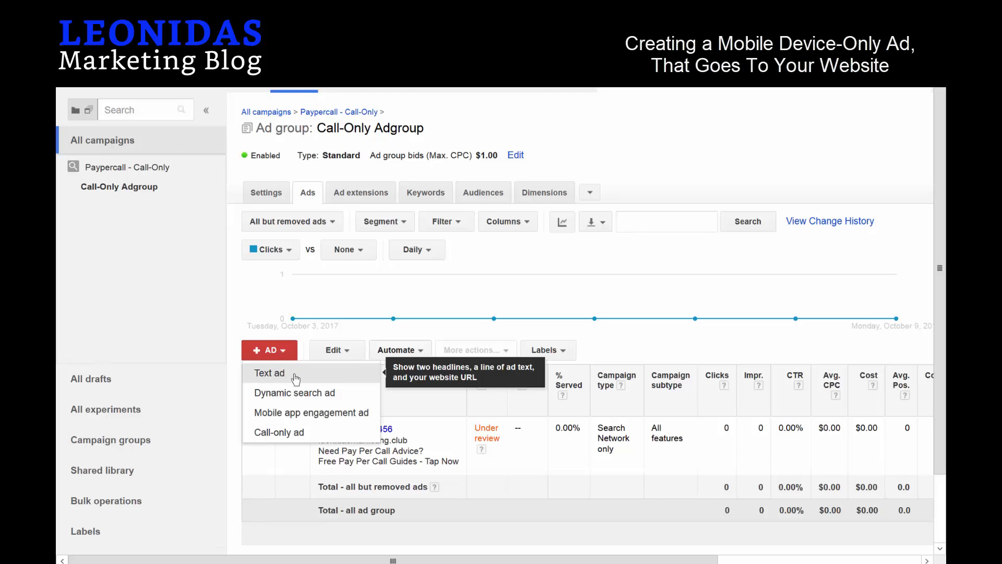
{"action": "scroll", "coordinate": [391, 360], "scroll_direction": "down", "scroll_amount": 5}
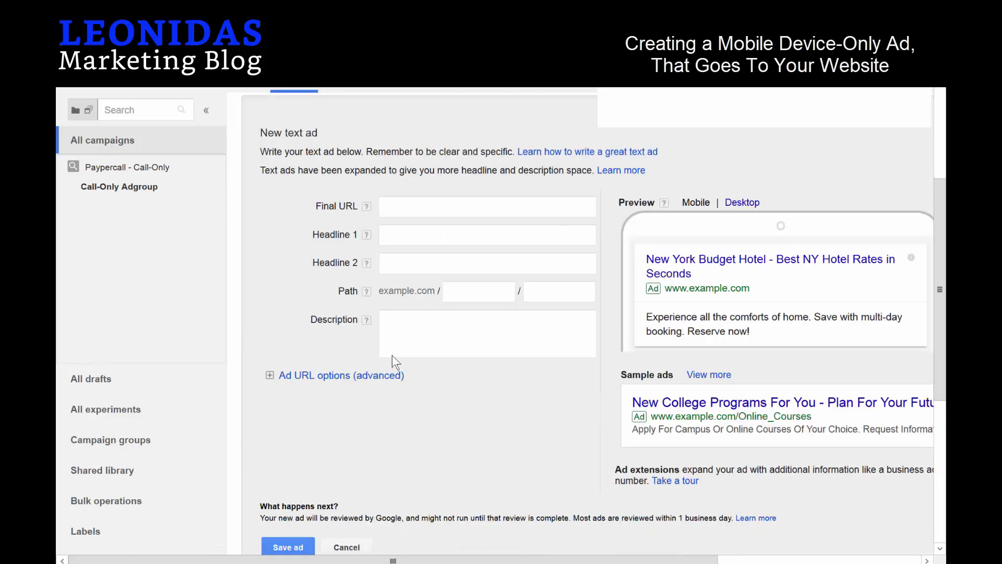
{"action": "left_click", "coordinate": [422, 209]}
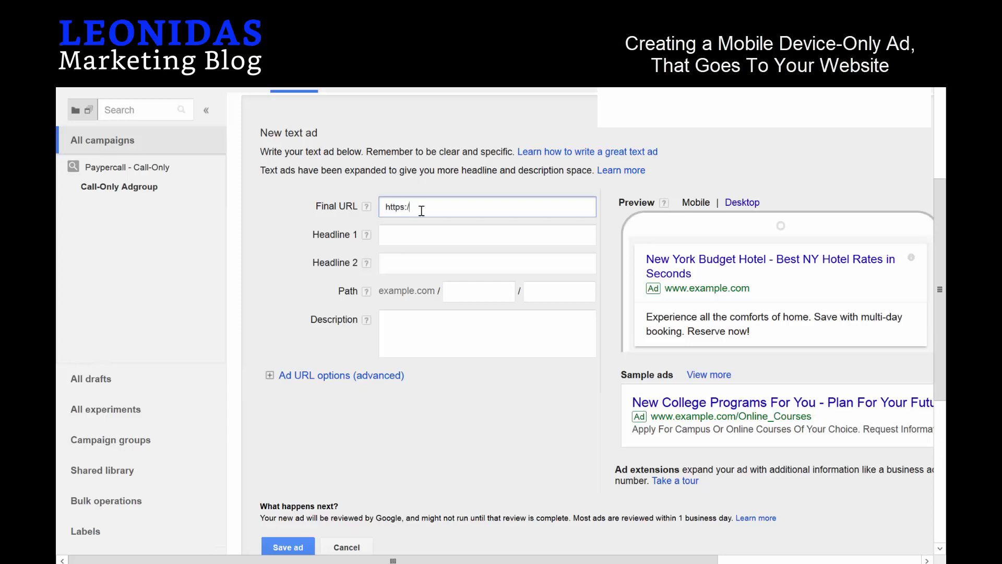
{"action": "type", "text": "https://leonidasmarketing.b"}
{"action": "key", "text": "BackSpace"}
{"action": "type", "text": "club"}
{"action": "key", "text": "Tab"}
Enter Headline 1 'Free Pay Per Call Guides?'.
{"action": "left_click", "coordinate": [422, 233]}
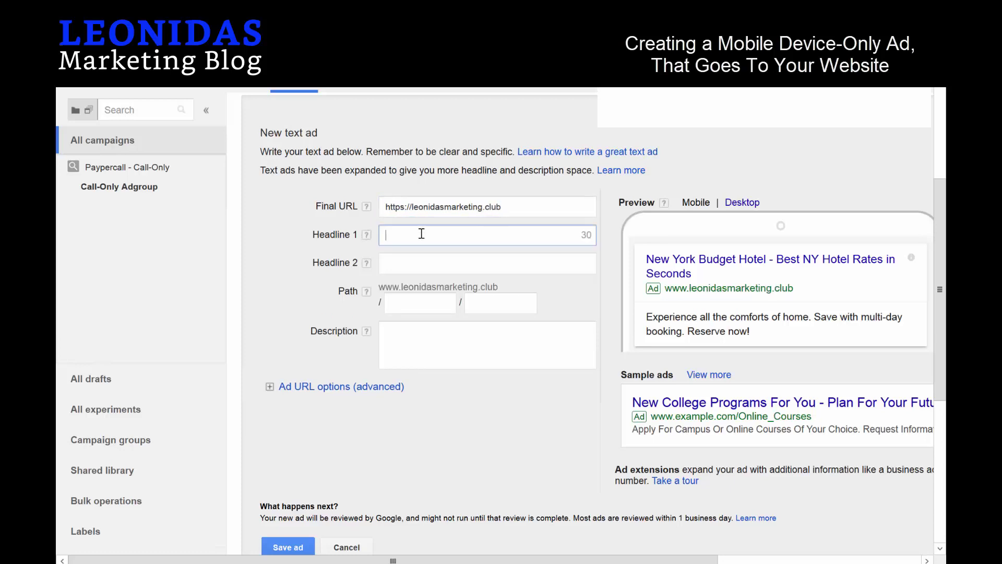
{"action": "type", "text": "Free "}
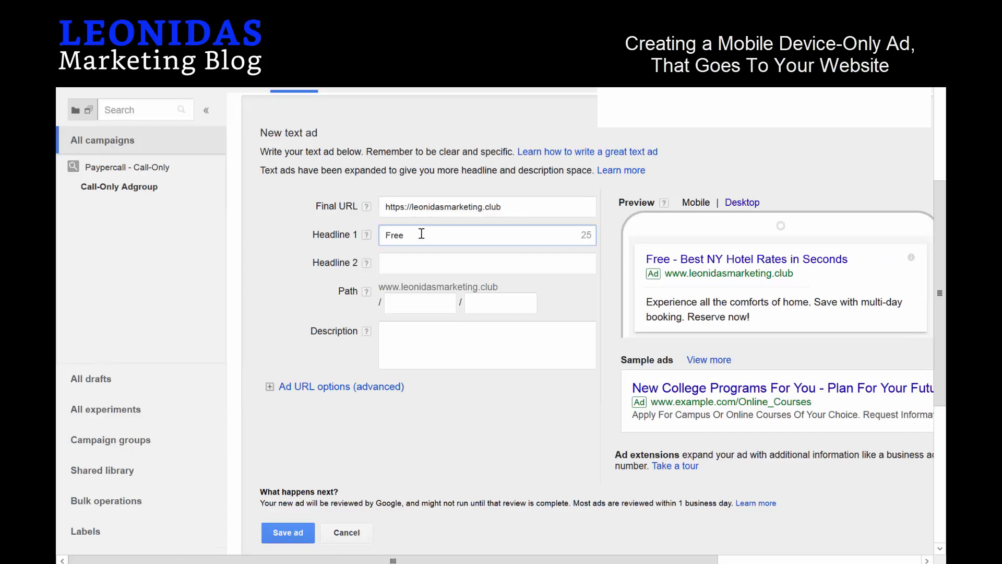
{"action": "type", "text": "Pay PEr"}
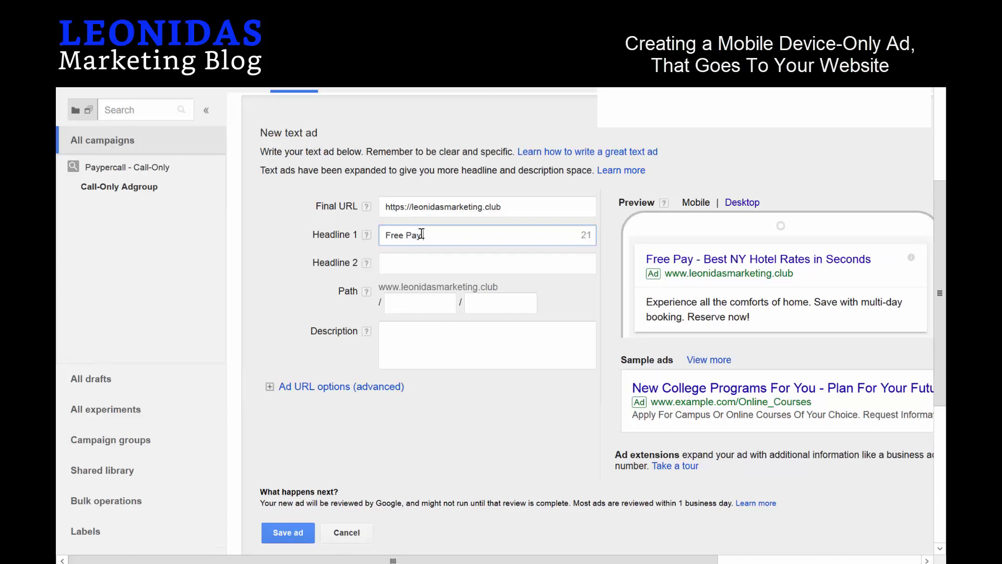
{"action": "key", "text": "BackSpace"}
{"action": "key", "text": "BackSpace"}
{"action": "key", "text": "BackSpace"}
{"action": "key", "text": "BackSpace"}
{"action": "type", "text": "er"}
{"action": "key", "text": "BackSpace"}
{"action": "key", "text": "BackSpace"}
{"action": "key", "text": "BackSpace"}
{"action": "type", "text": "Per Call G"}
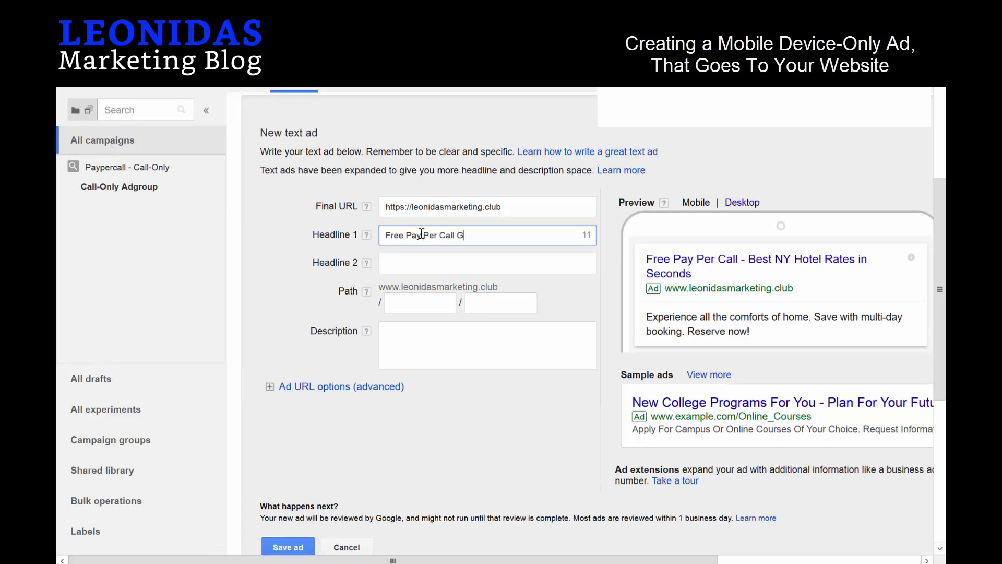
{"action": "type", "text": "uides?"}
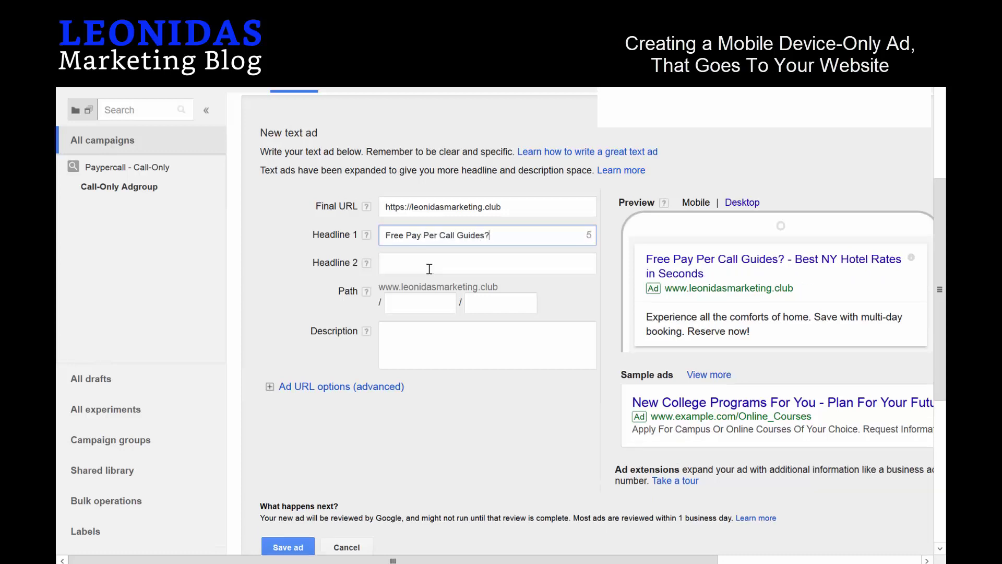
Set Headline 2 to 'Learn Pay Per Call Marketing'.
{"action": "left_click", "coordinate": [430, 269]}
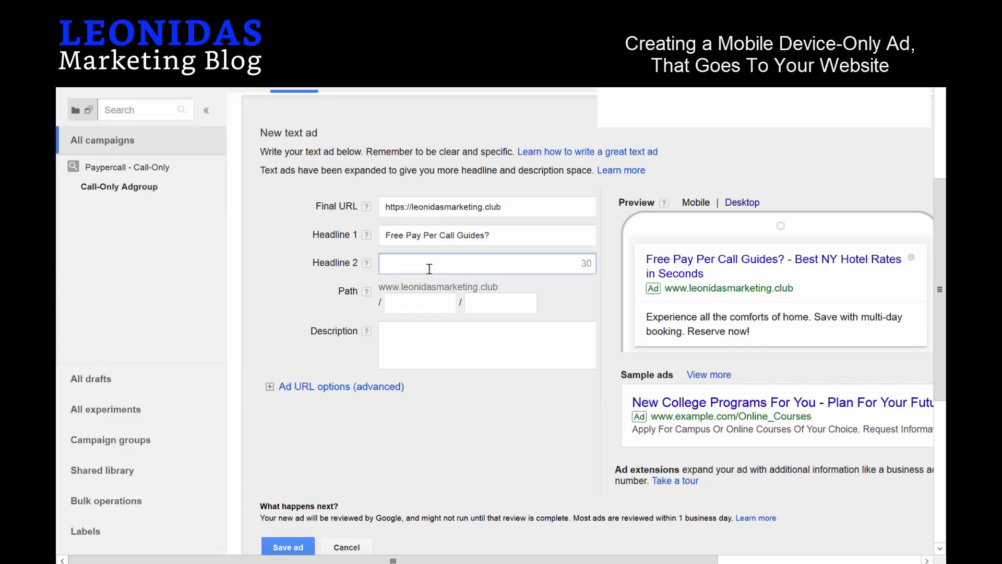
{"action": "type", "text": "Get Help"}
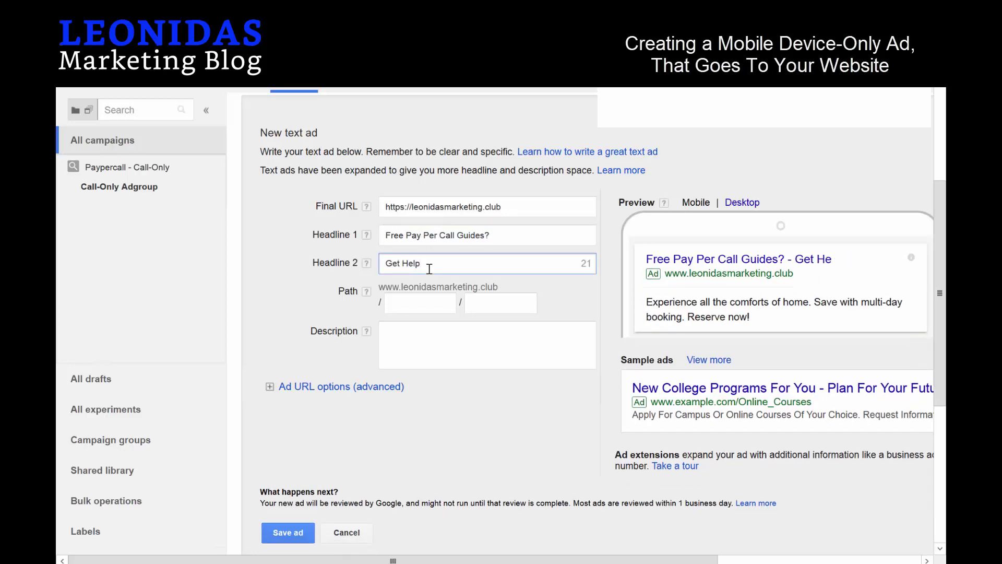
{"action": "key", "text": "BackSpace"}
{"action": "key", "text": "BackSpace"}
{"action": "key", "text": "BackSpace"}
{"action": "key", "text": "BackSpace"}
{"action": "key", "text": "BackSpace"}
{"action": "key", "text": "BackSpace"}
{"action": "key", "text": "BackSpace"}
{"action": "key", "text": "BackSpace"}
{"action": "type", "text": "Learn Pay Per "}
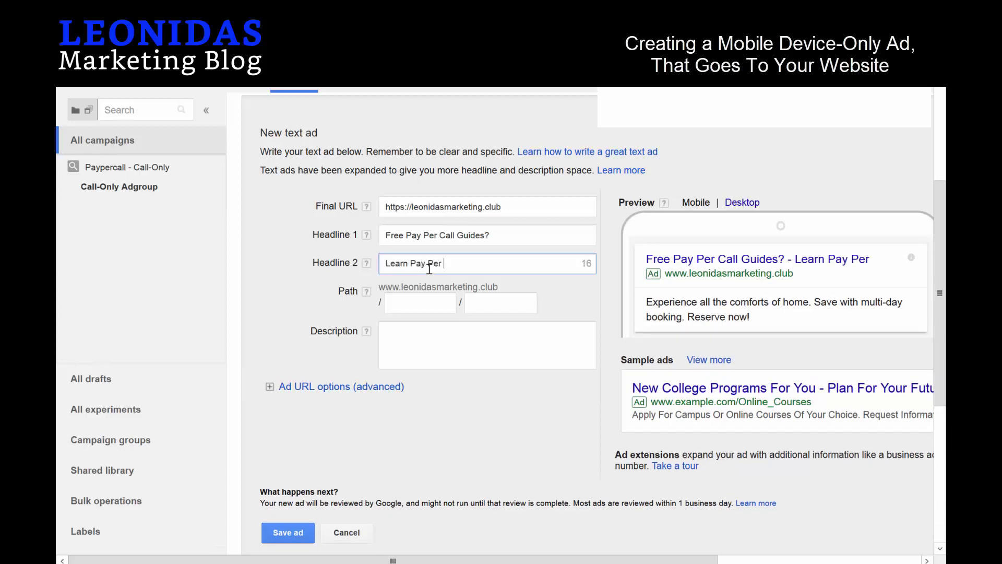
{"action": "type", "text": "Call Marketuing"}
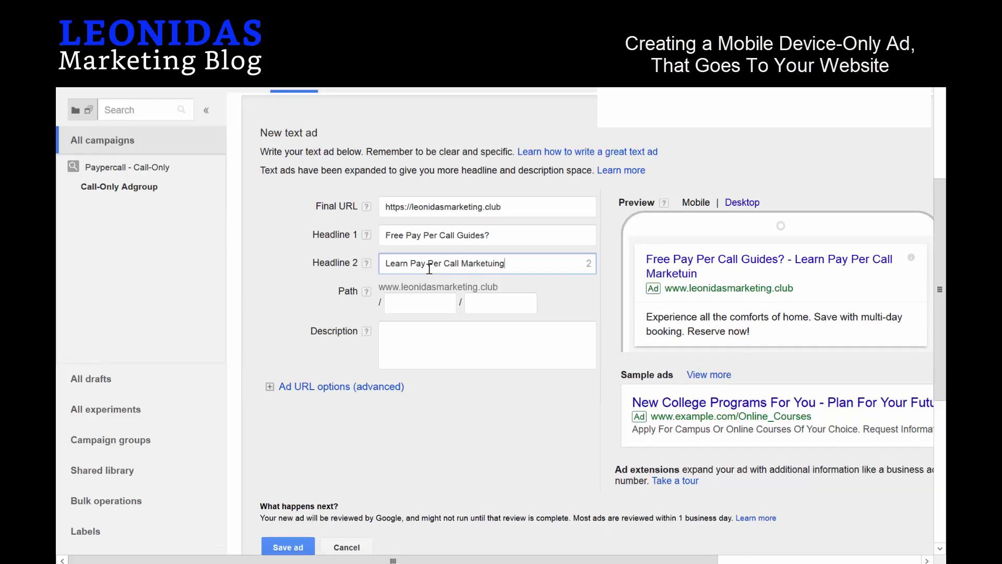
{"action": "key", "text": "BackSpace"}
{"action": "key", "text": "BackSpace"}
{"action": "key", "text": "BackSpace"}
{"action": "key", "text": "BackSpace"}
{"action": "type", "text": "ing"}
Write a description on how to run Pay Per Call Marketing for your agency.
{"action": "left_click", "coordinate": [418, 334]}
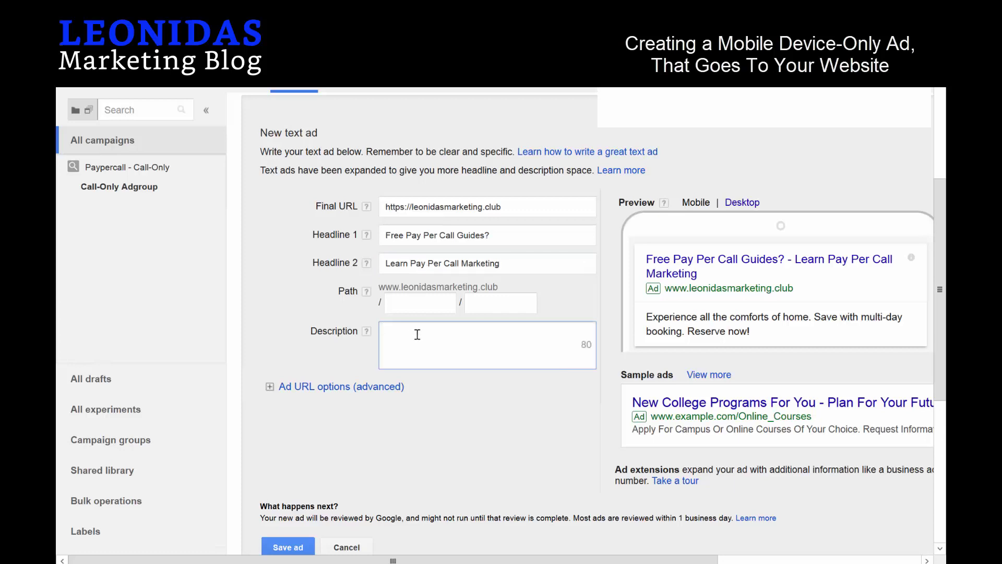
{"action": "type", "text": "Learn from "}
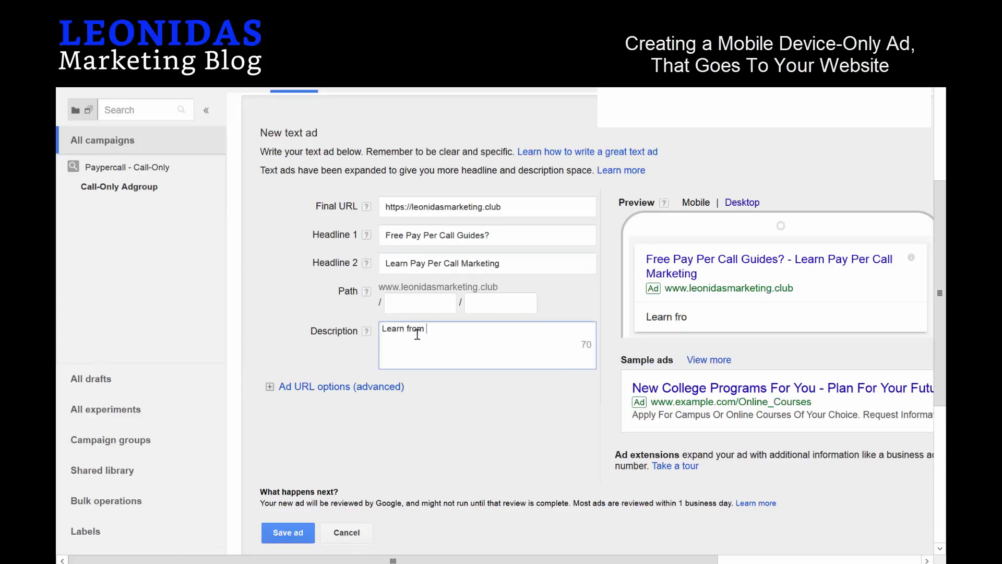
{"action": "type", "text": "Leonidas"}
{"action": "type", "text": "on How "}
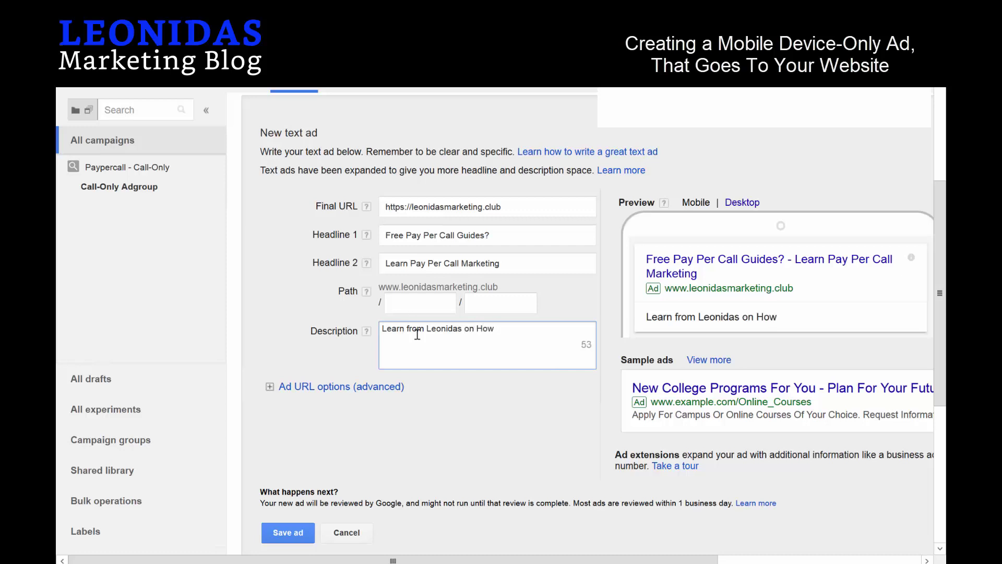
{"action": "type", "text": "To Run Pay P"}
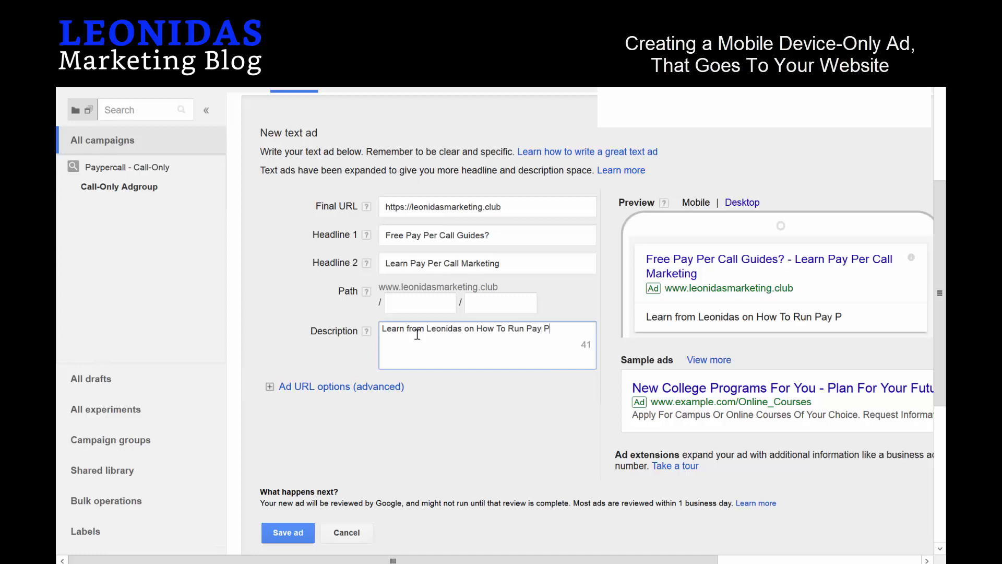
{"action": "type", "text": "er Call <Mark"}
{"action": "key", "text": "BackSpace"}
{"action": "key", "text": "BackSpace"}
{"action": "key", "text": "BackSpace"}
{"action": "key", "text": "BackSpace"}
{"action": "key", "text": "BackSpace"}
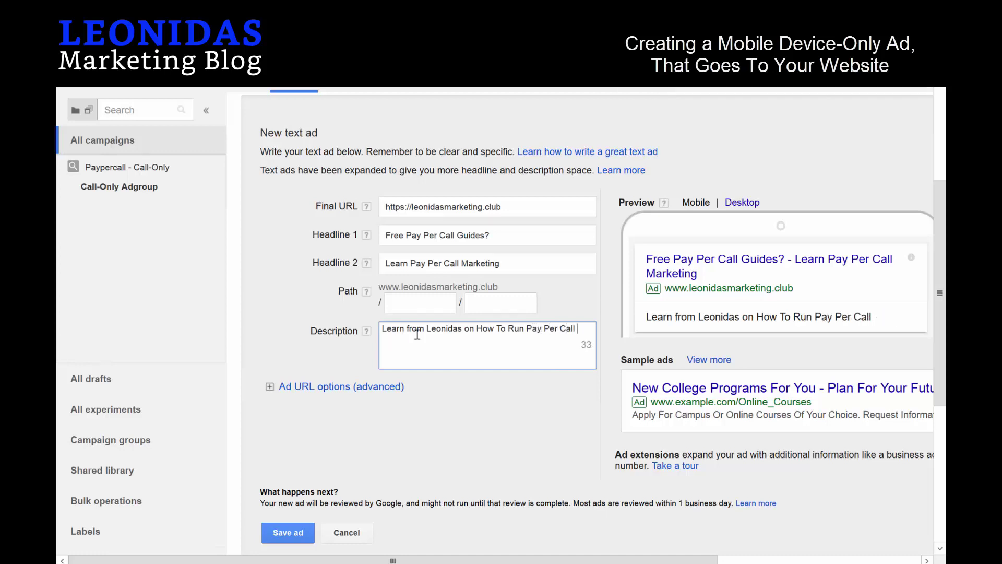
{"action": "type", "text": "Marketing"}
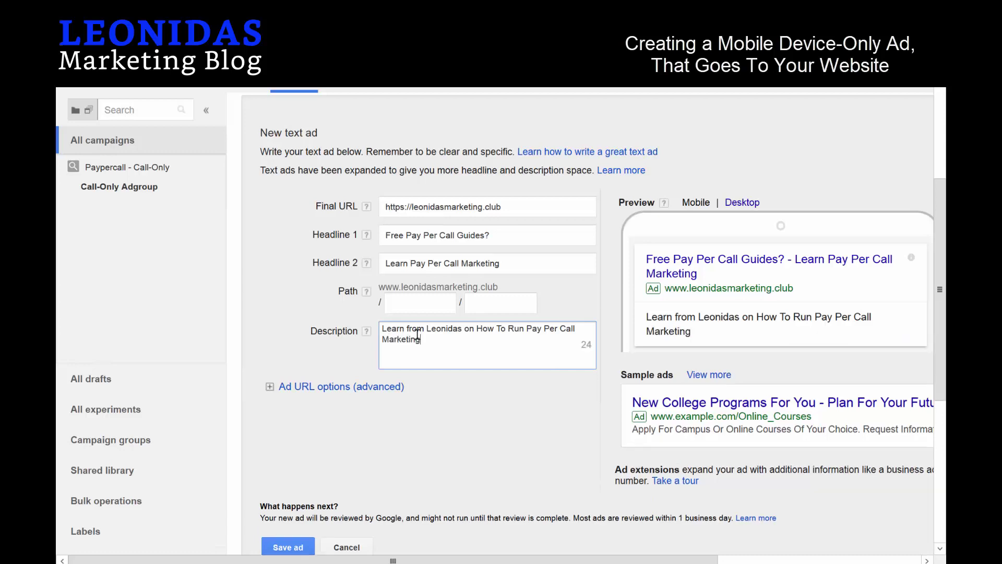
{"action": "type", "text": " For Your Agency"}
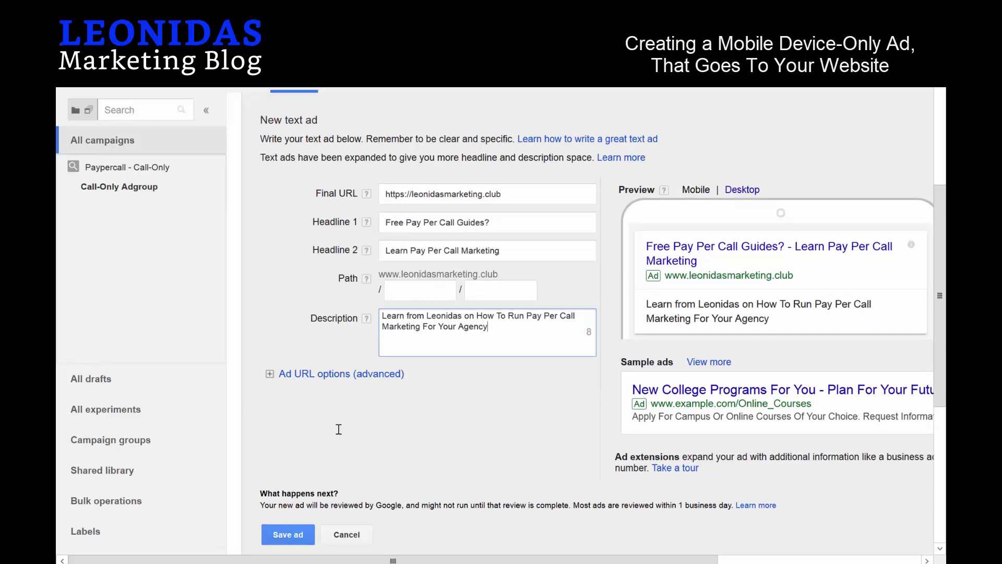
{"action": "scroll", "coordinate": [275, 427], "scroll_direction": "down", "scroll_amount": 2}
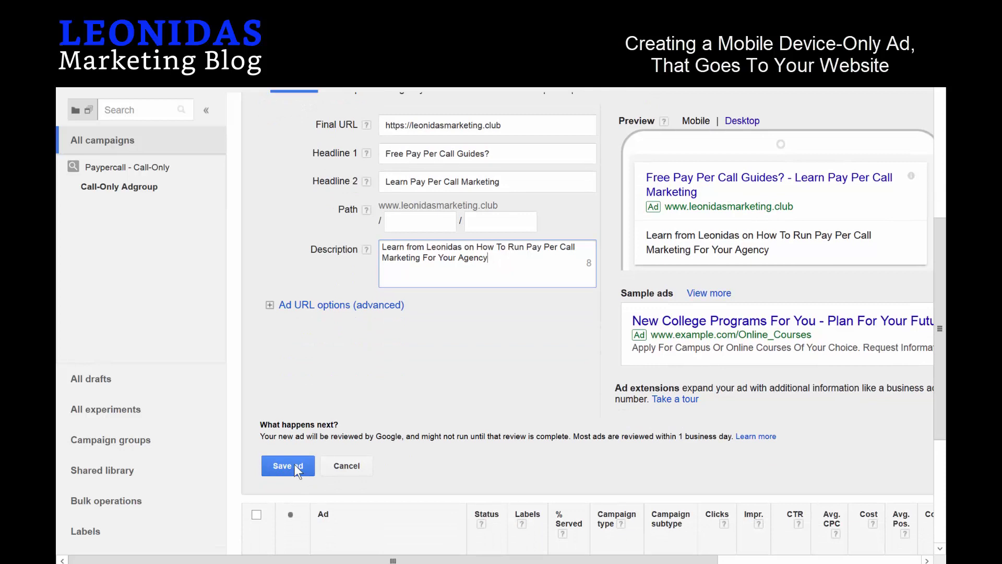
Enter display paths 'paypercall' and 'guides' and save the mobile text ad.
{"action": "left_click", "coordinate": [416, 219]}
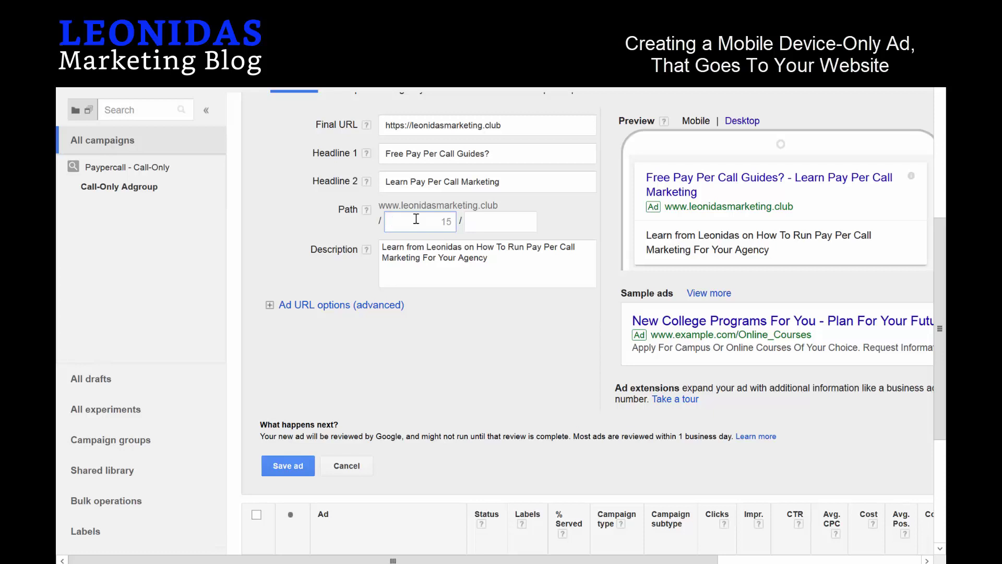
{"action": "type", "text": "paypercall"}
{"action": "key", "text": "Tab"}
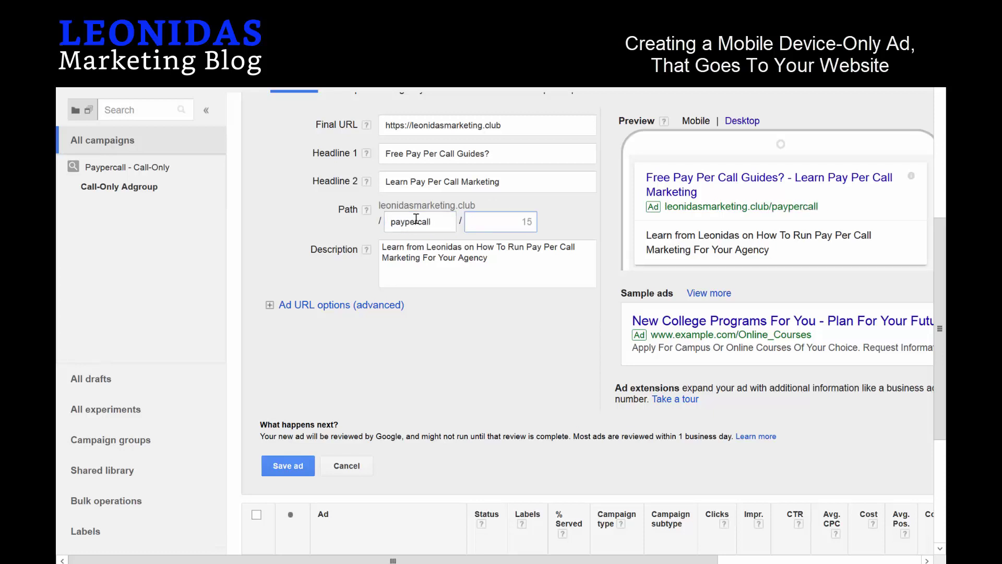
{"action": "type", "text": "guides"}
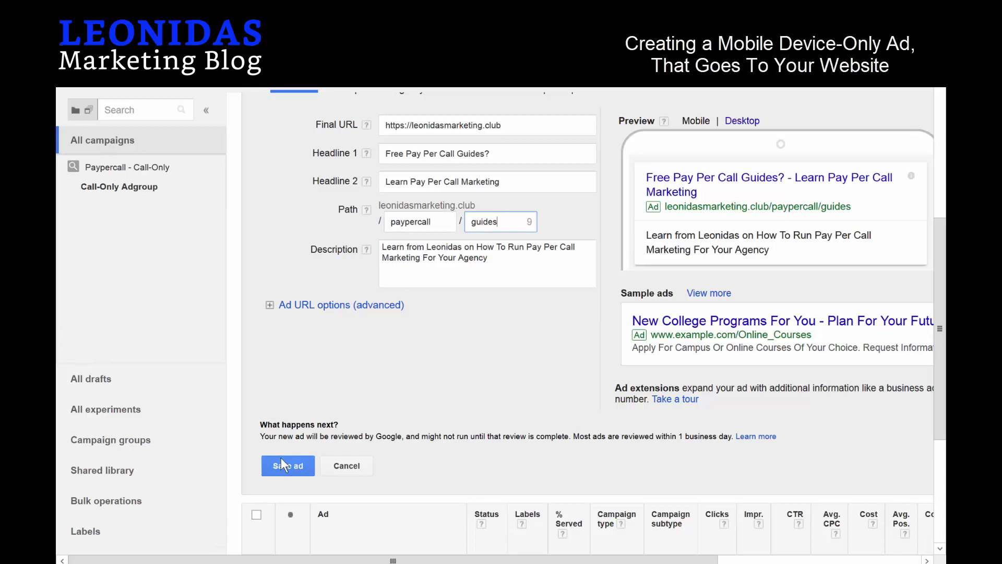
{"action": "left_click", "coordinate": [281, 464]}
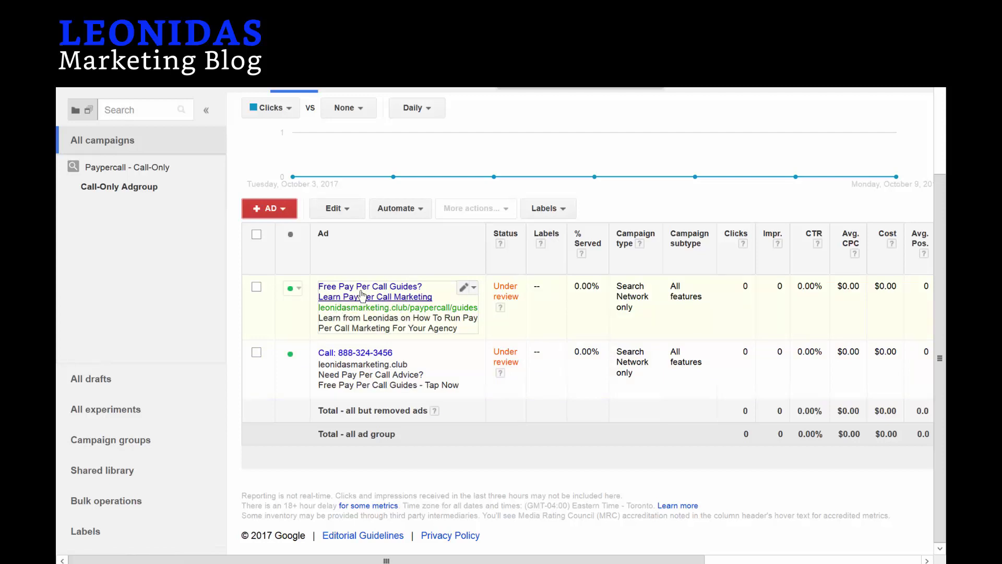
{"action": "left_click", "coordinate": [464, 288]}
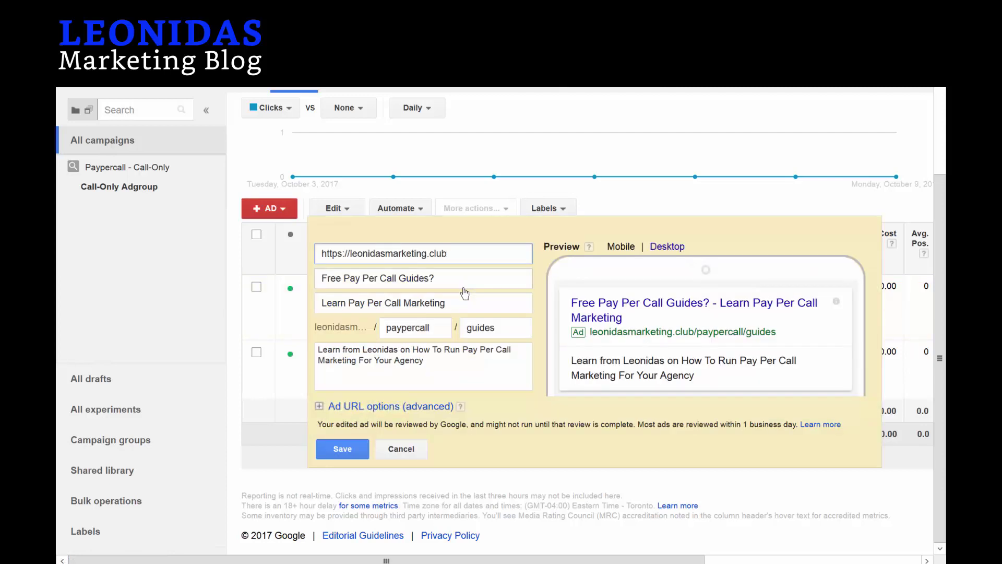
{"action": "left_click", "coordinate": [388, 449]}
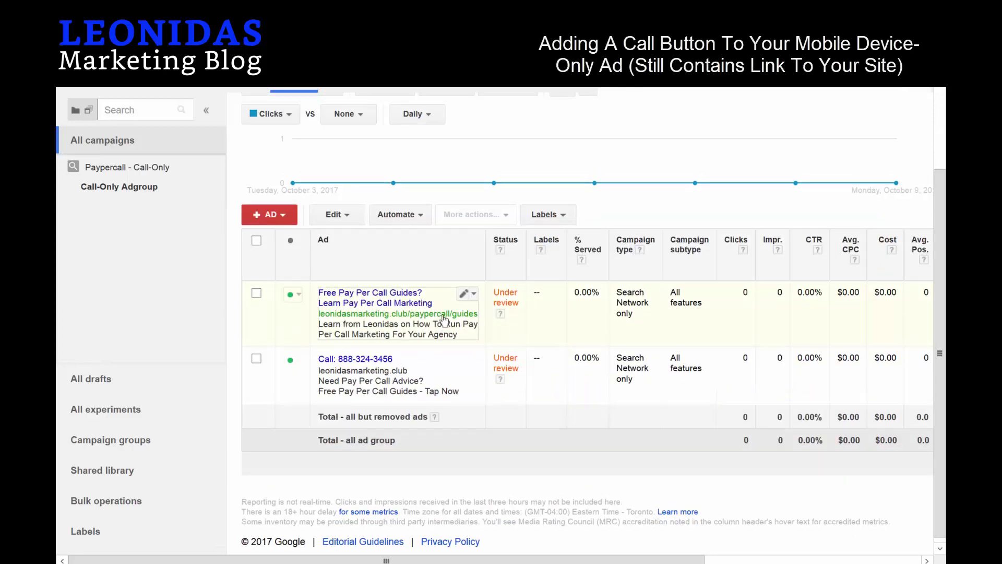
{"action": "scroll", "coordinate": [444, 319], "scroll_direction": "up", "scroll_amount": 4}
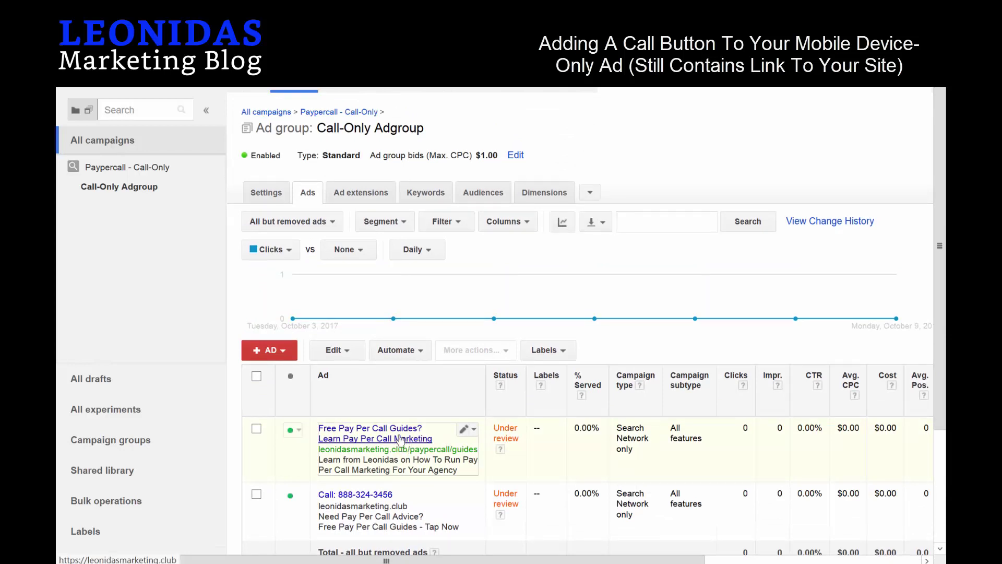
Open the Call-Only Adgroup's Ad extensions and start a new call extension to reach the phone number list.
{"action": "left_click", "coordinate": [380, 201]}
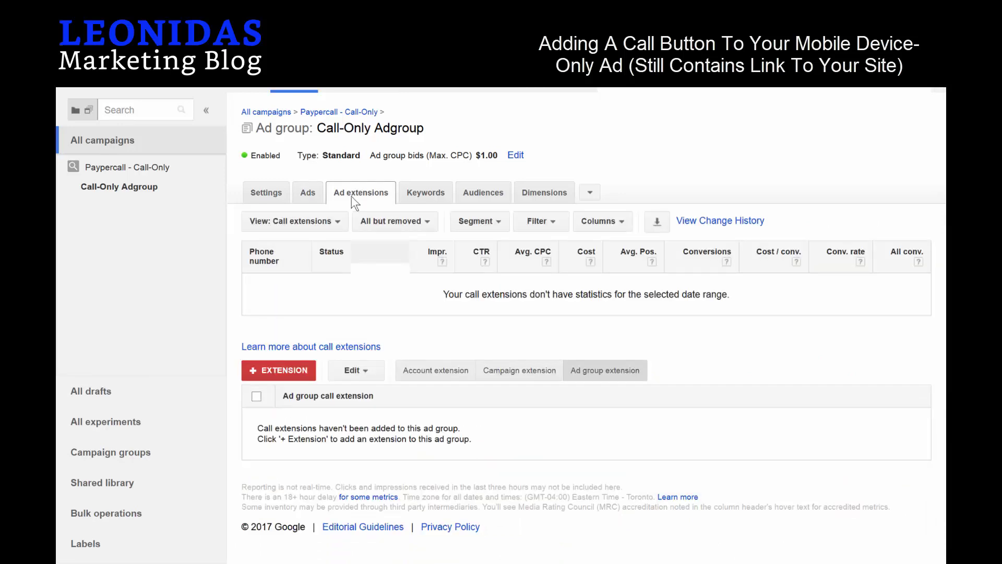
{"action": "left_click", "coordinate": [322, 199]}
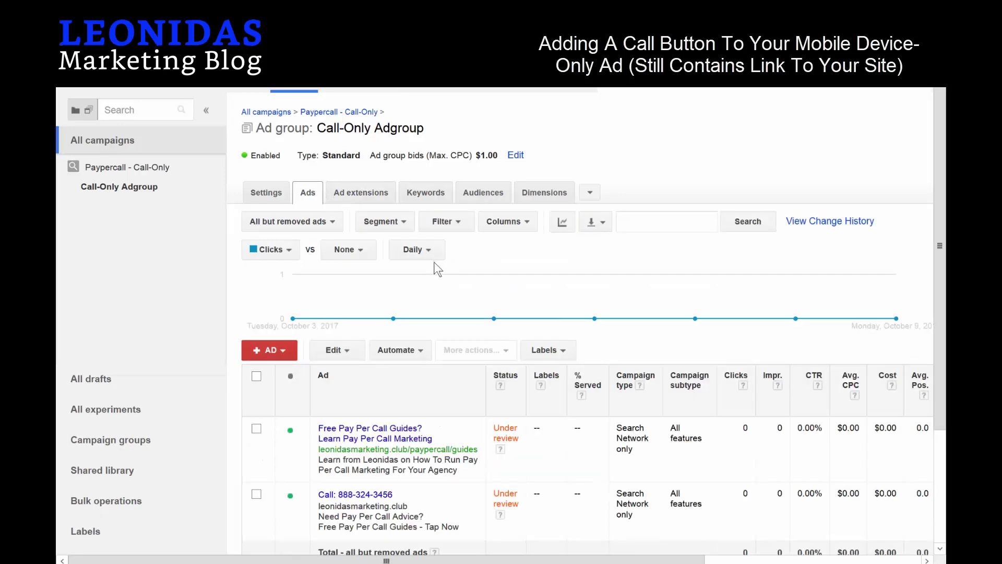
{"action": "left_click", "coordinate": [359, 199]}
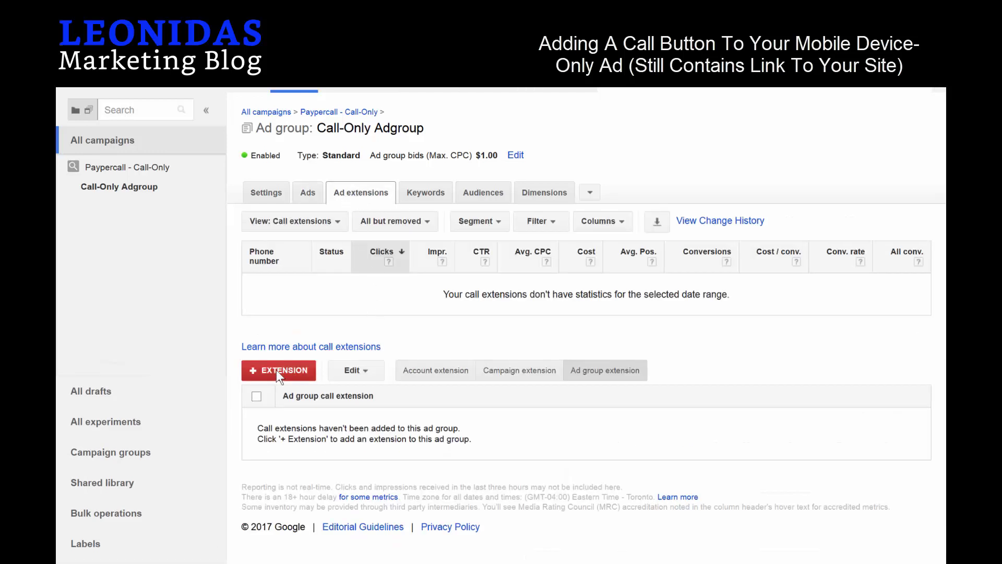
{"action": "left_click", "coordinate": [277, 369]}
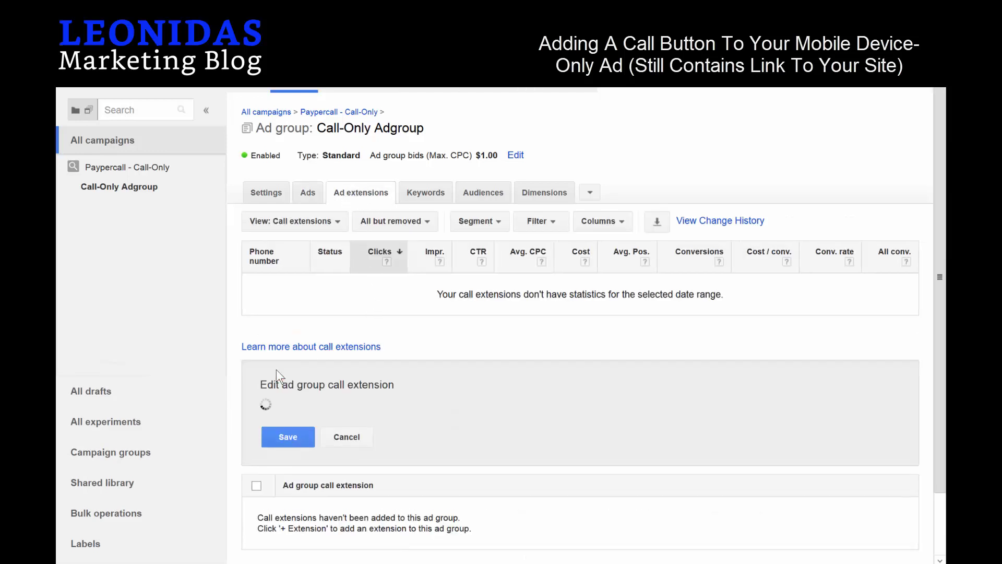
{"action": "left_click", "coordinate": [326, 221]}
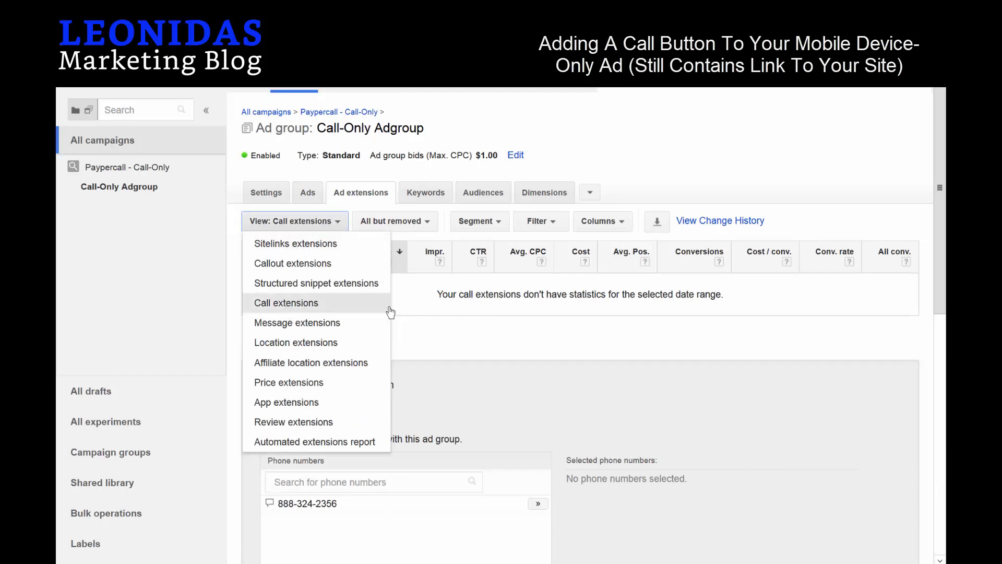
{"action": "left_click", "coordinate": [546, 330]}
{"action": "scroll", "coordinate": [545, 334], "scroll_direction": "down", "scroll_amount": 3}
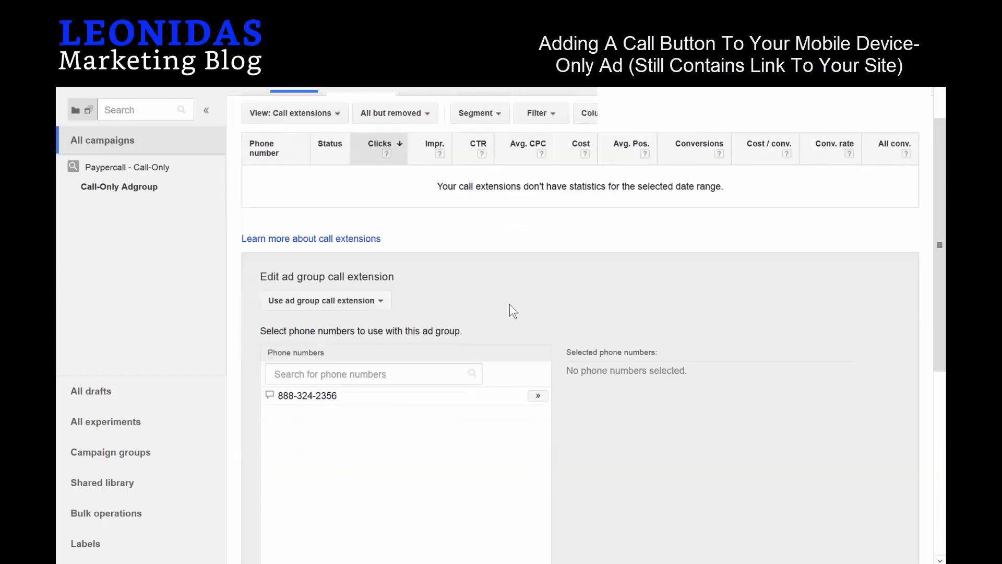
{"action": "scroll", "coordinate": [592, 296], "scroll_direction": "down", "scroll_amount": 2}
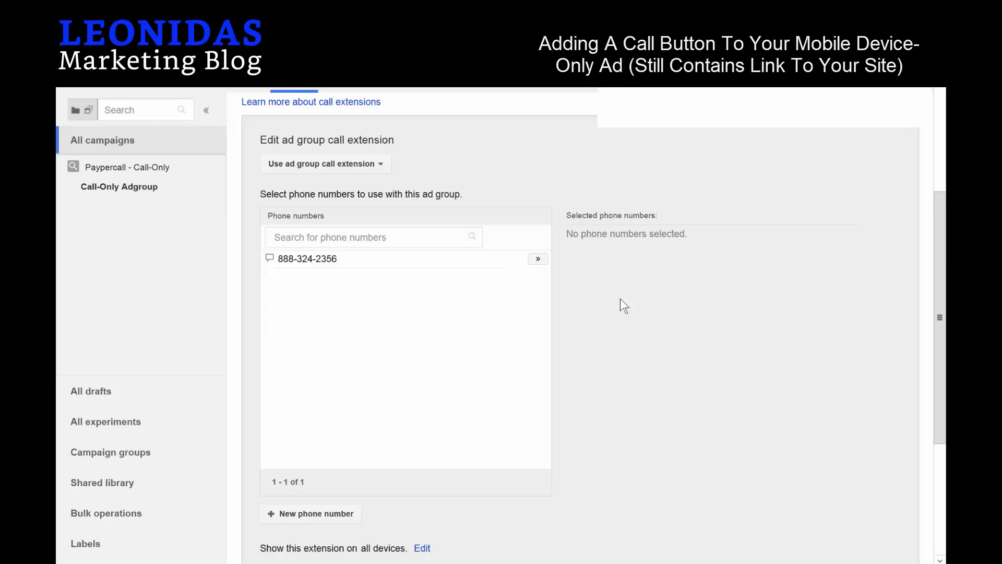
{"action": "scroll", "coordinate": [374, 160], "scroll_direction": "up", "scroll_amount": 5}
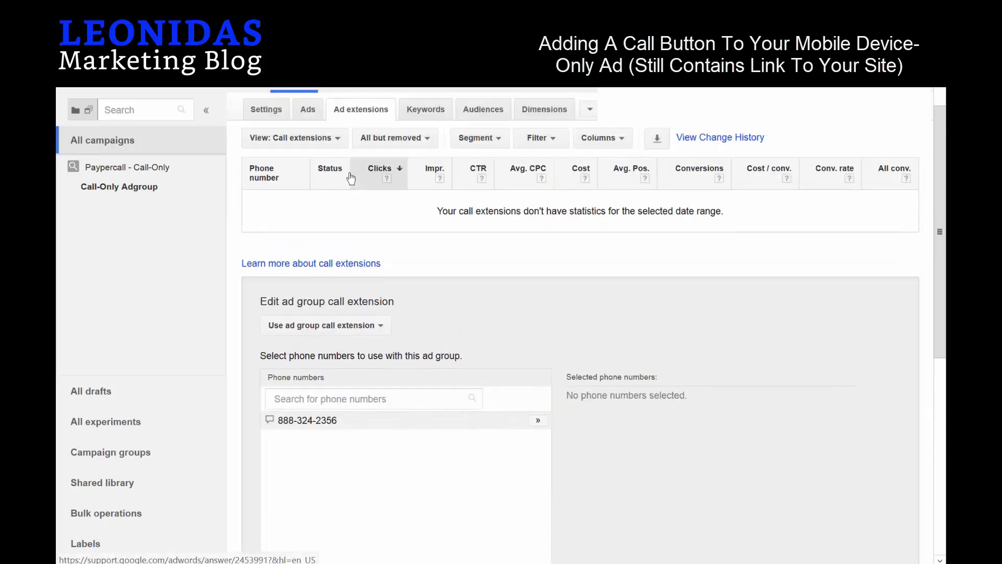
{"action": "scroll", "coordinate": [368, 319], "scroll_direction": "down", "scroll_amount": 6}
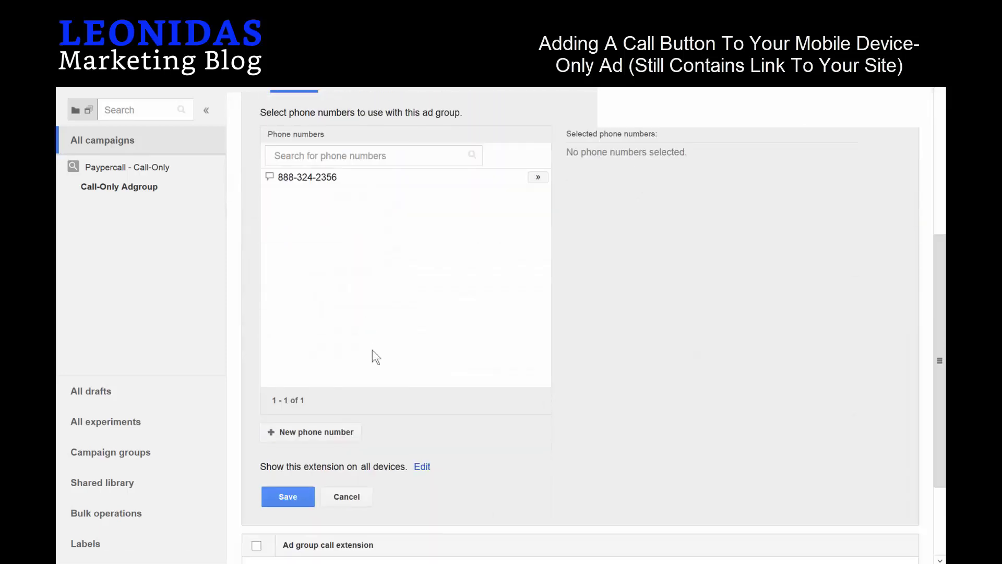
Add a new phone number, entering the business's call number.
{"action": "left_click", "coordinate": [315, 433]}
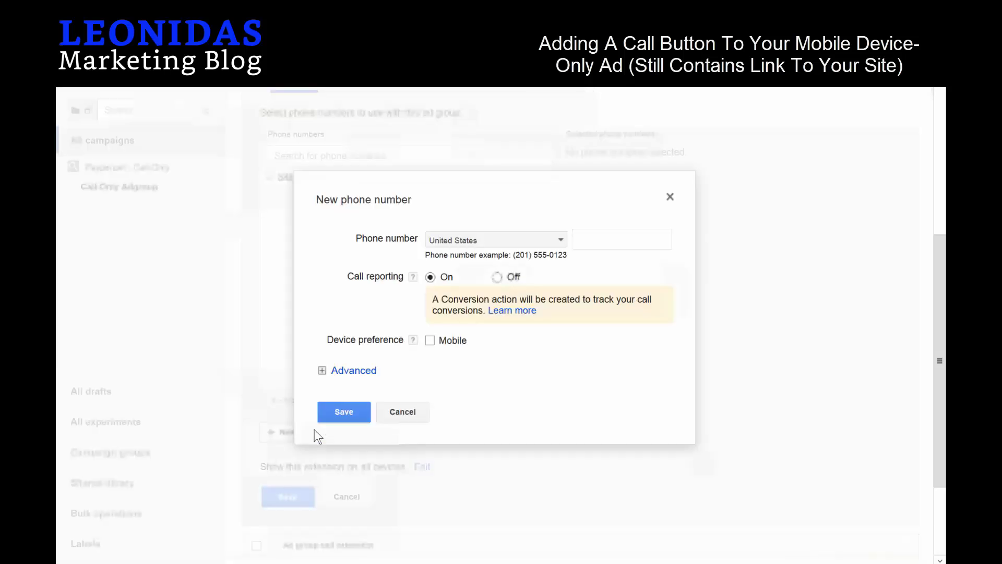
{"action": "left_click", "coordinate": [602, 241]}
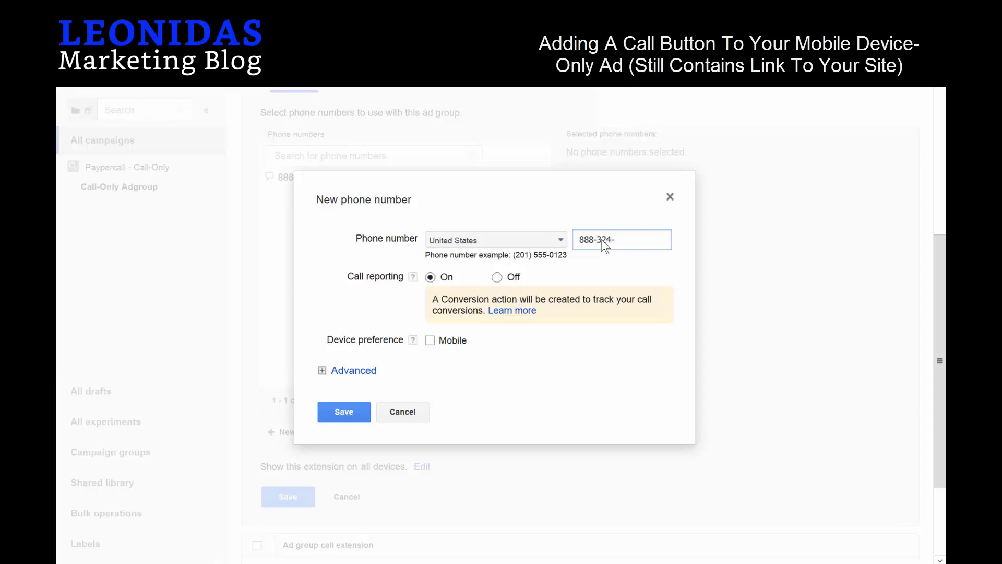
Track calls under the $50 - 180s conversion action, then save the number and call extension.
{"action": "left_click", "coordinate": [322, 371]}
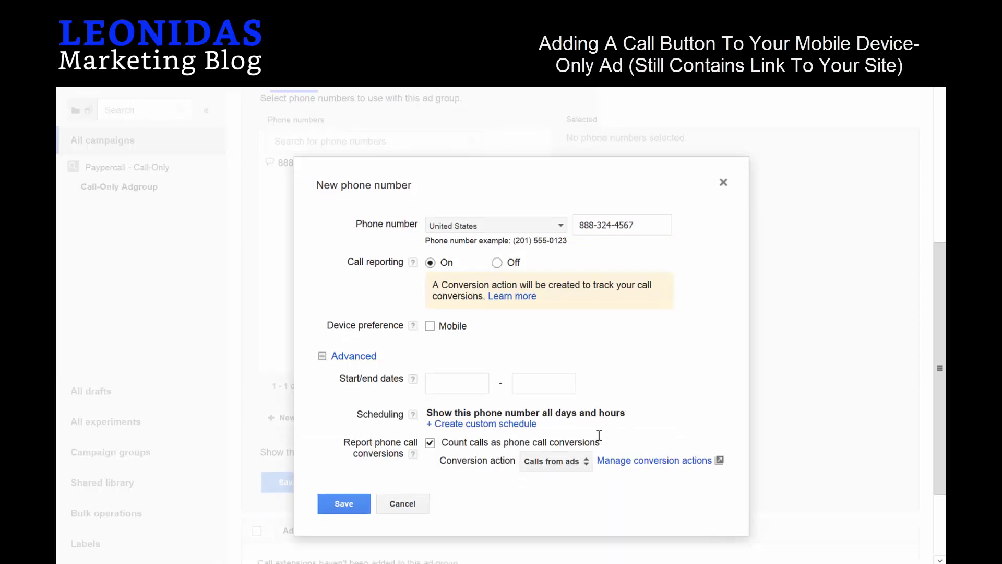
{"action": "scroll", "coordinate": [585, 428], "scroll_direction": "down", "scroll_amount": 2}
{"action": "left_click", "coordinate": [571, 394]}
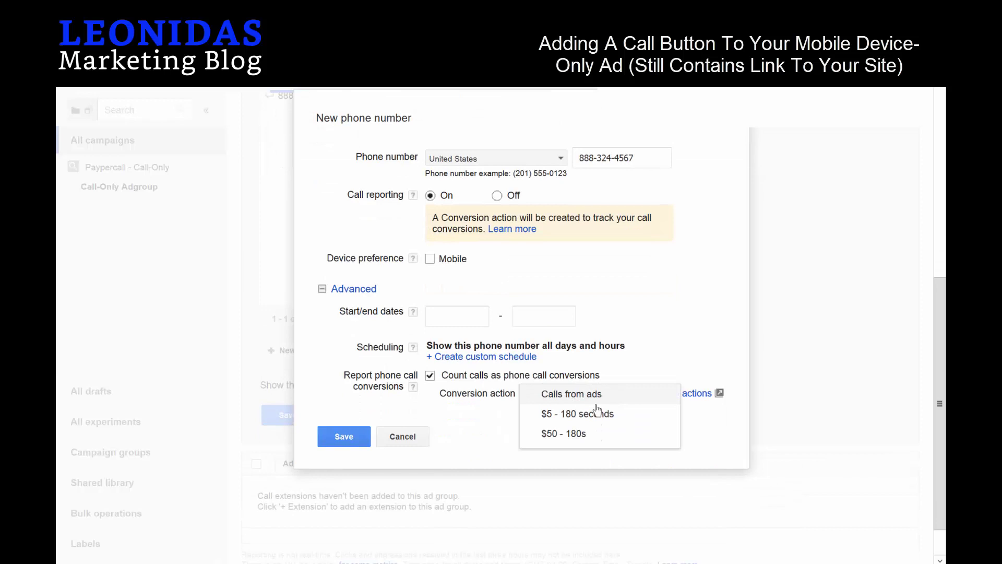
{"action": "left_click", "coordinate": [548, 435]}
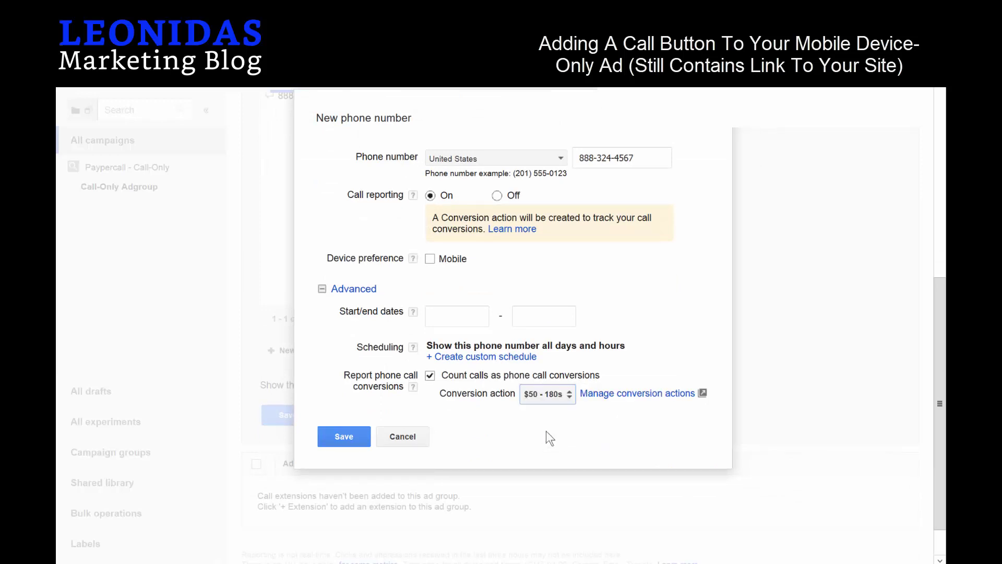
{"action": "left_click", "coordinate": [337, 436]}
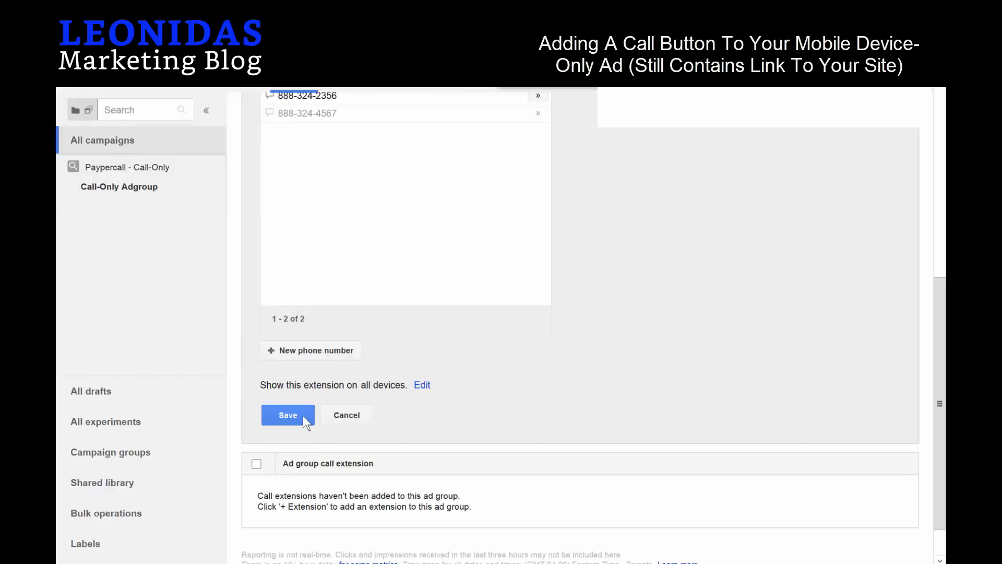
{"action": "left_click", "coordinate": [294, 416]}
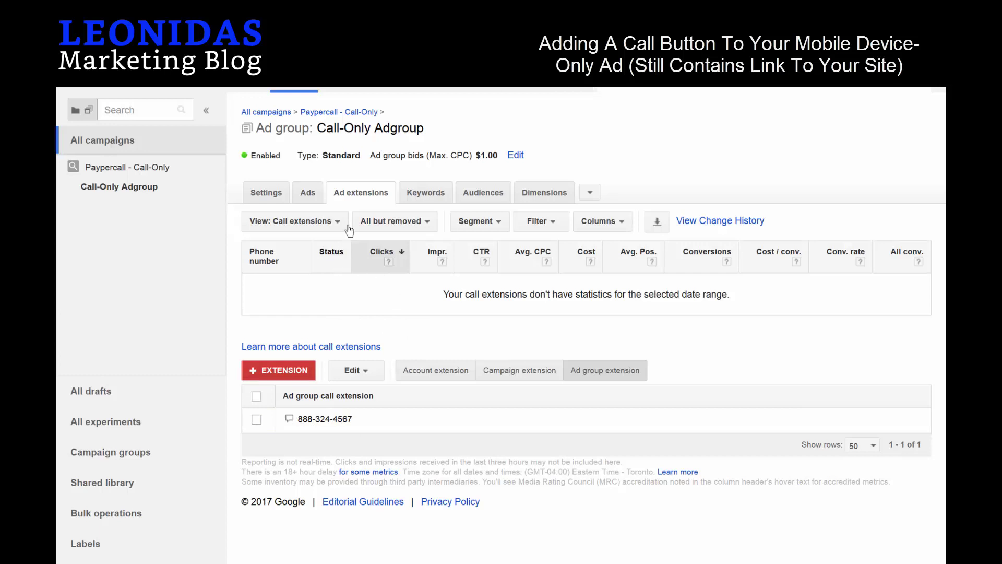
Set the Paypercall - Call-Only campaign's Computers bid adjustment to decrease by 100%.
{"action": "left_click", "coordinate": [273, 196]}
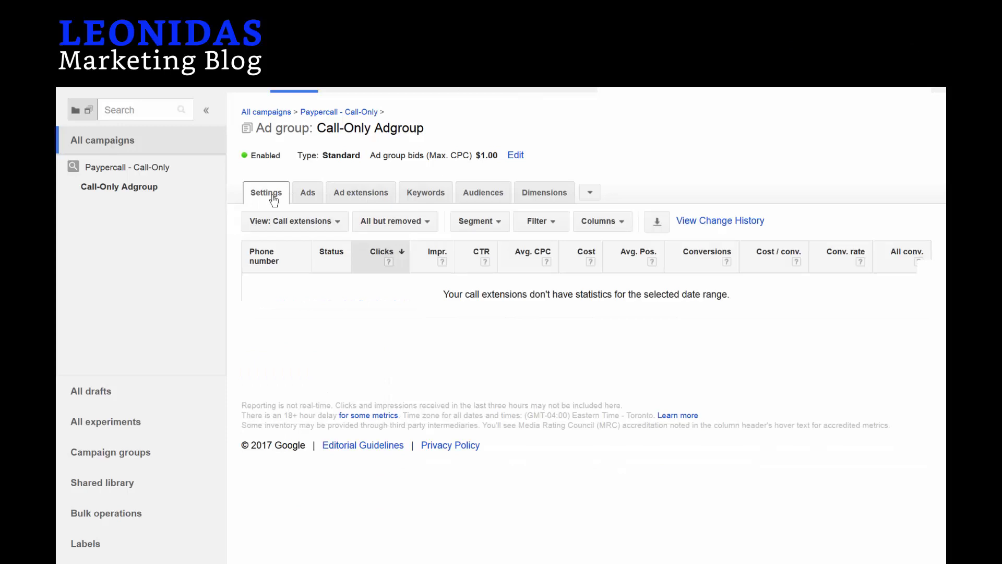
{"action": "left_click", "coordinate": [343, 112]}
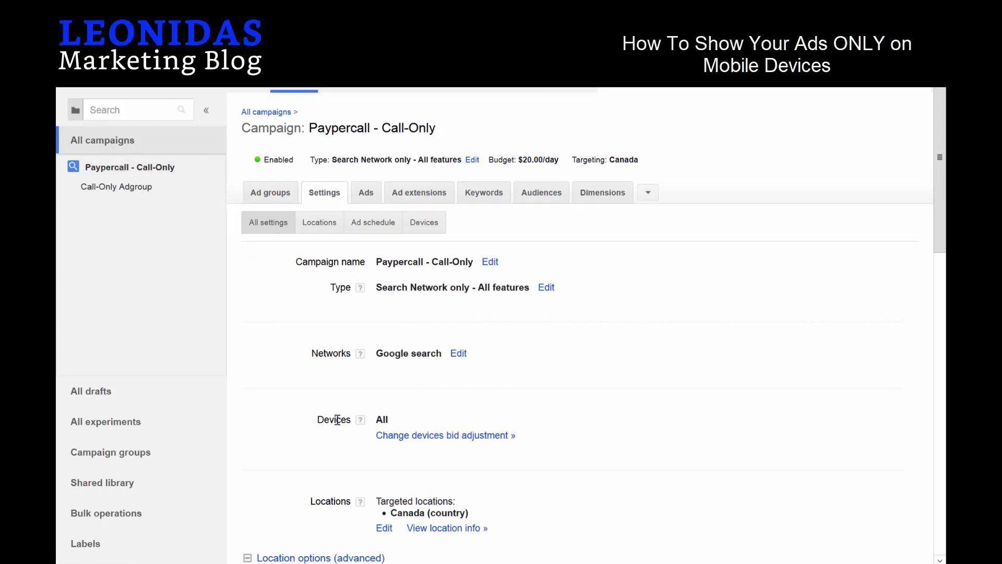
{"action": "left_click", "coordinate": [472, 436]}
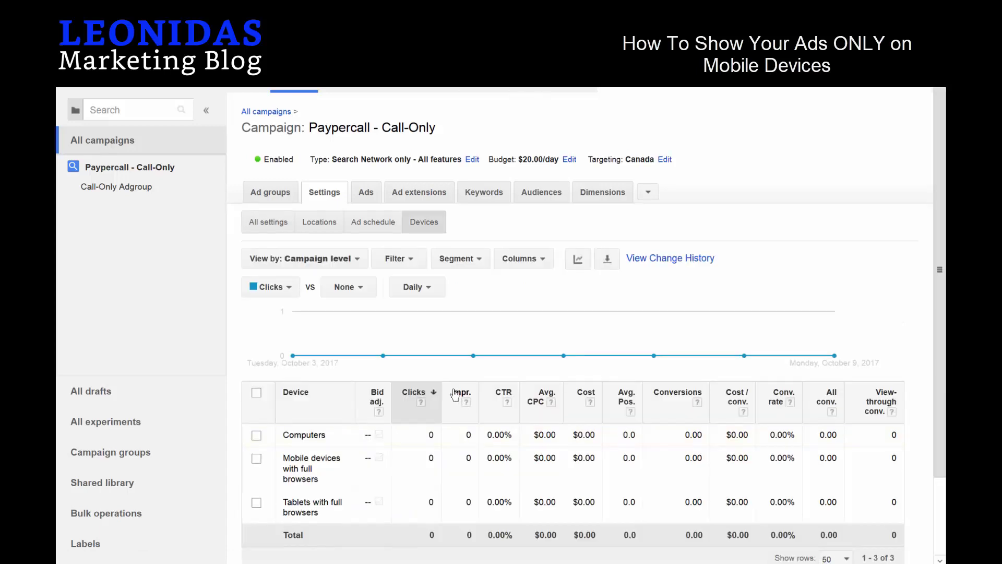
{"action": "scroll", "coordinate": [444, 394], "scroll_direction": "down", "scroll_amount": 2}
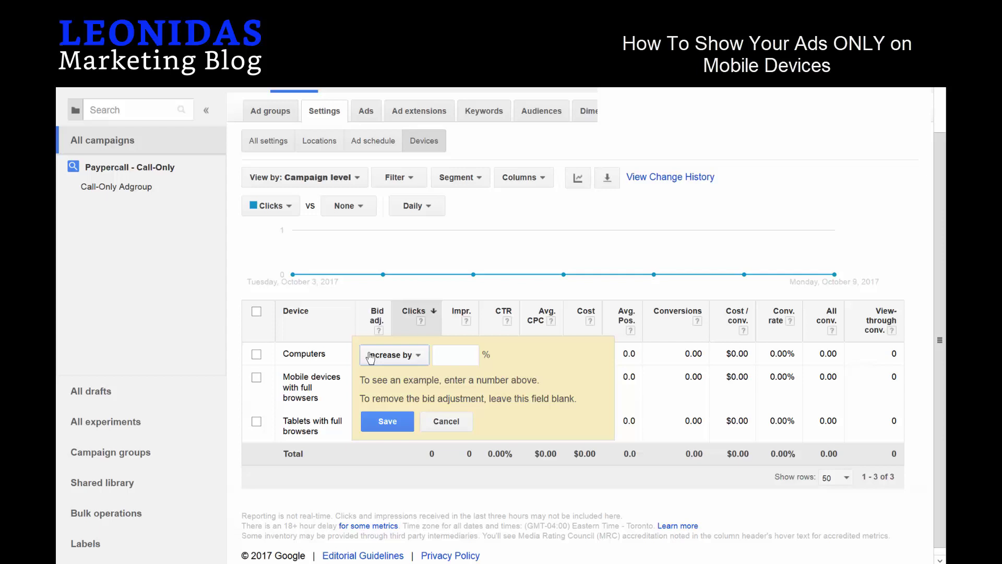
{"action": "left_click", "coordinate": [368, 353]}
{"action": "left_click", "coordinate": [417, 354]}
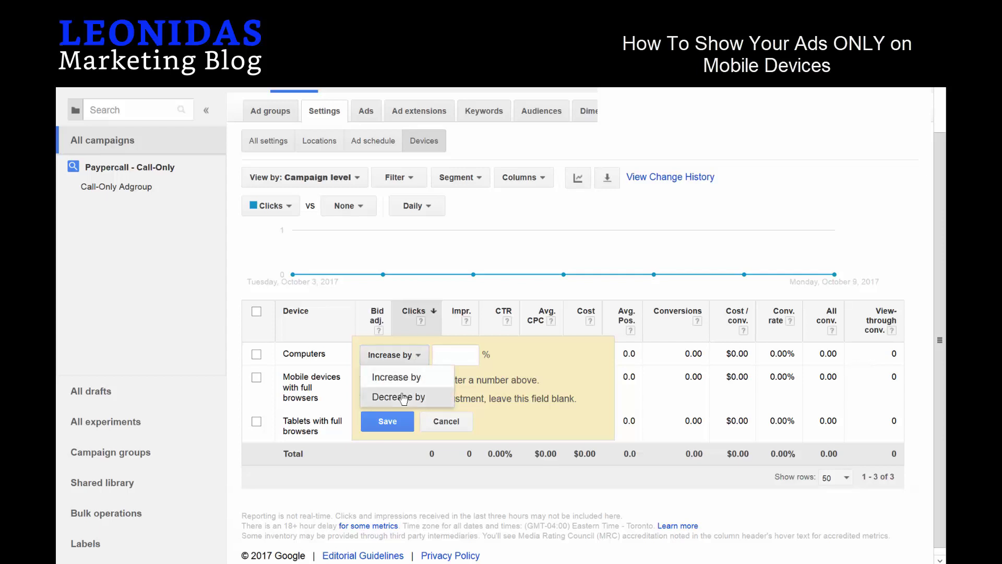
{"action": "left_click", "coordinate": [417, 396]}
{"action": "left_click", "coordinate": [447, 359]}
{"action": "type", "text": "100"}
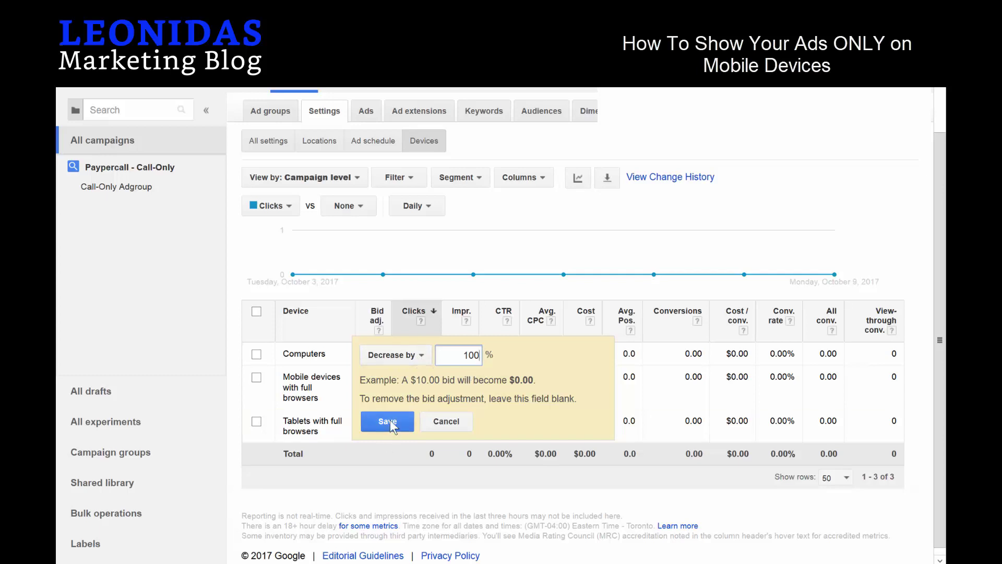
{"action": "left_click", "coordinate": [390, 420]}
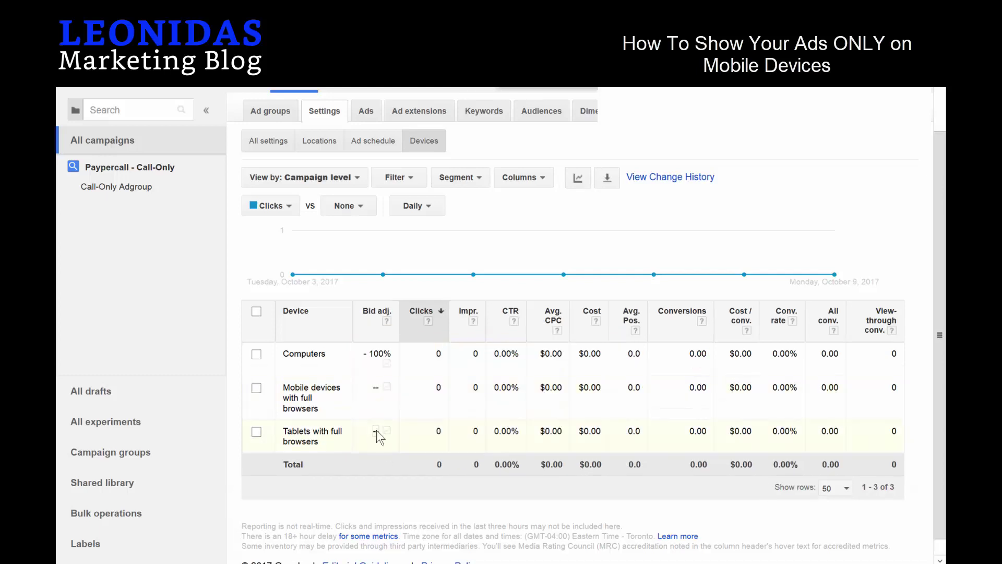
Set the Tablets bid adjustment to decrease by 100%.
{"action": "left_click", "coordinate": [377, 429]}
{"action": "left_click", "coordinate": [400, 432]}
{"action": "left_click", "coordinate": [393, 472]}
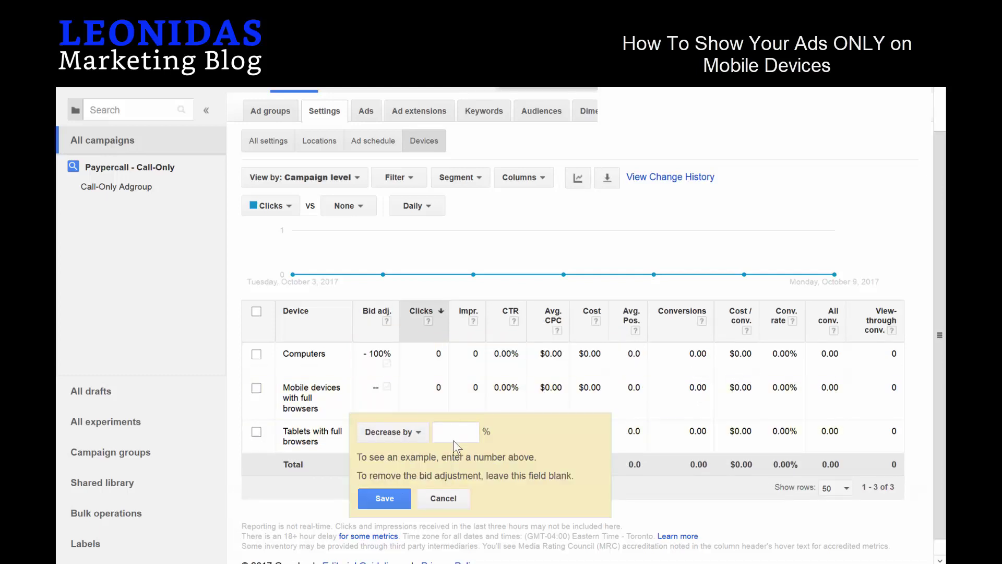
{"action": "left_click", "coordinate": [455, 439]}
{"action": "type", "text": "100"}
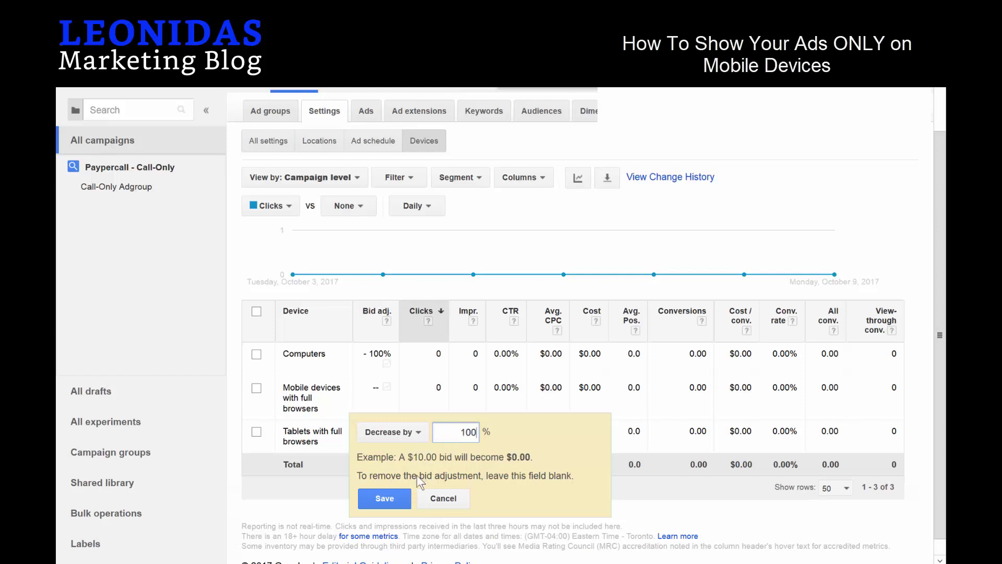
{"action": "left_click", "coordinate": [386, 499]}
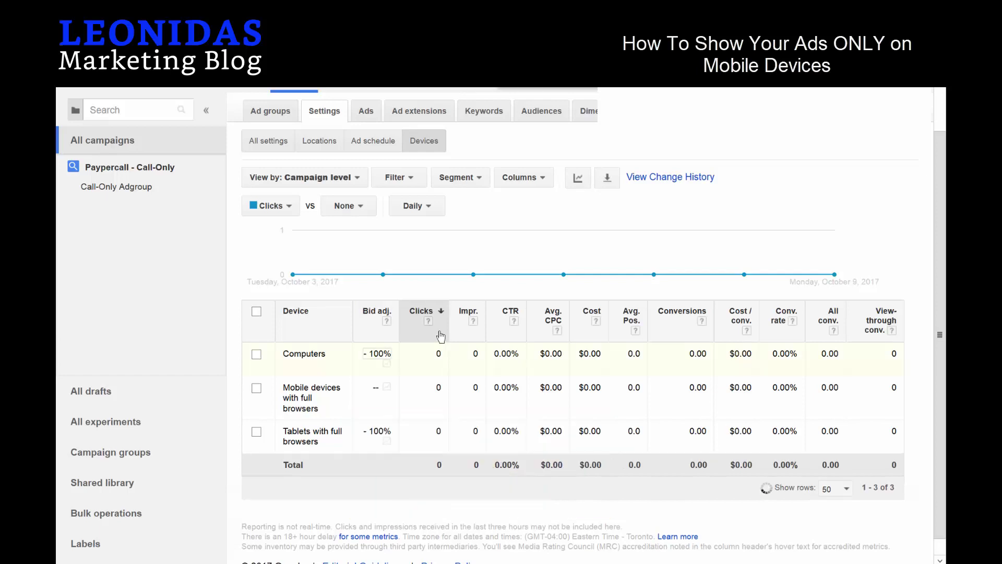
{"action": "scroll", "coordinate": [439, 331], "scroll_direction": "up", "scroll_amount": 1}
{"action": "scroll", "coordinate": [439, 331], "scroll_direction": "up", "scroll_amount": 1}
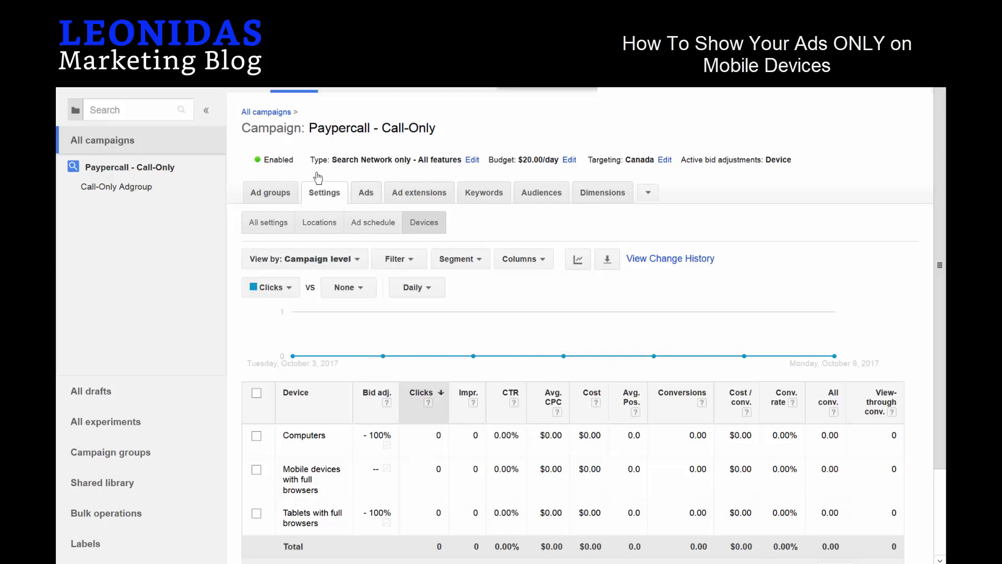
Review the call ad and mobile text ad under review, then list the campaign's ad groups.
{"action": "left_click", "coordinate": [367, 196]}
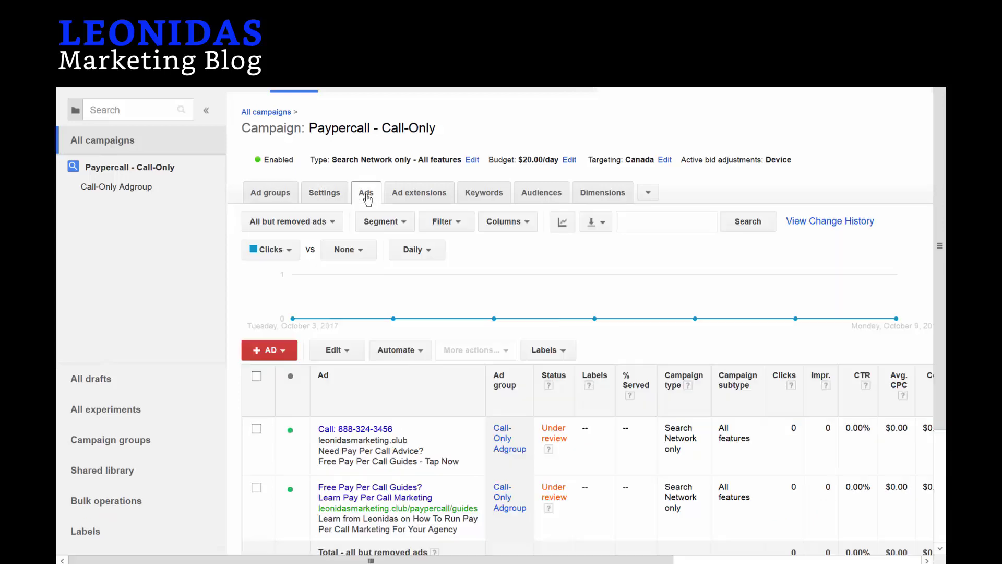
{"action": "scroll", "coordinate": [418, 298], "scroll_direction": "down", "scroll_amount": 3}
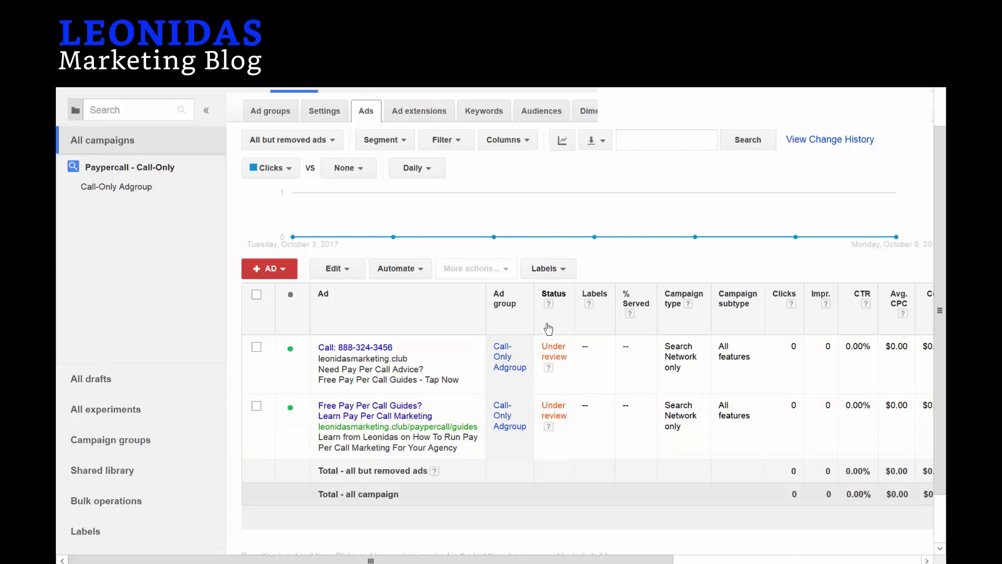
{"action": "scroll", "coordinate": [412, 261], "scroll_direction": "up", "scroll_amount": 2}
{"action": "left_click", "coordinate": [272, 194]}
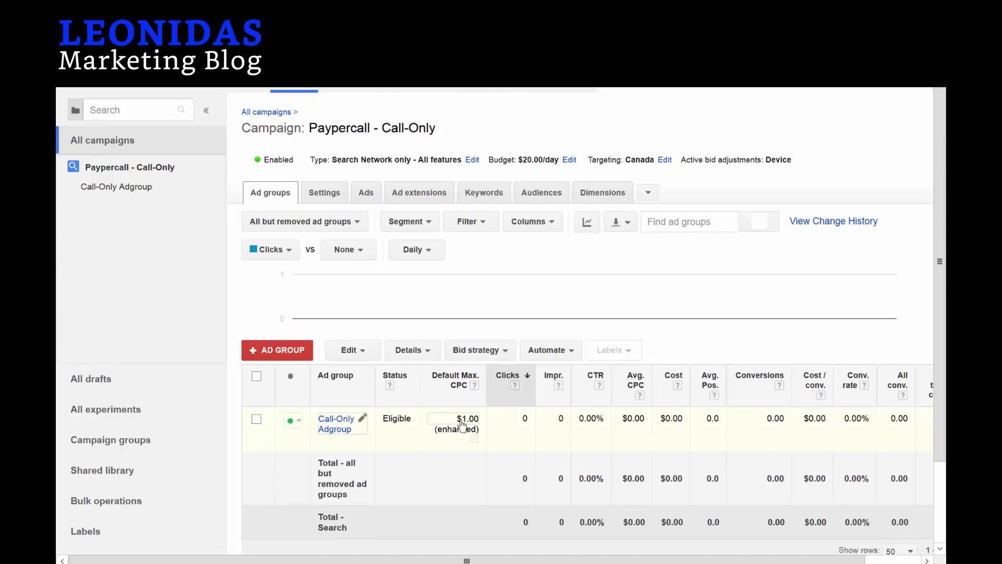
{"action": "left_click", "coordinate": [462, 423]}
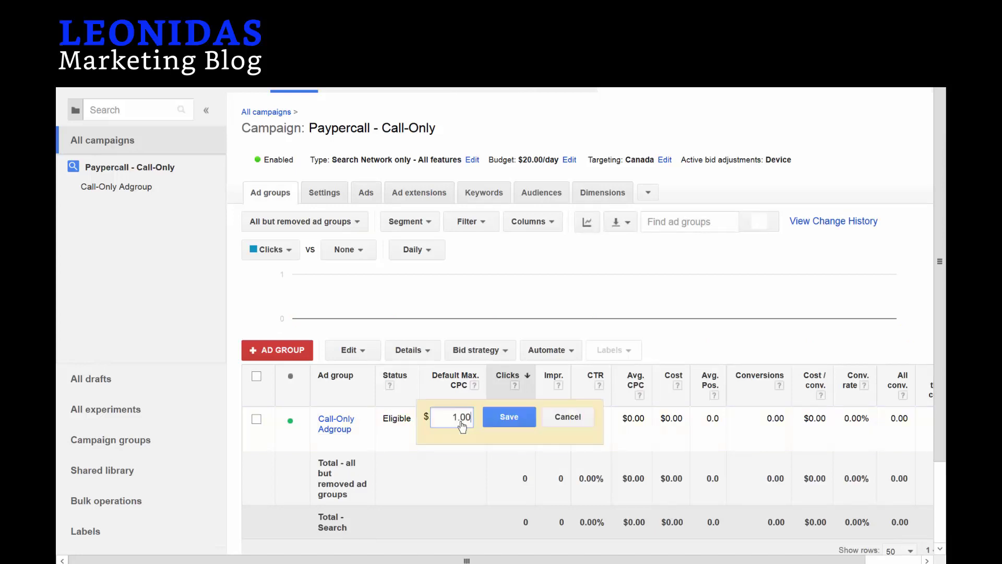
{"action": "left_click", "coordinate": [569, 420]}
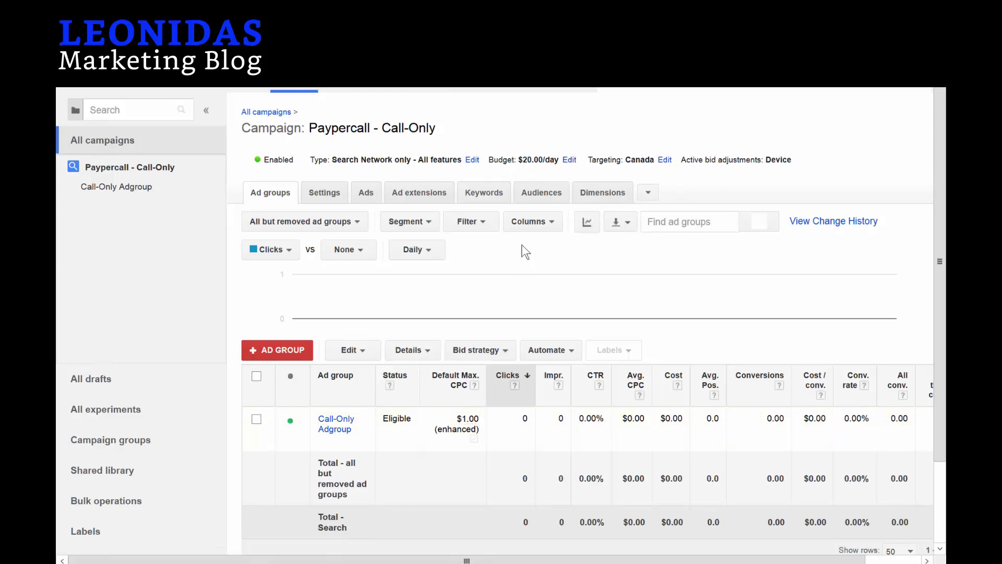
Show the campaign's keywords, both flagged Below first page bid with a $1.25 estimate.
{"action": "left_click", "coordinate": [470, 193]}
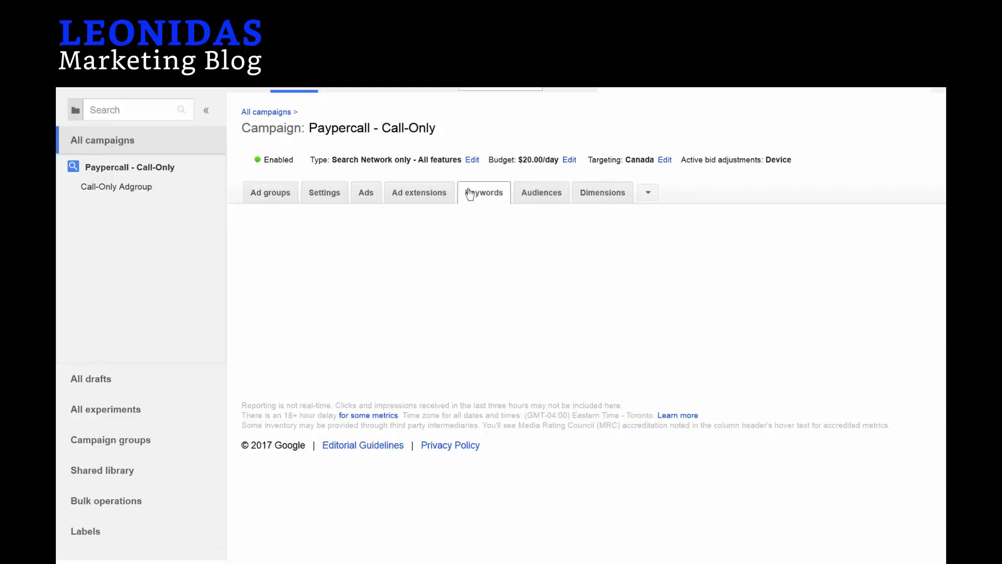
{"action": "scroll", "coordinate": [348, 470], "scroll_direction": "down", "scroll_amount": 3}
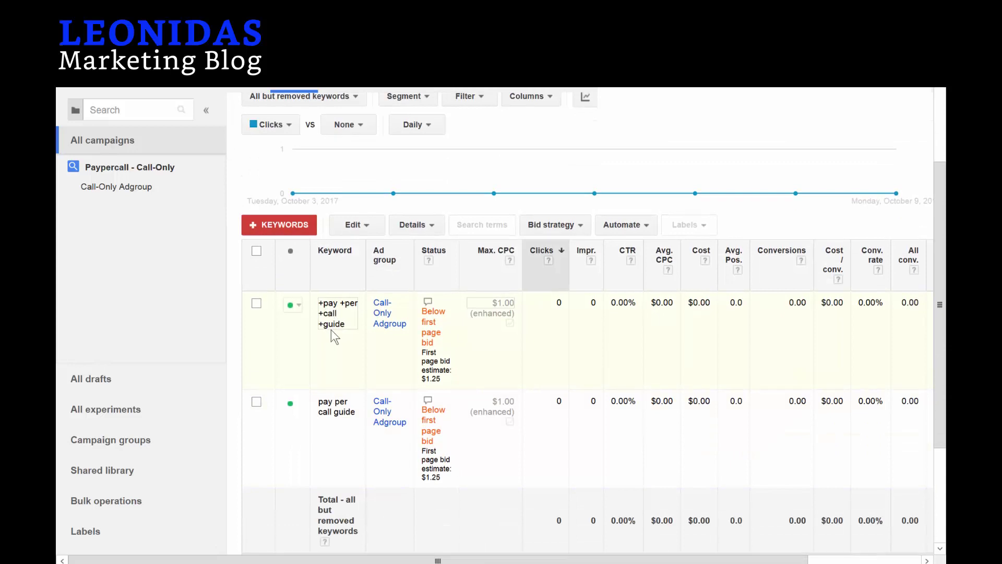
{"action": "scroll", "coordinate": [333, 319], "scroll_direction": "up", "scroll_amount": 2}
{"action": "scroll", "coordinate": [334, 336], "scroll_direction": "up", "scroll_amount": 1}
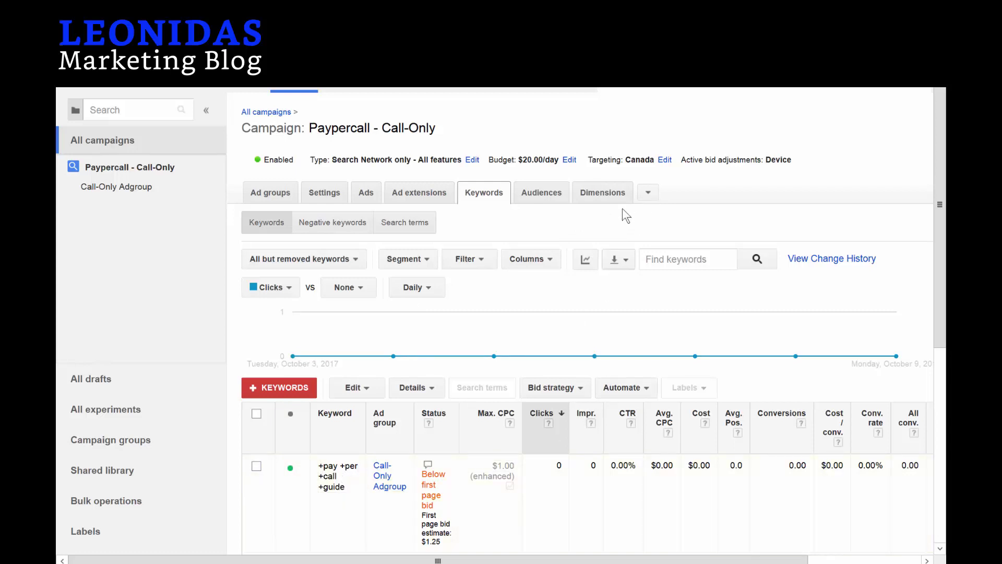
{"action": "left_click", "coordinate": [607, 200]}
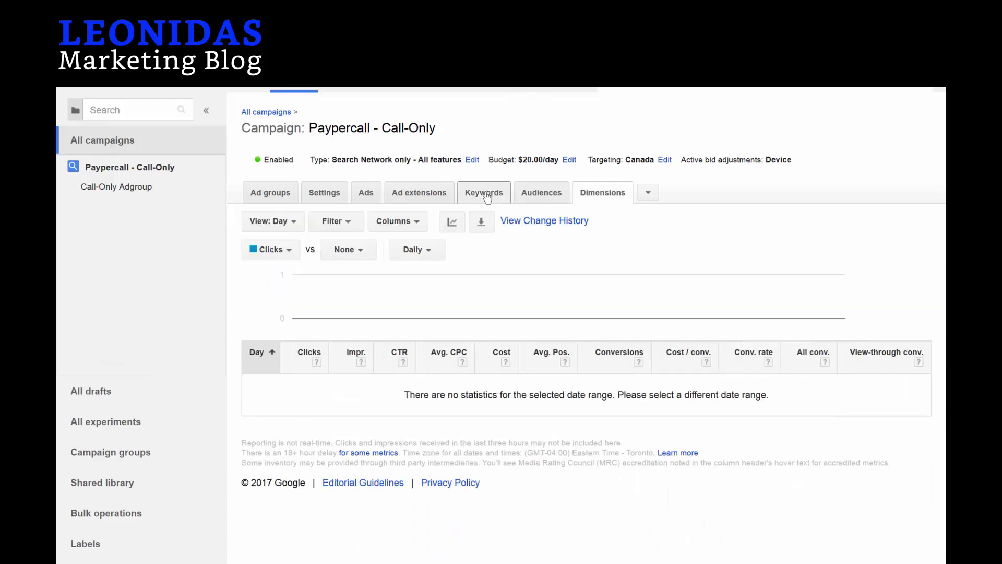
{"action": "left_click", "coordinate": [483, 193]}
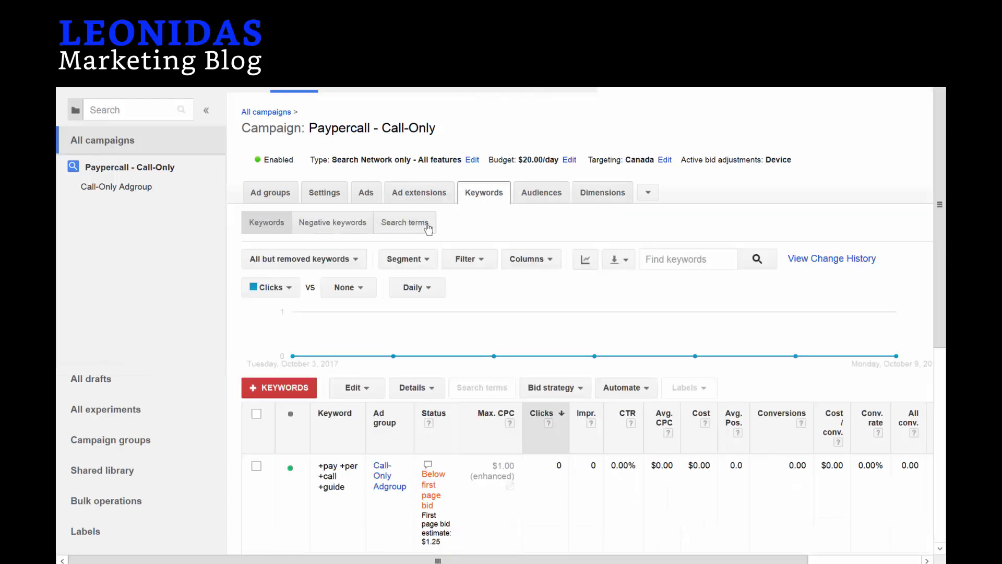
Open the Search terms report under the campaign's keywords.
{"action": "left_click", "coordinate": [404, 223]}
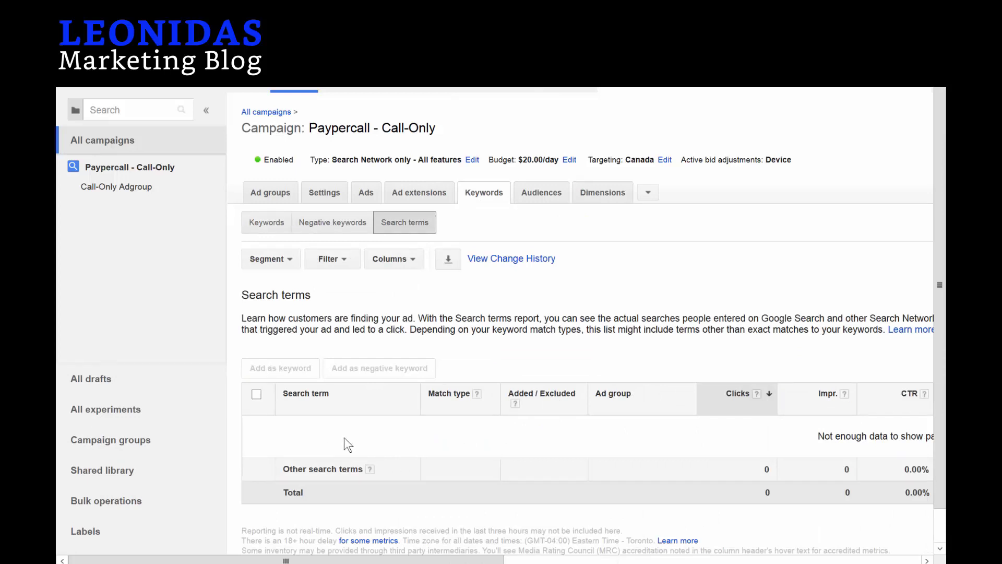